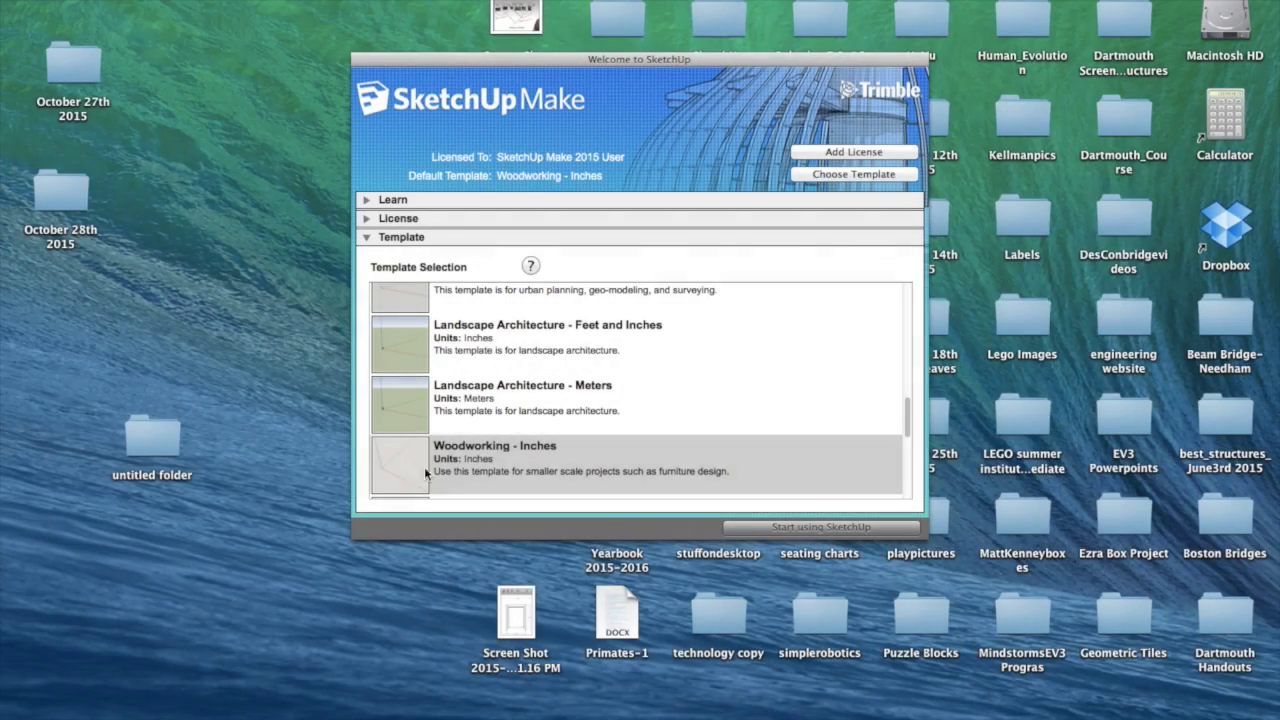
# Pick the Woodworking - Inches template in the Welcome dialog and begin a new model
pyautogui.click(409, 475)
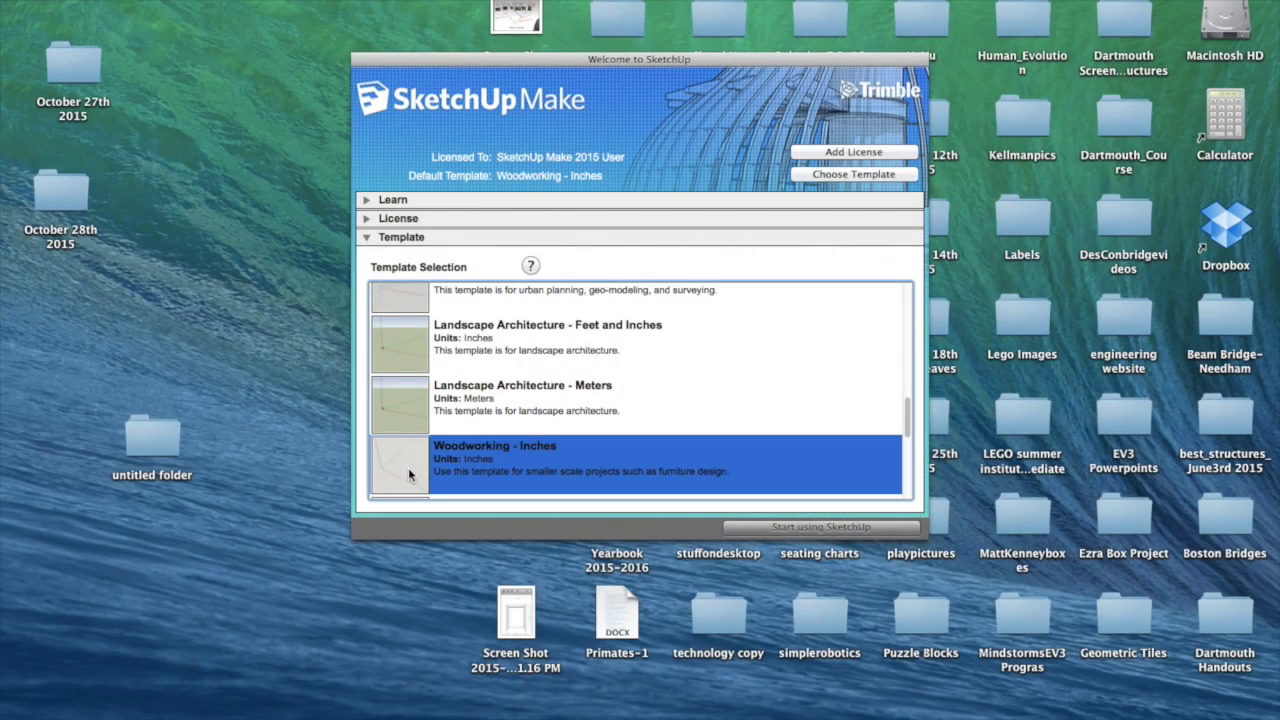
pyautogui.click(788, 530)
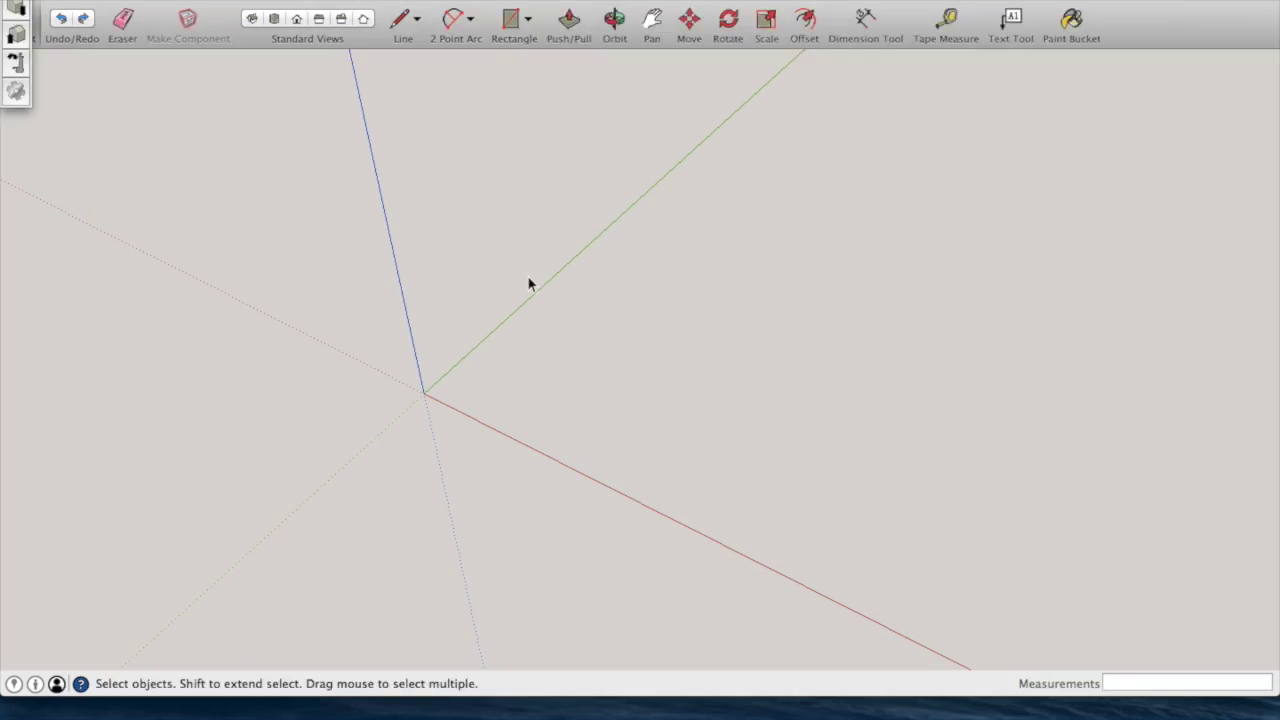
# Draw a 6" by 8" rectangle on the ground starting at the origin
pyautogui.click(509, 24)
pyautogui.click(426, 394)
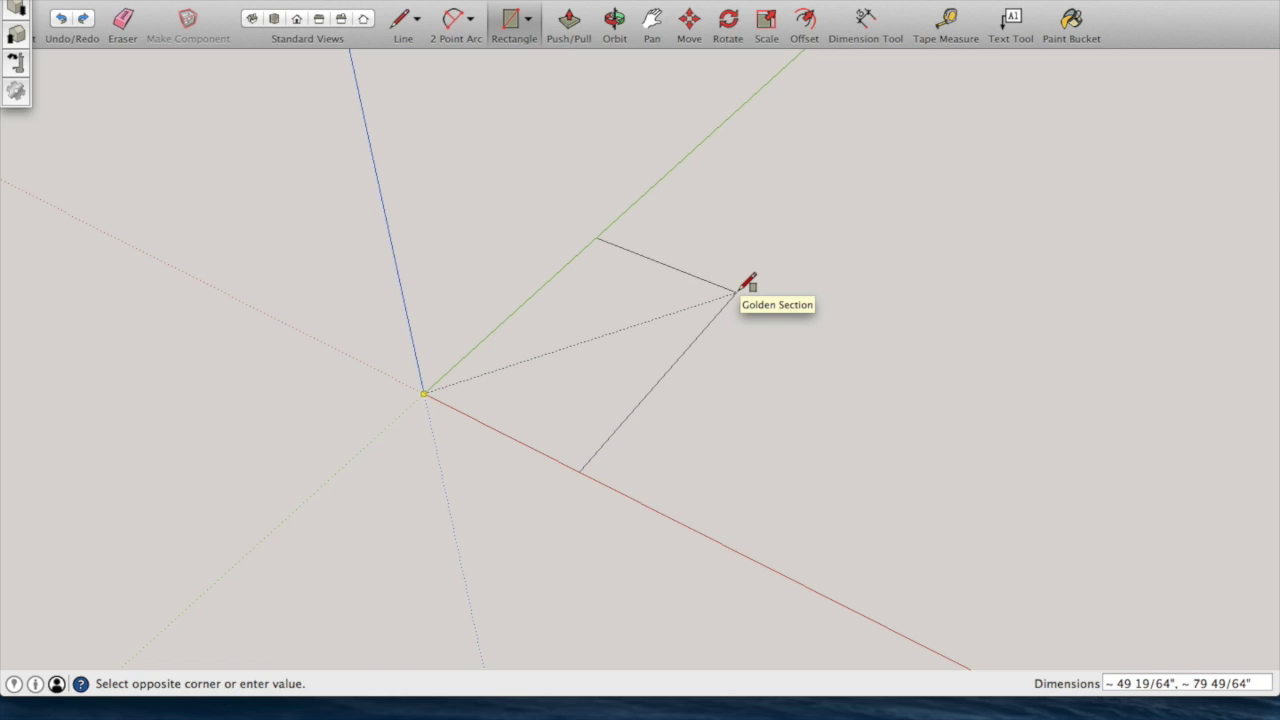
pyautogui.click(737, 291)
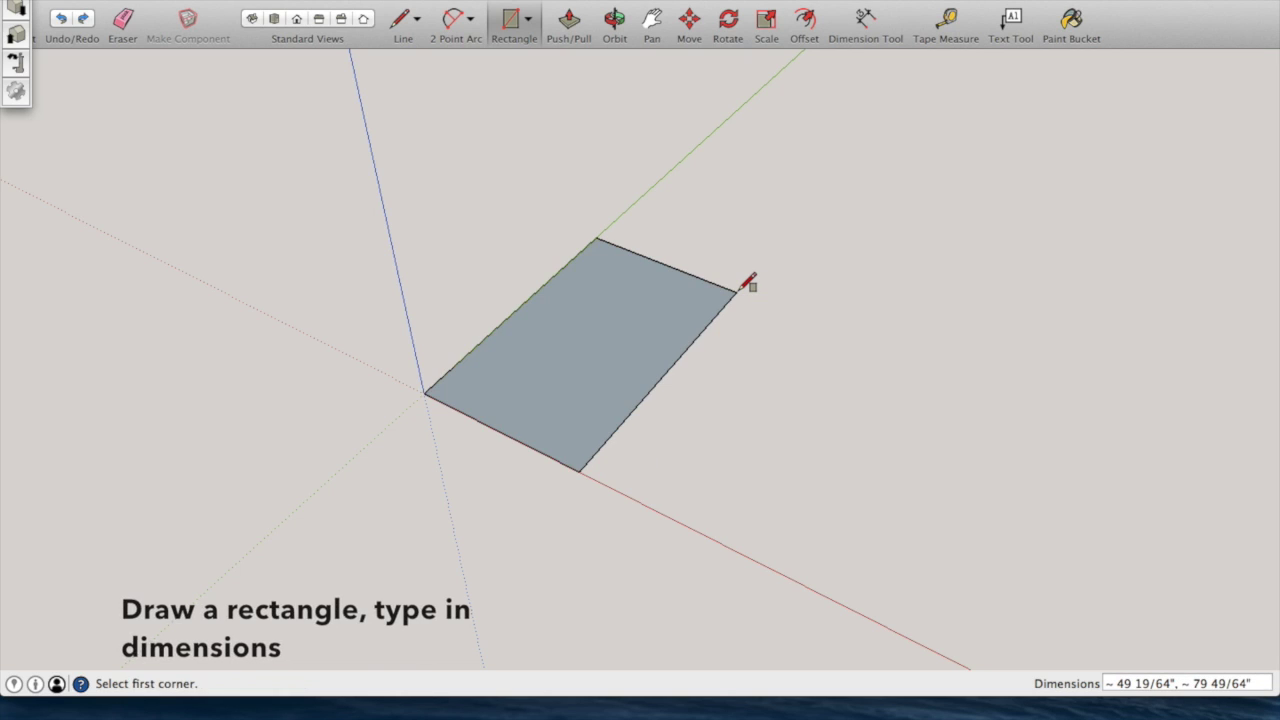
pyautogui.write('6"')
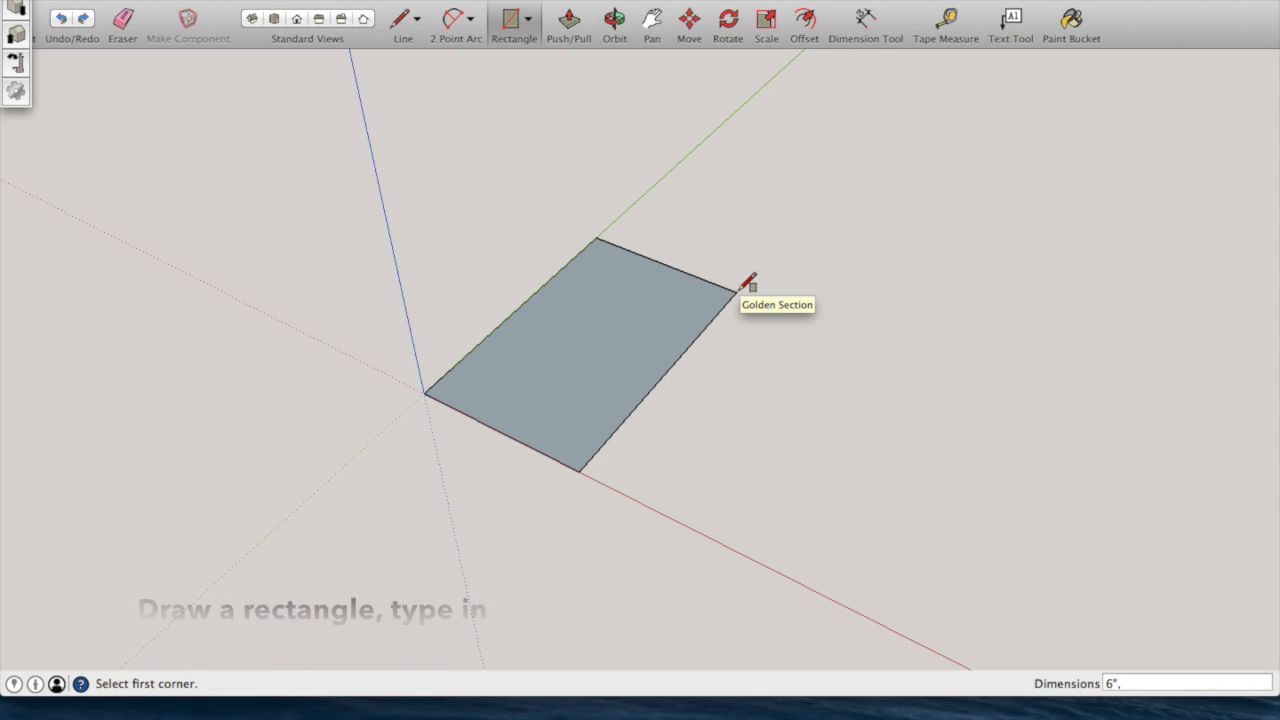
pyautogui.write(', 8"')
pyautogui.press('Return')
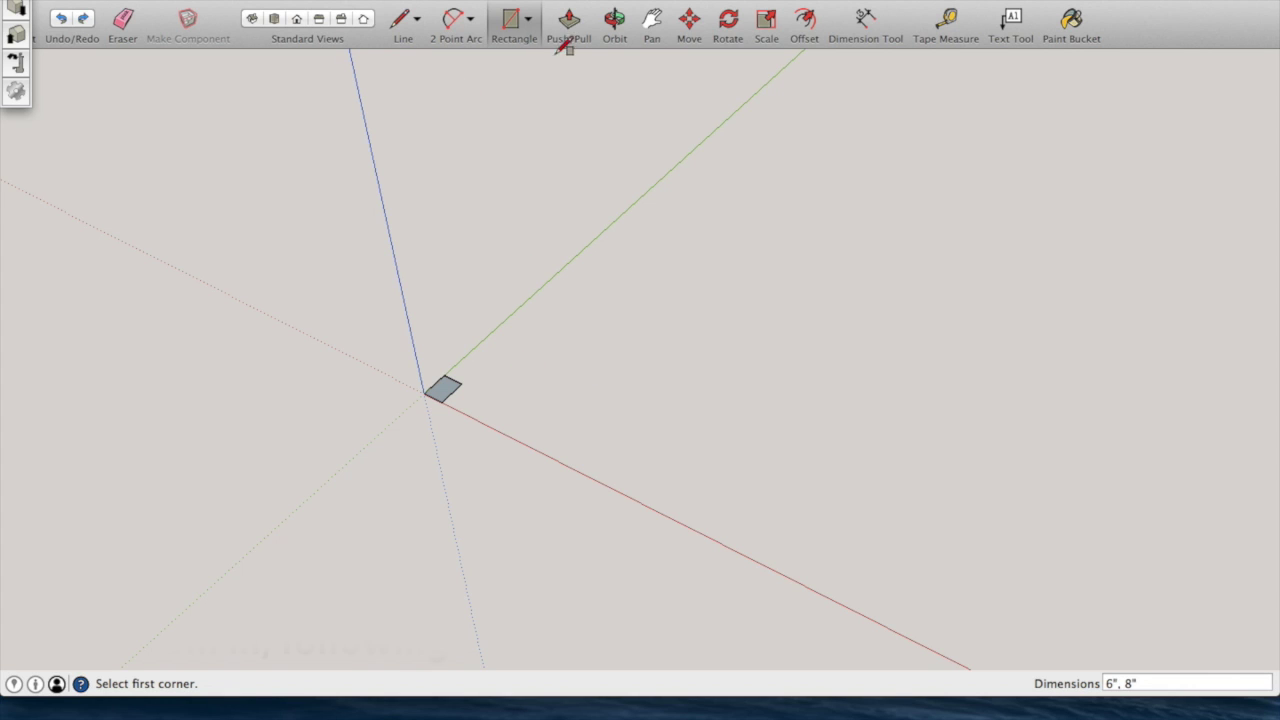
# Zoom in and pan so the 6" by 8" rectangle fills the centre of the view
pyautogui.click(614, 22)
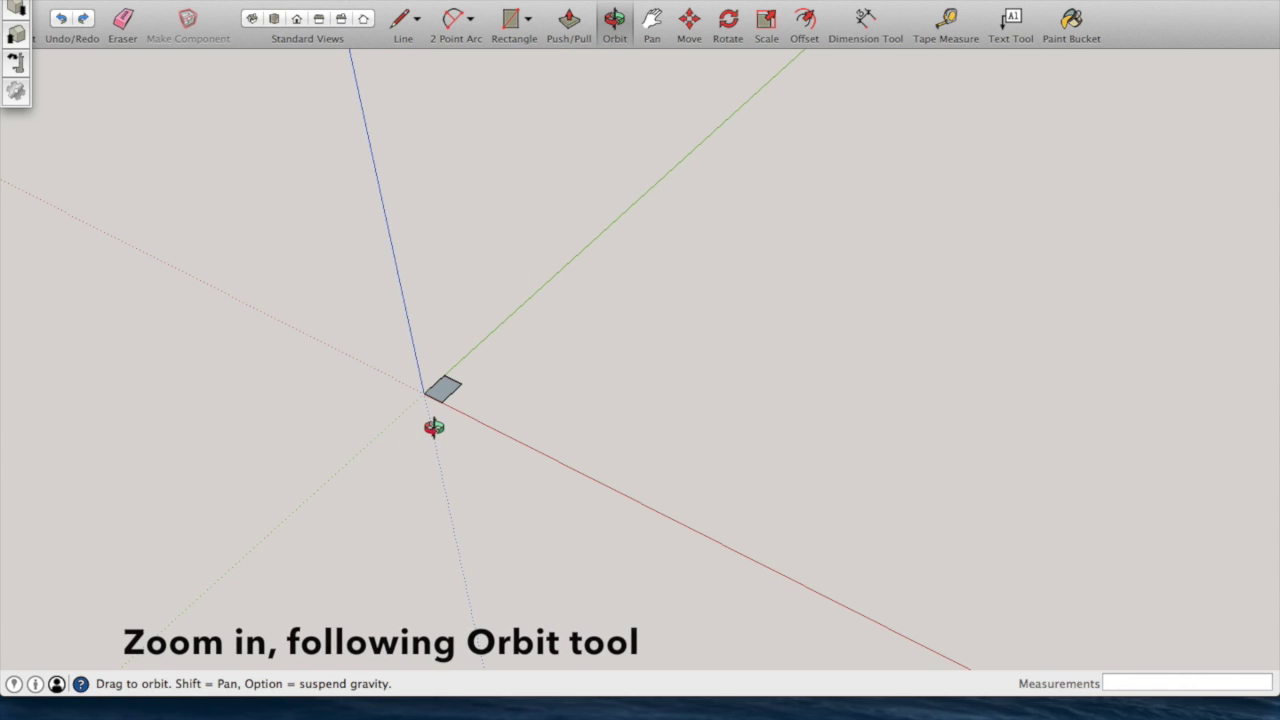
pyautogui.scroll(5, 433, 427)
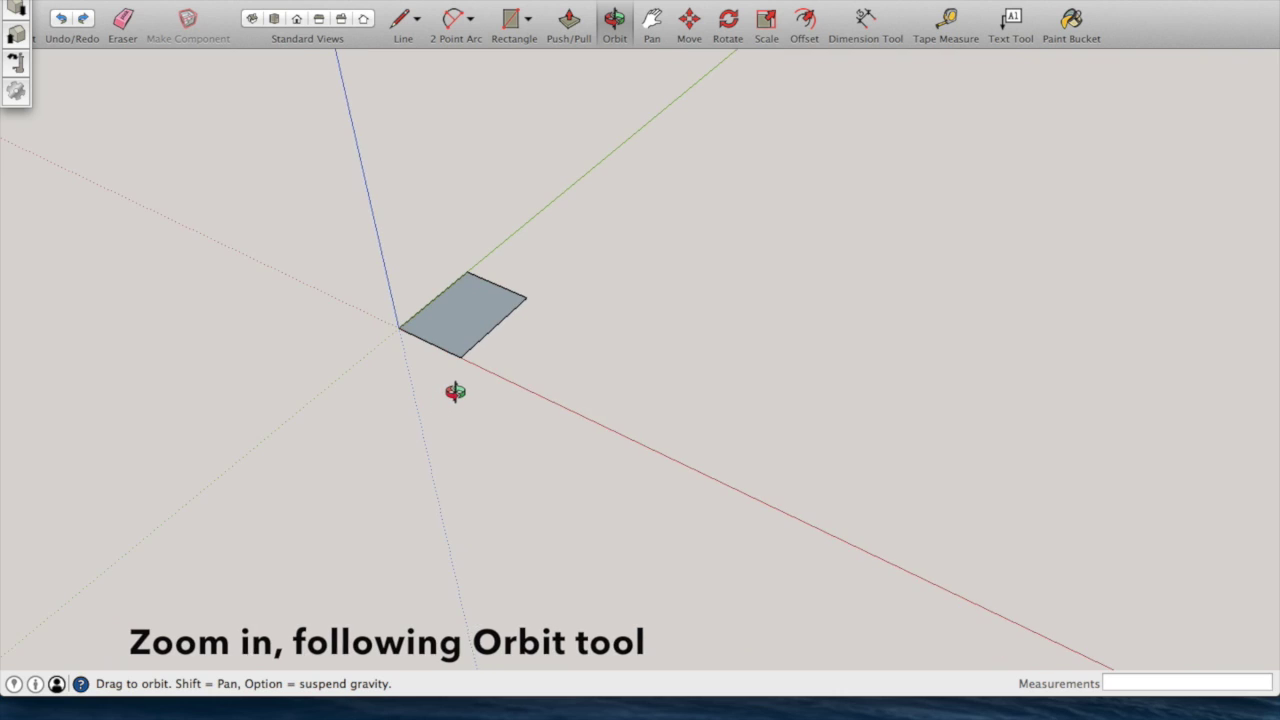
pyautogui.scroll(4, 455, 391)
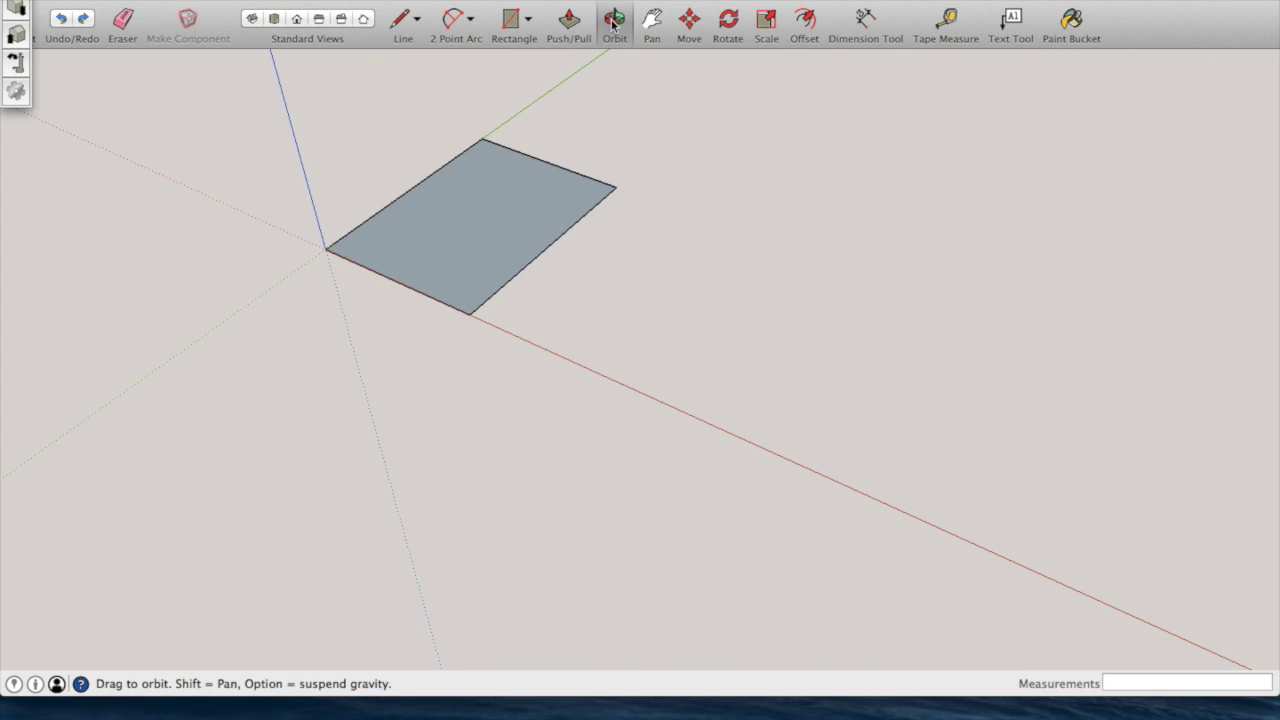
pyautogui.click(652, 22)
pyautogui.moveTo(643, 117); pyautogui.dragTo(714, 277)
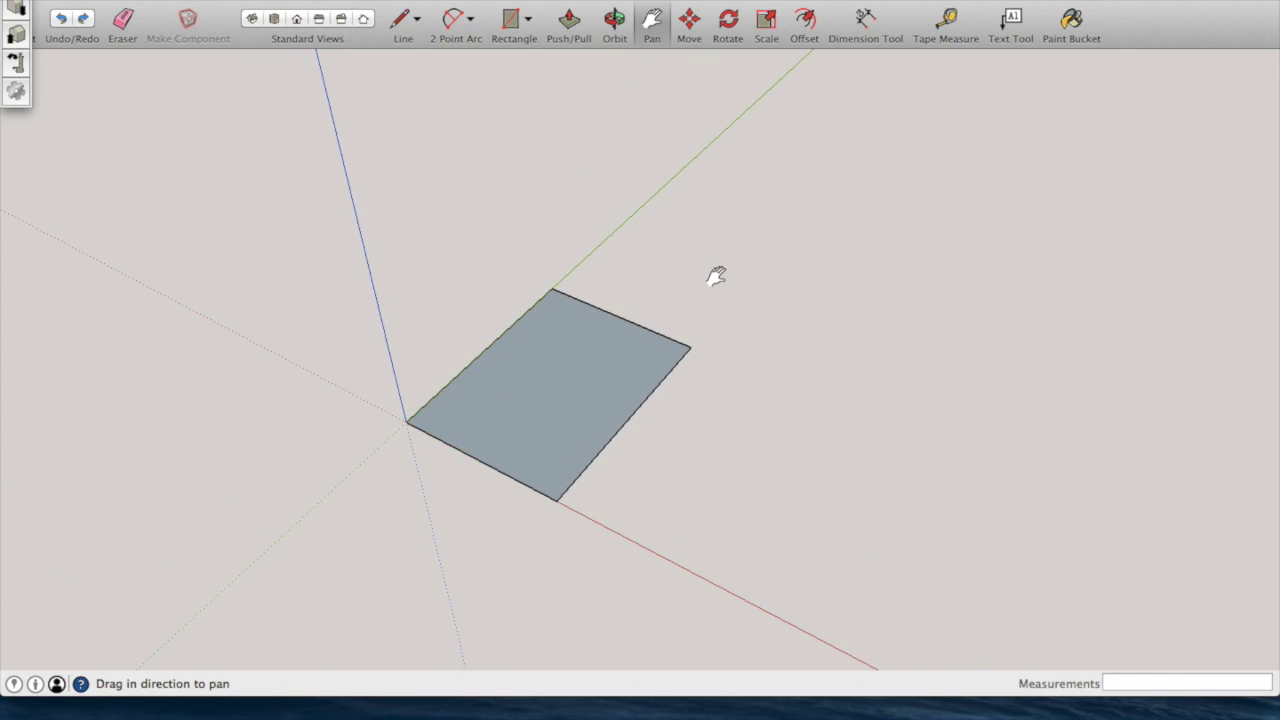
pyautogui.scroll(2, 713, 280)
pyautogui.scroll(1, 713, 279)
pyautogui.moveTo(660, 323); pyautogui.dragTo(704, 250)
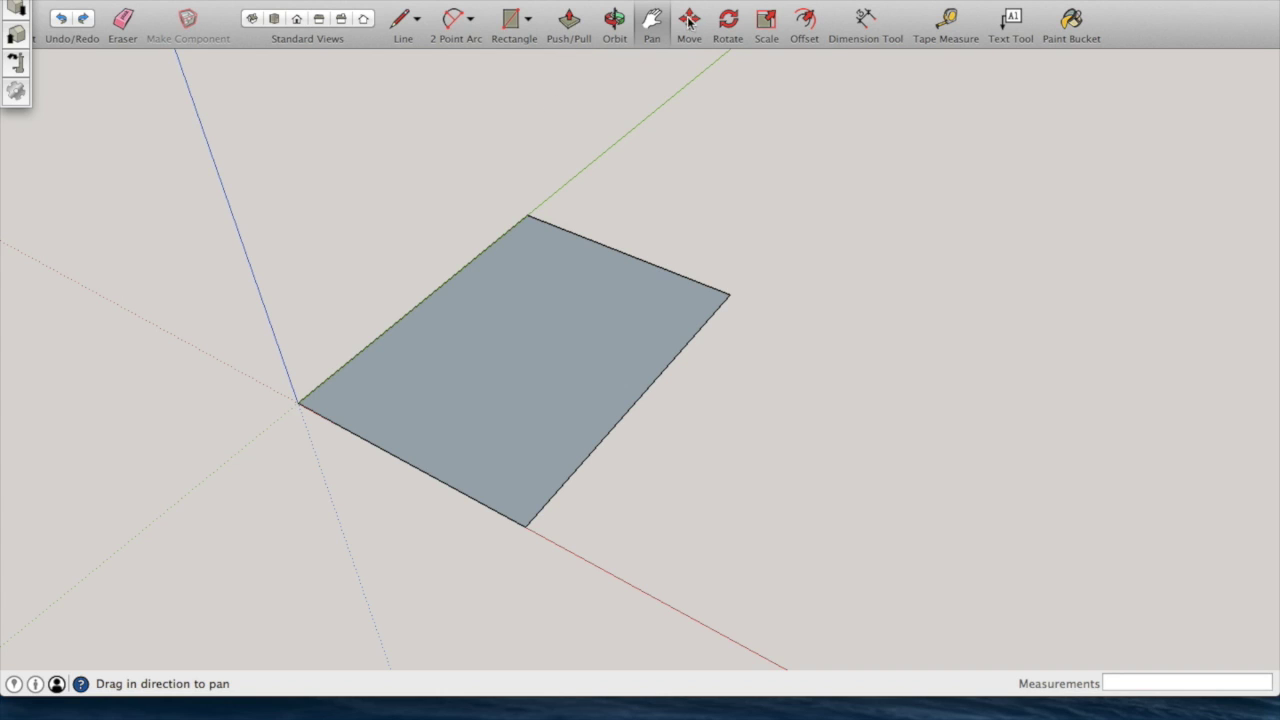
# Offset the rectangle's outline 1/2" inward
pyautogui.click(805, 22)
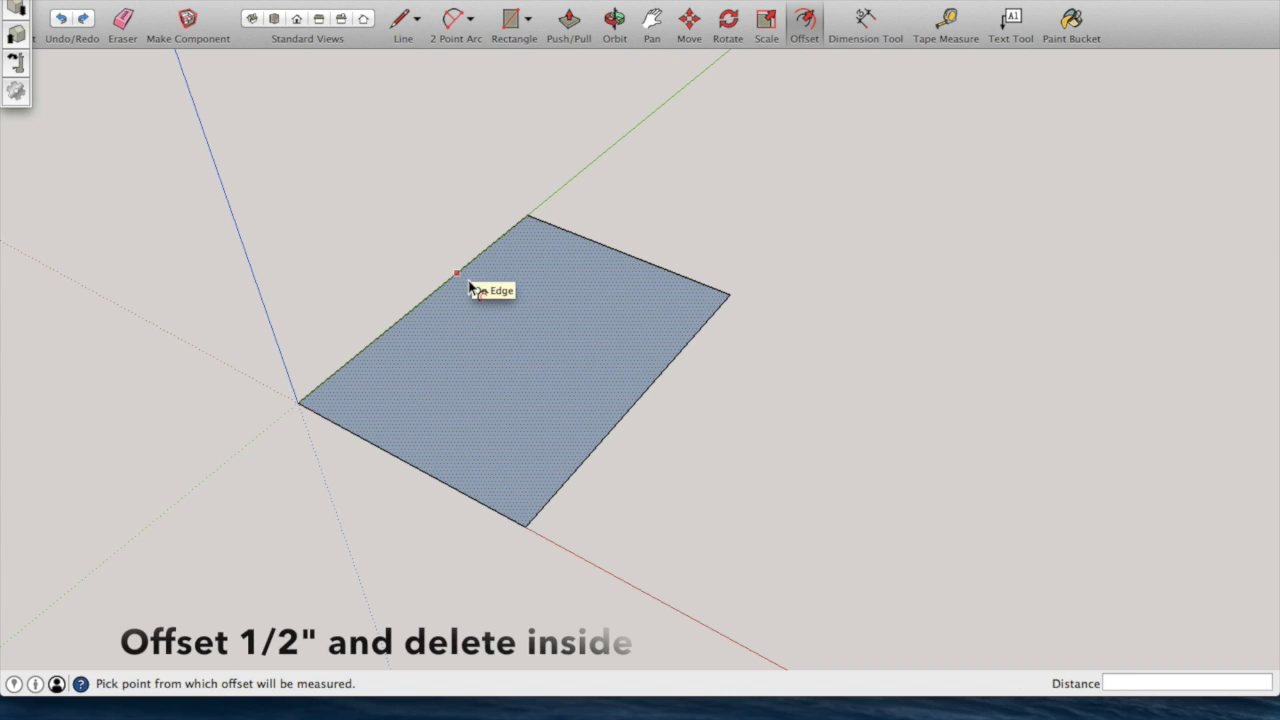
pyautogui.click(470, 284)
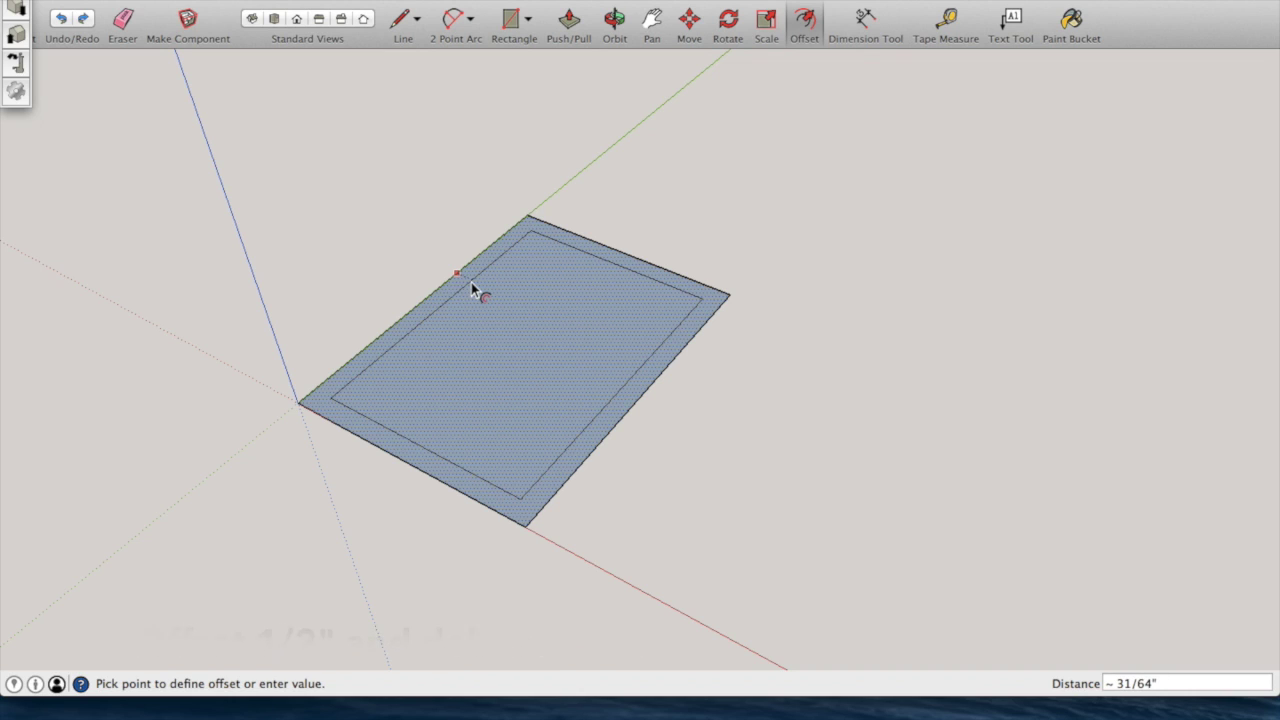
pyautogui.click(471, 284)
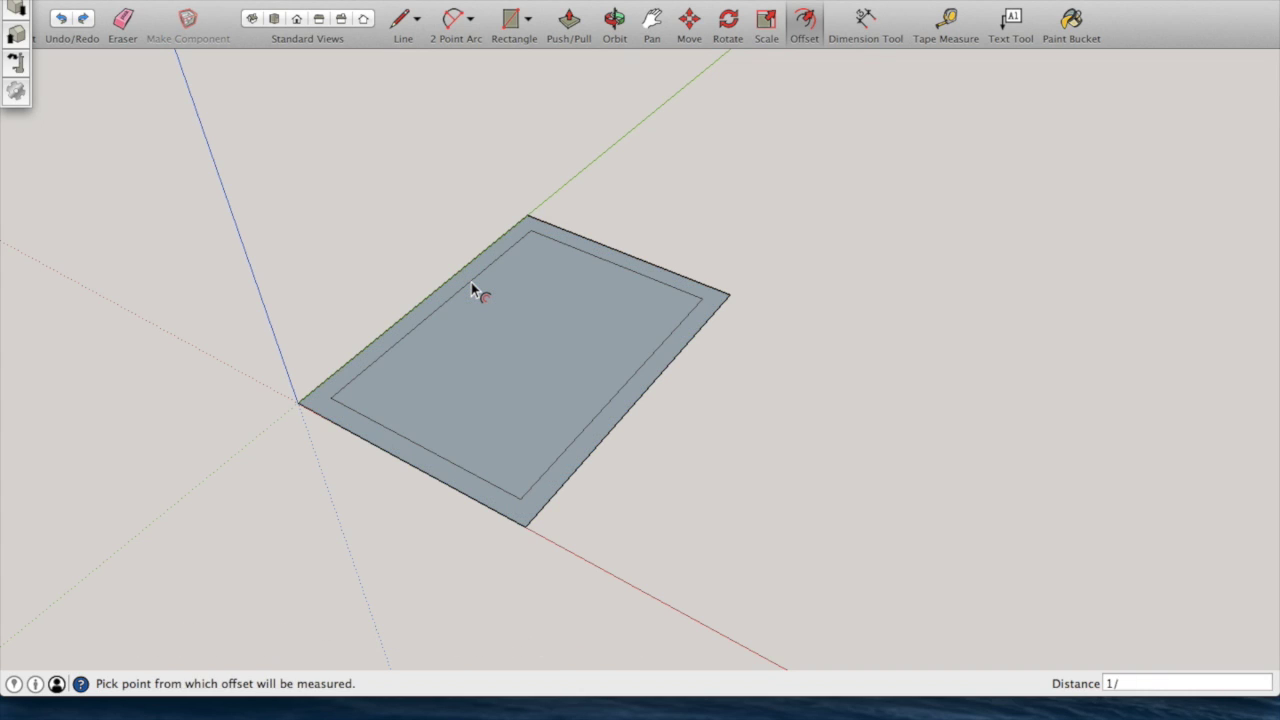
pyautogui.press('Return')
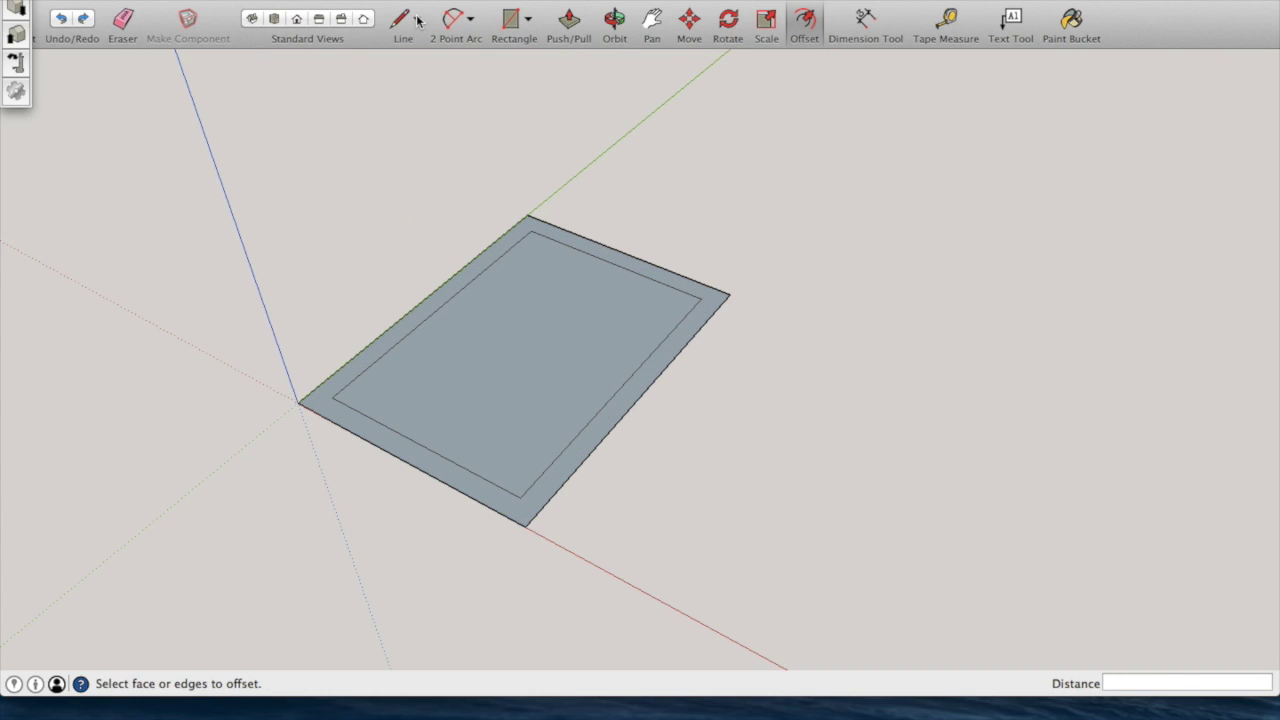
# Delete the inner face, leaving a 1/2" wide border frame
pyautogui.moveTo(143, 3); pyautogui.dragTo(206, 3)
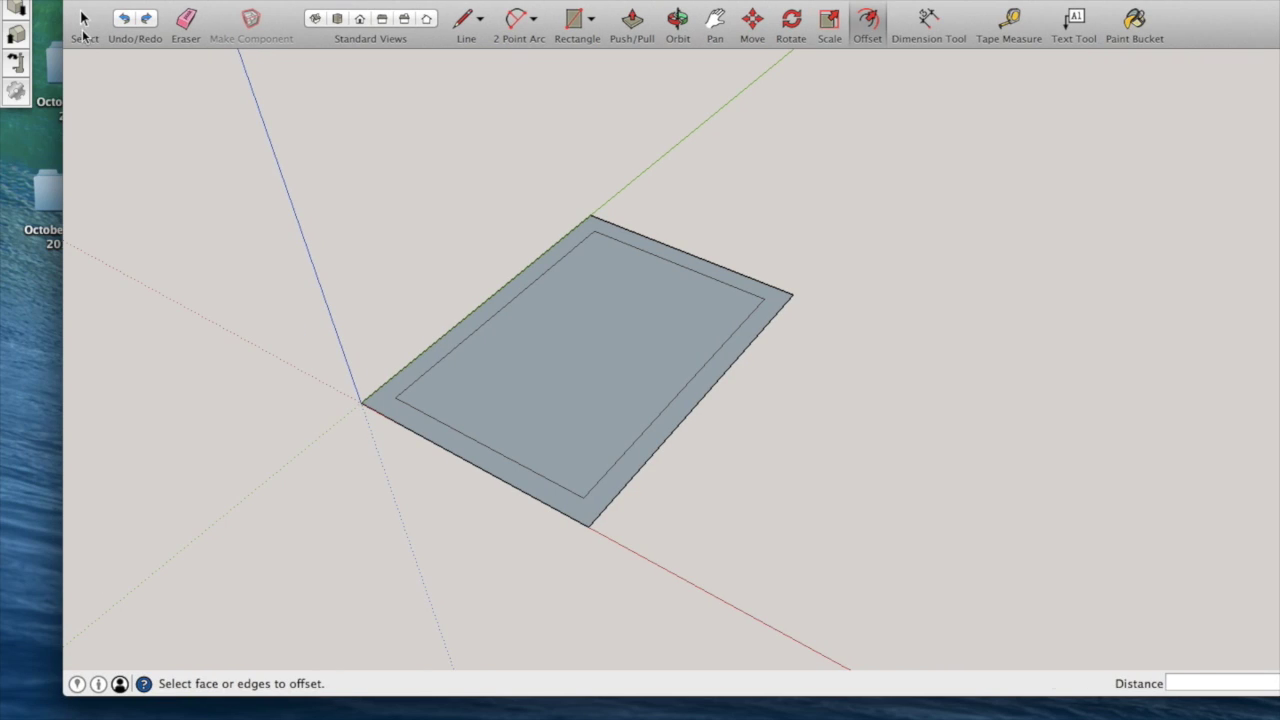
pyautogui.click(84, 22)
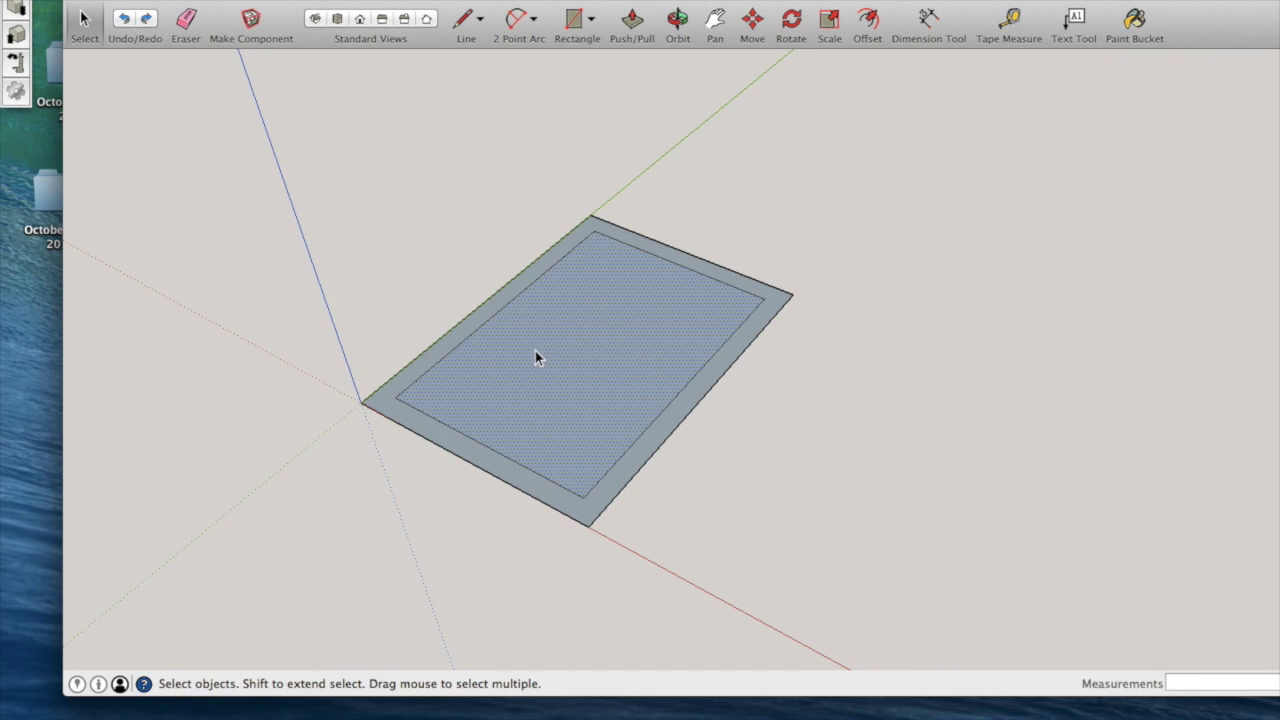
pyautogui.press('Delete')
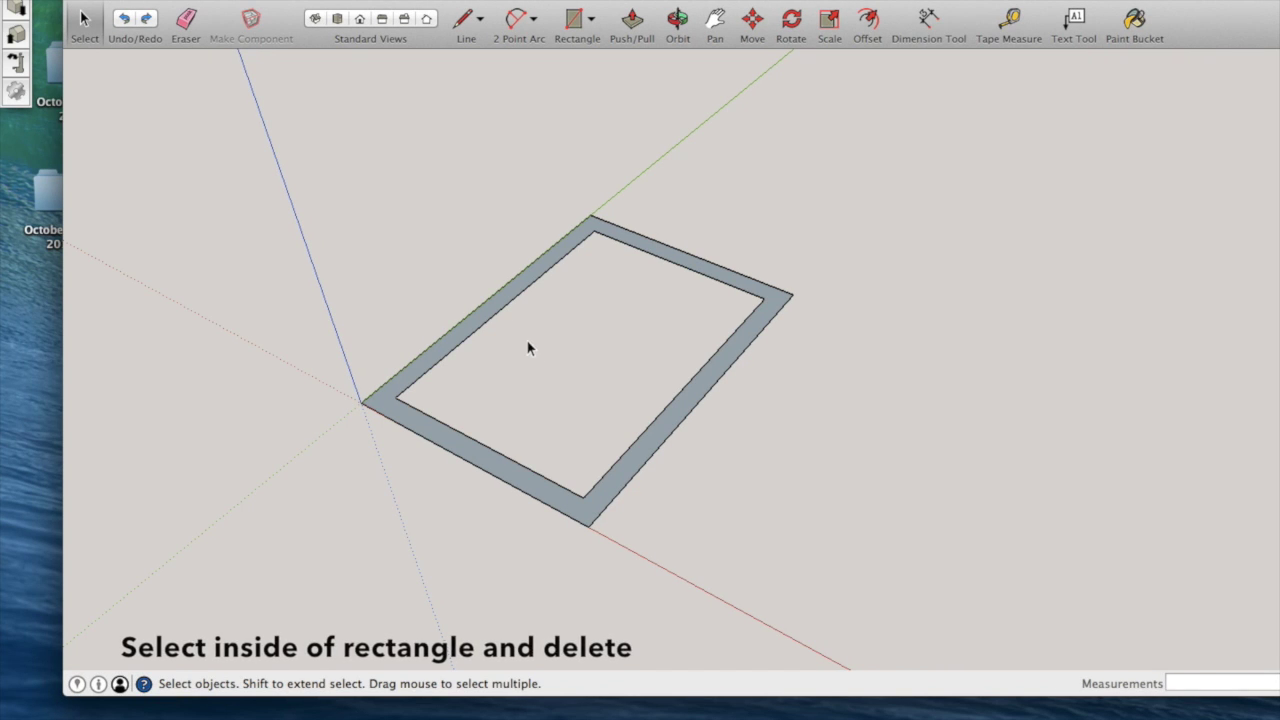
# Push/pull the border frame up 3.5" to form the box walls
pyautogui.click(624, 38)
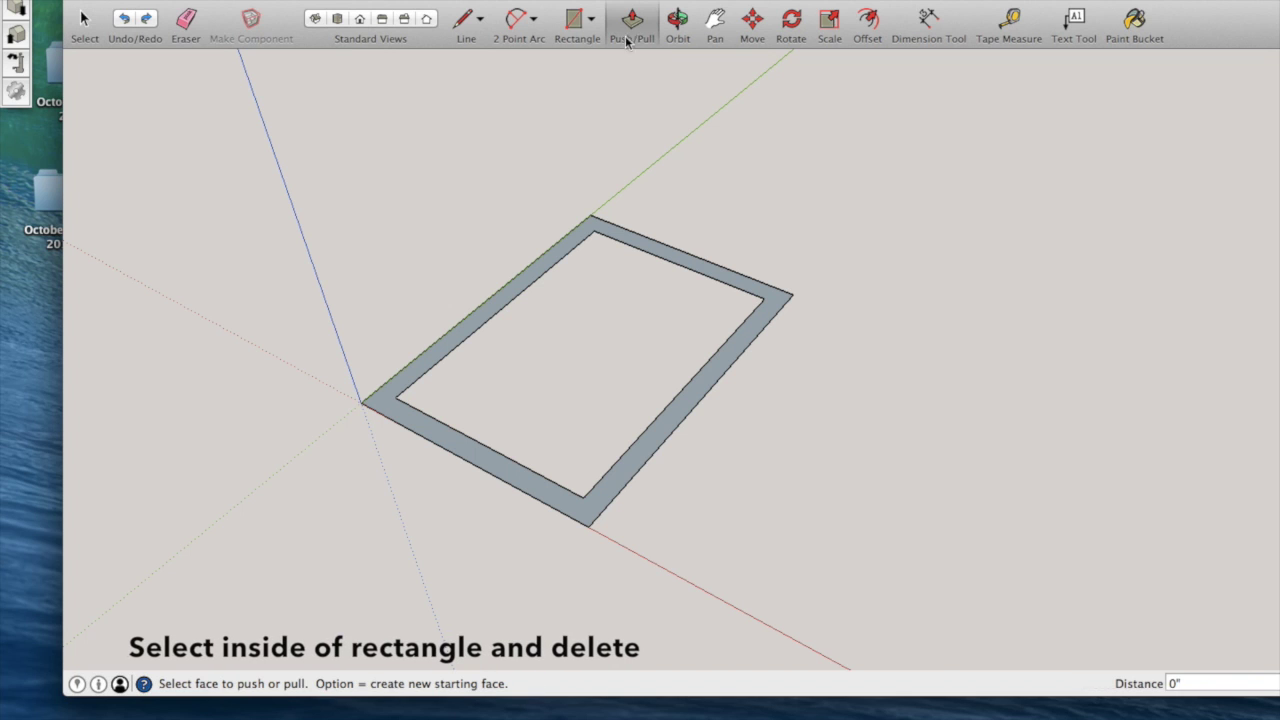
pyautogui.moveTo(571, 246); pyautogui.dragTo(556, 135)
pyautogui.write('3.')
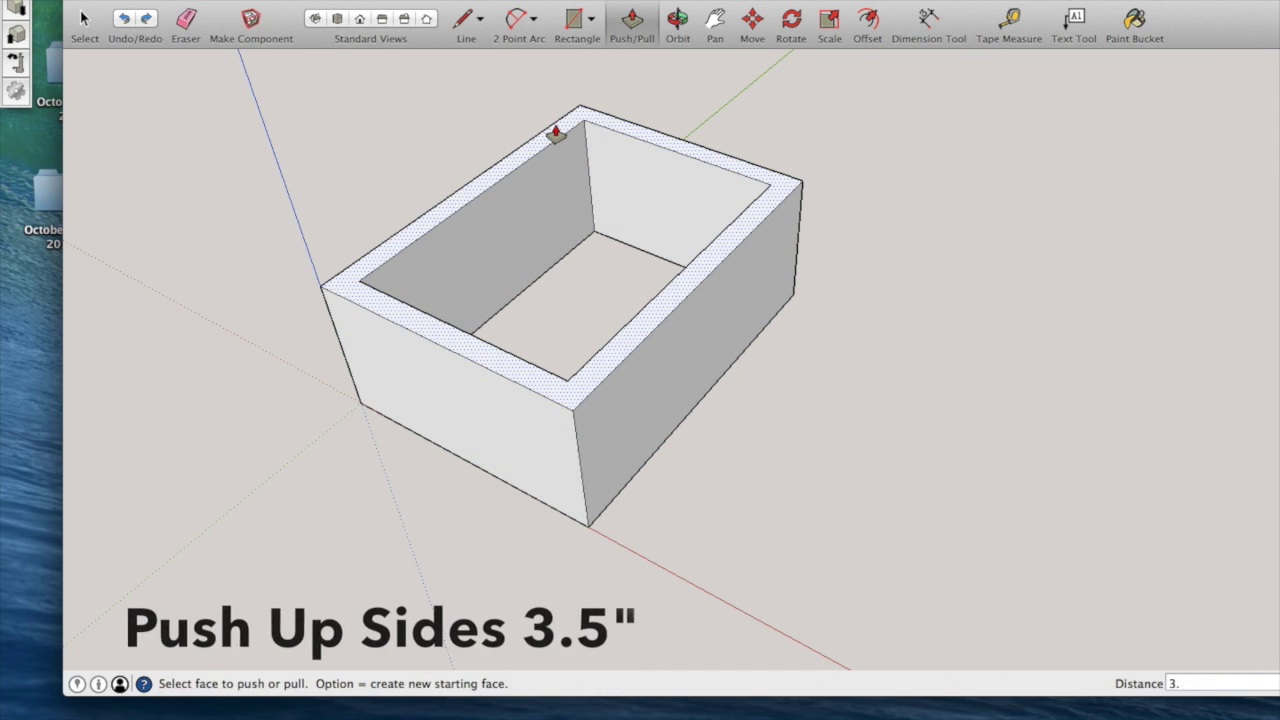
pyautogui.write('5')
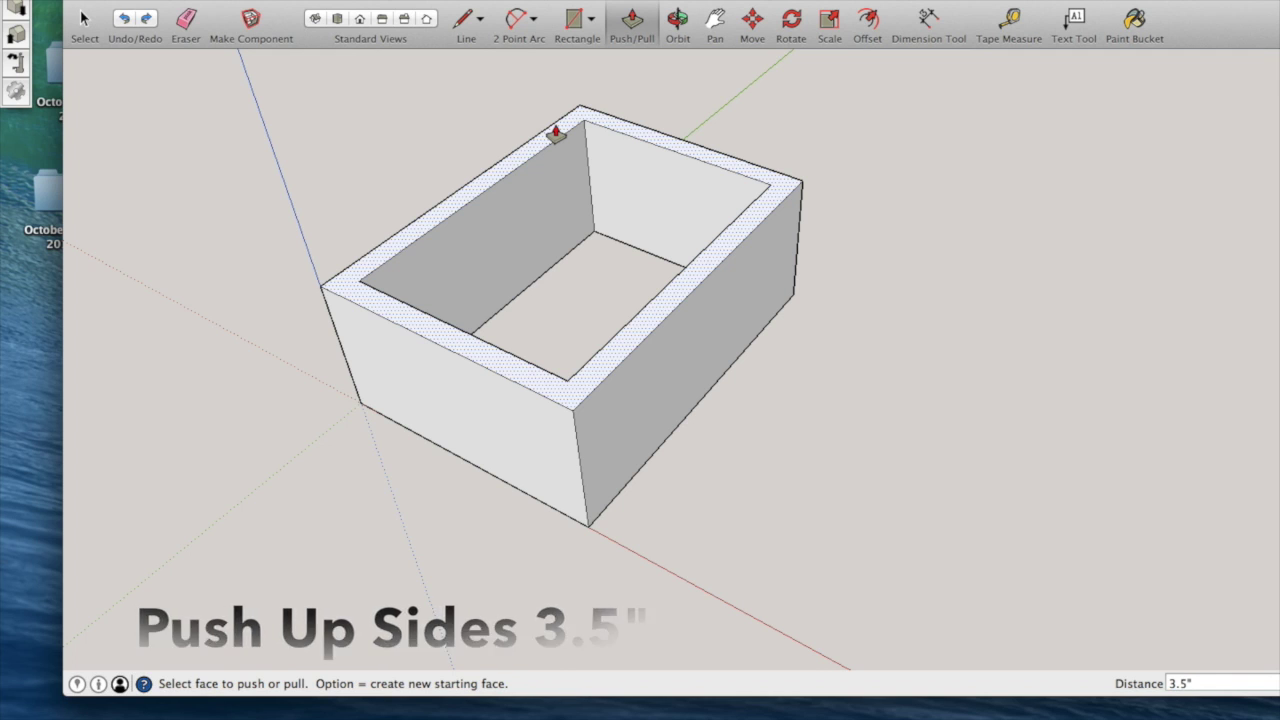
pyautogui.press('Return')
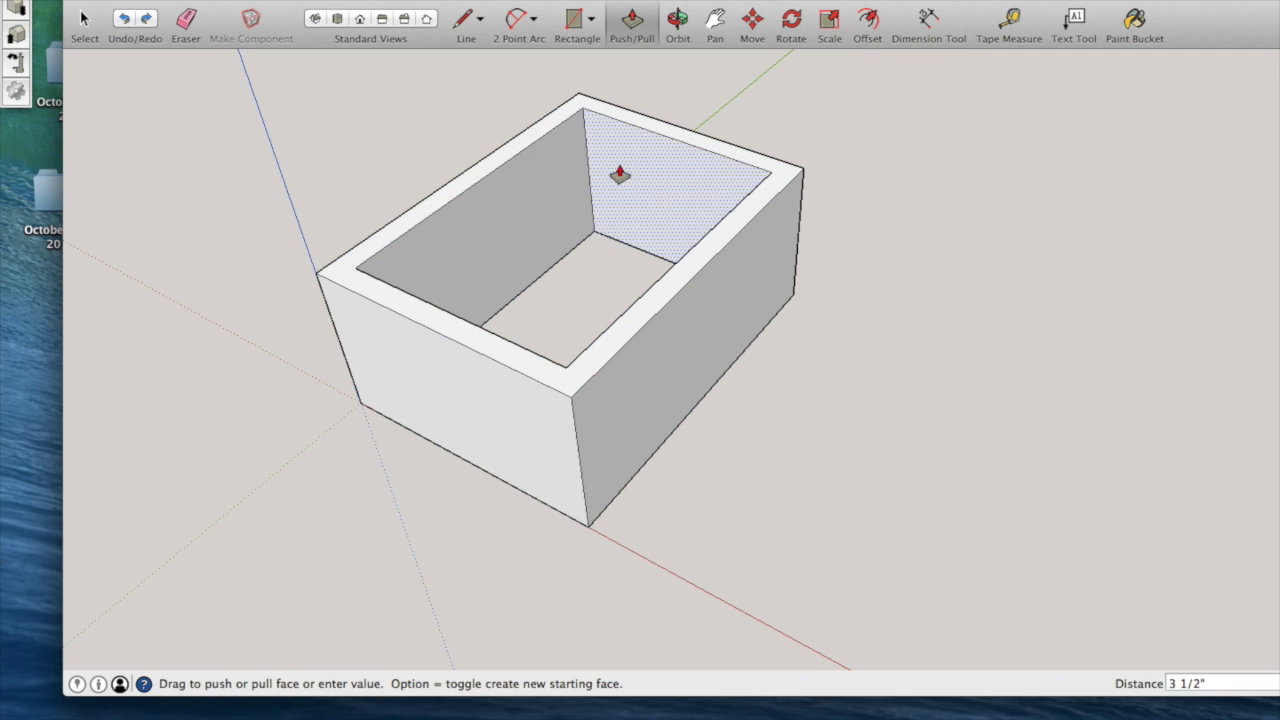
pyautogui.scroll(3, 610, 183)
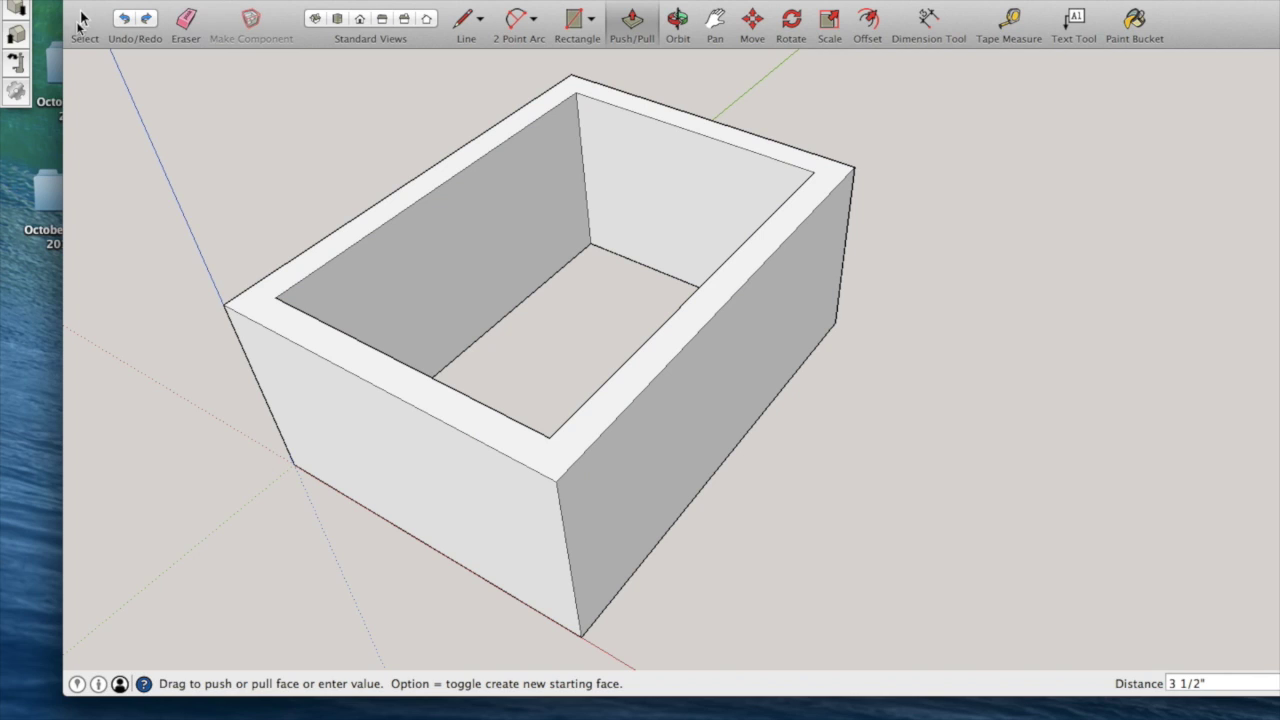
# Select the inner top rim edges and offset them to inset a narrow strip
pyautogui.click(83, 20)
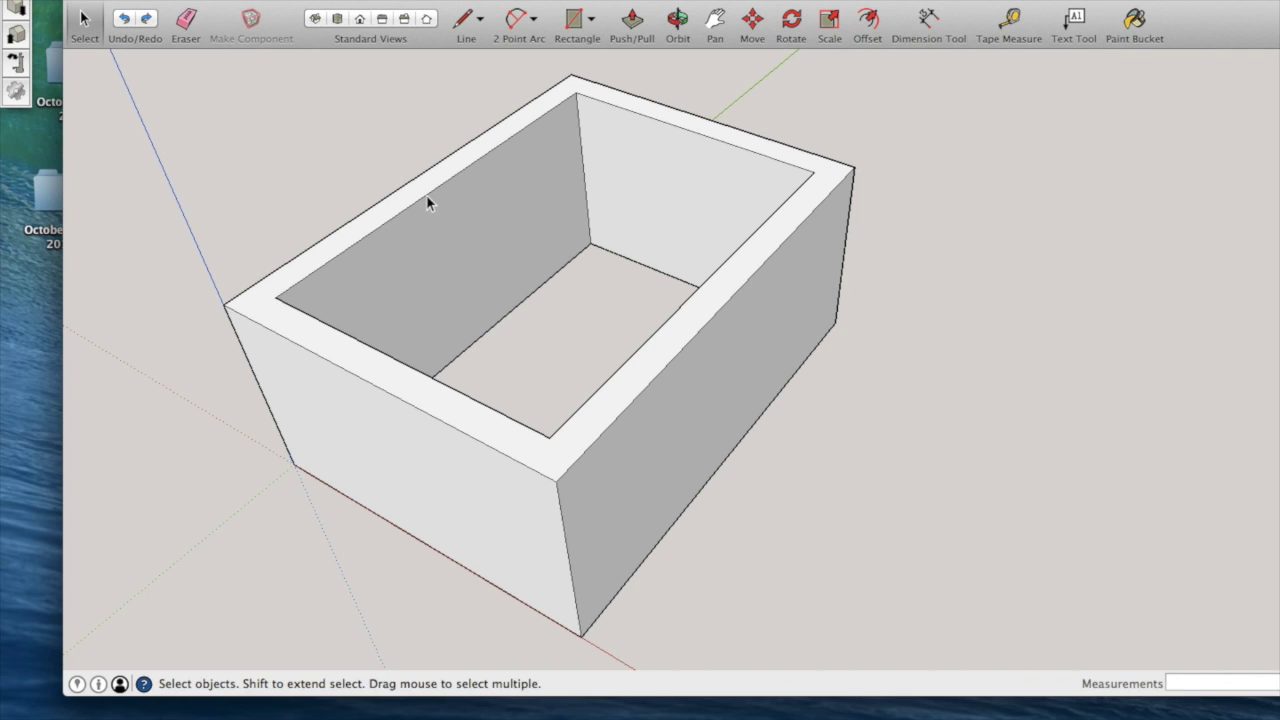
pyautogui.click(427, 195)
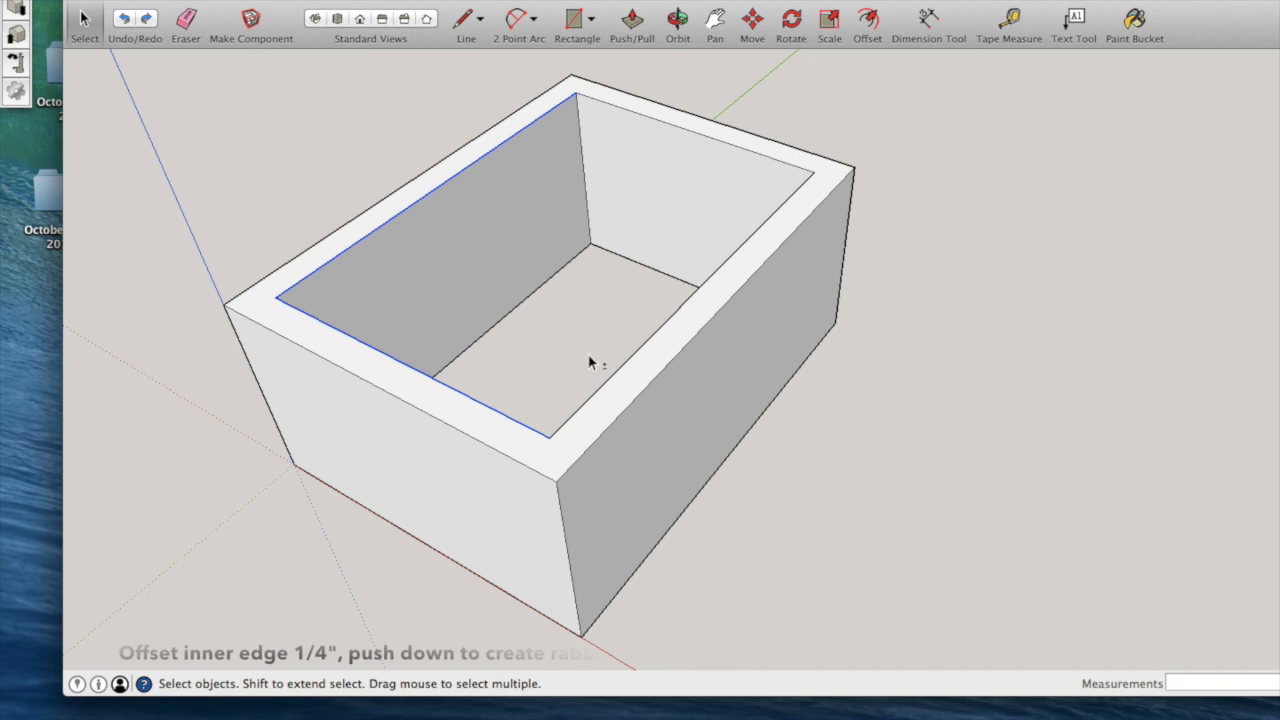
pyautogui.keyDown('shift'); pyautogui.click(630, 360); pyautogui.keyUp('shift')
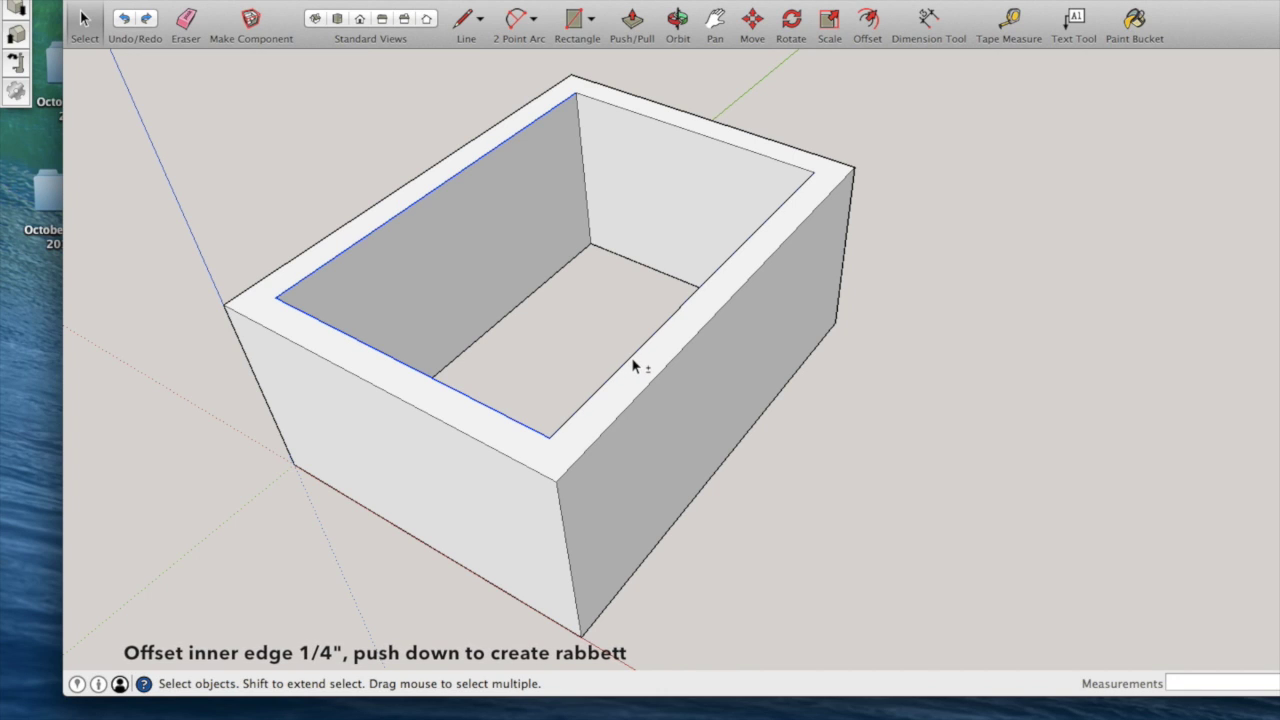
pyautogui.keyDown('shift'); pyautogui.click(714, 140); pyautogui.keyUp('shift')
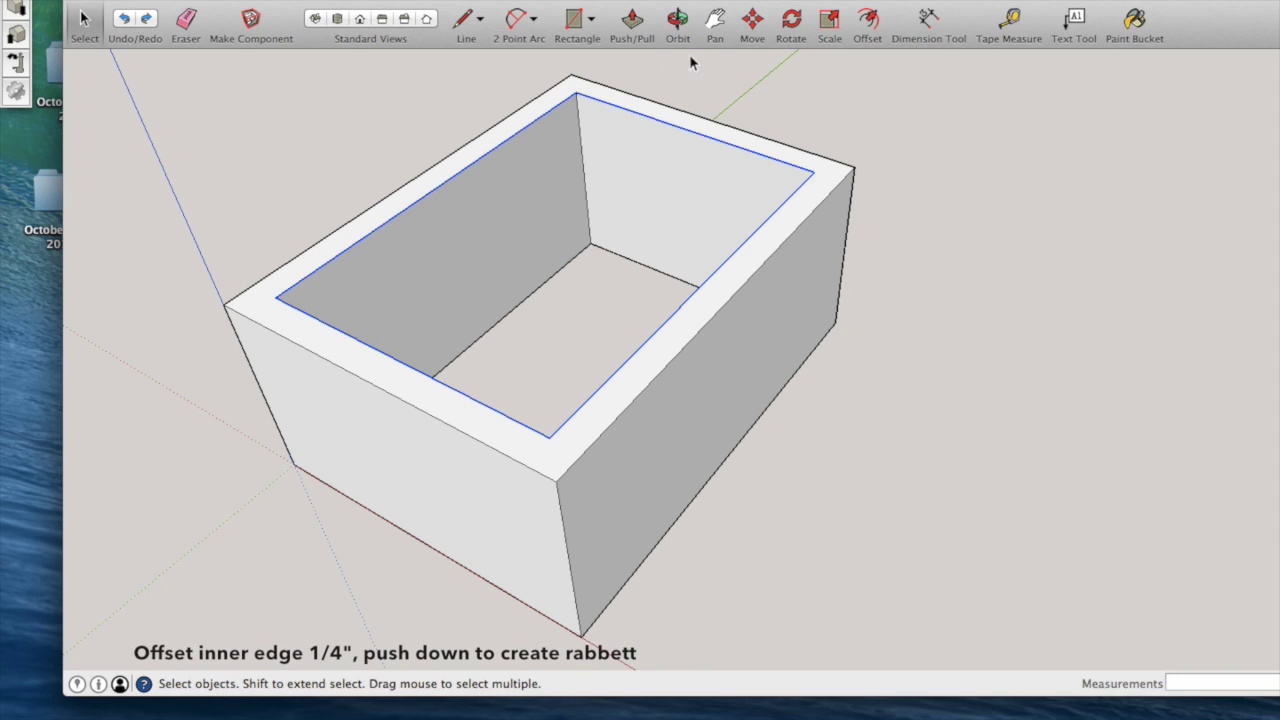
pyautogui.click(868, 22)
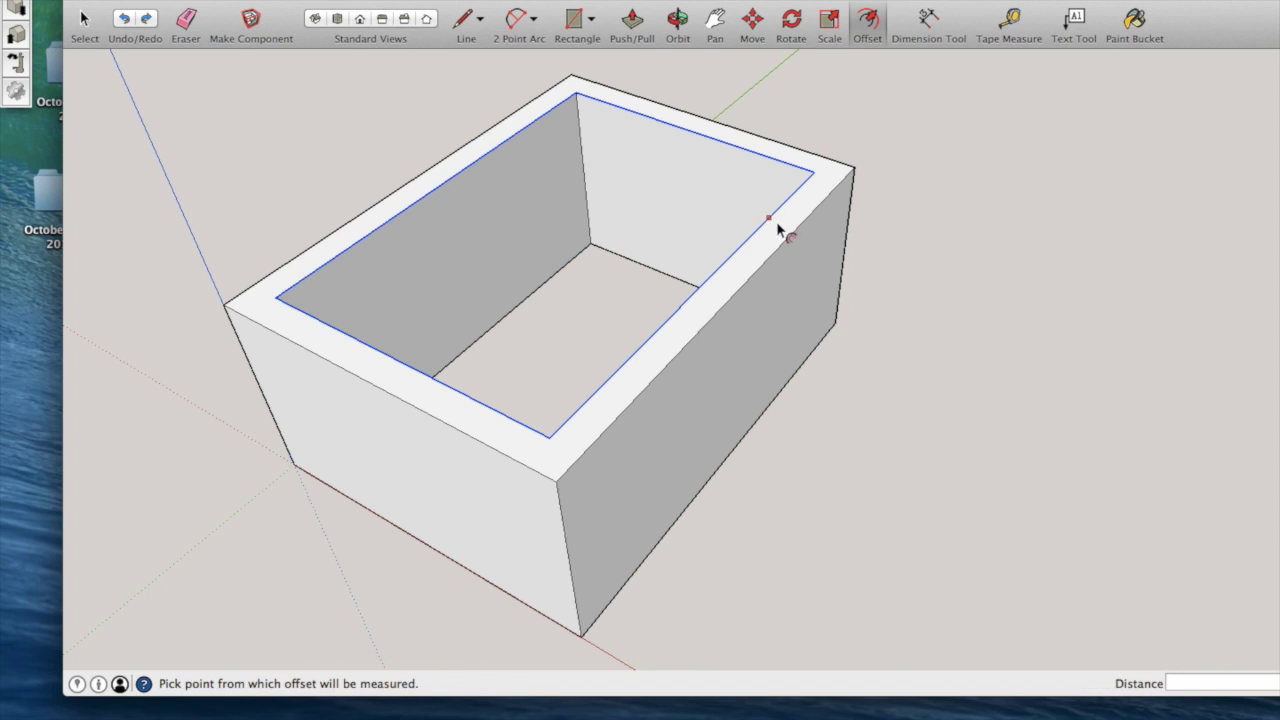
pyautogui.click(784, 228)
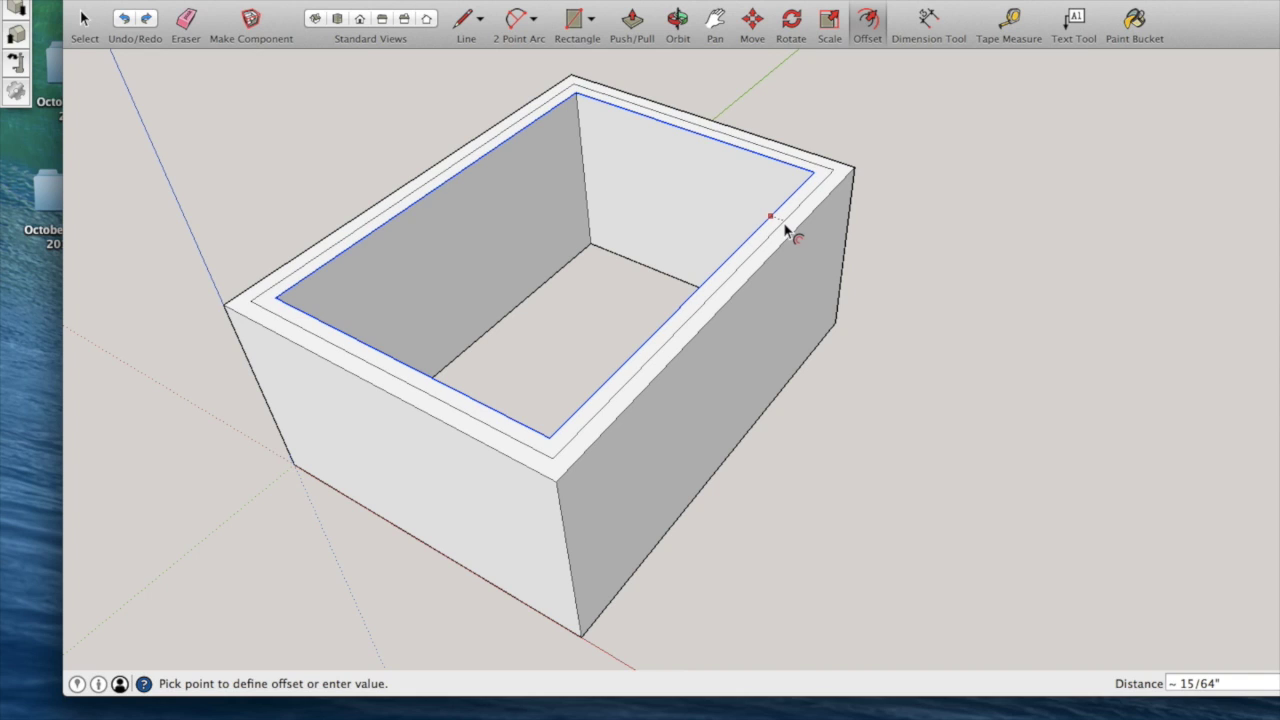
pyautogui.click(784, 228)
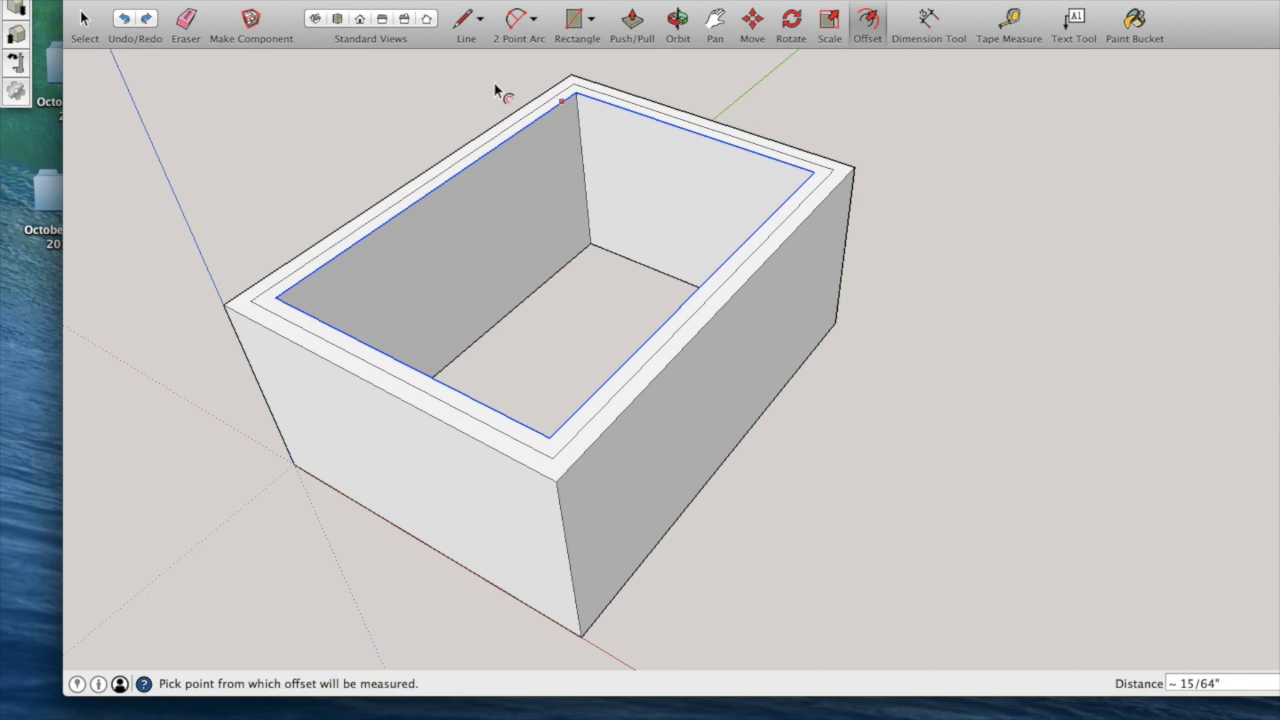
# Push the narrow inner rim strip down 1/4" to form the top rabbet
pyautogui.click(637, 22)
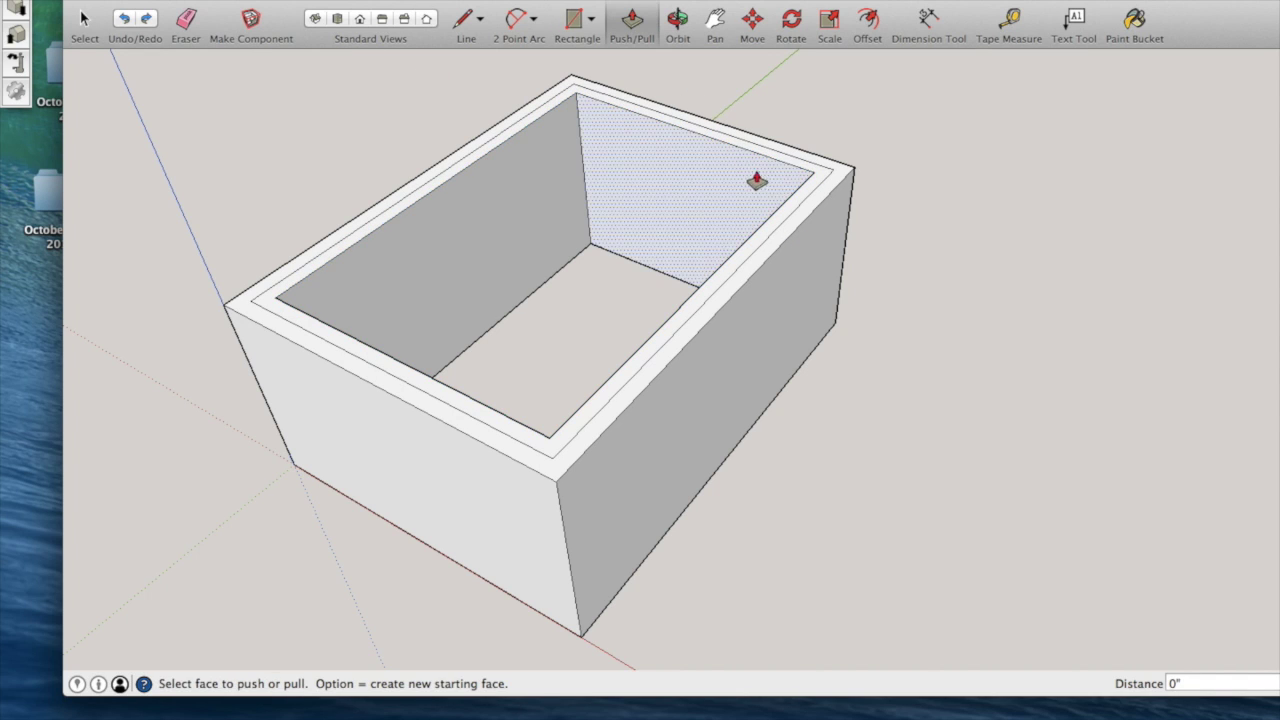
pyautogui.click(796, 208)
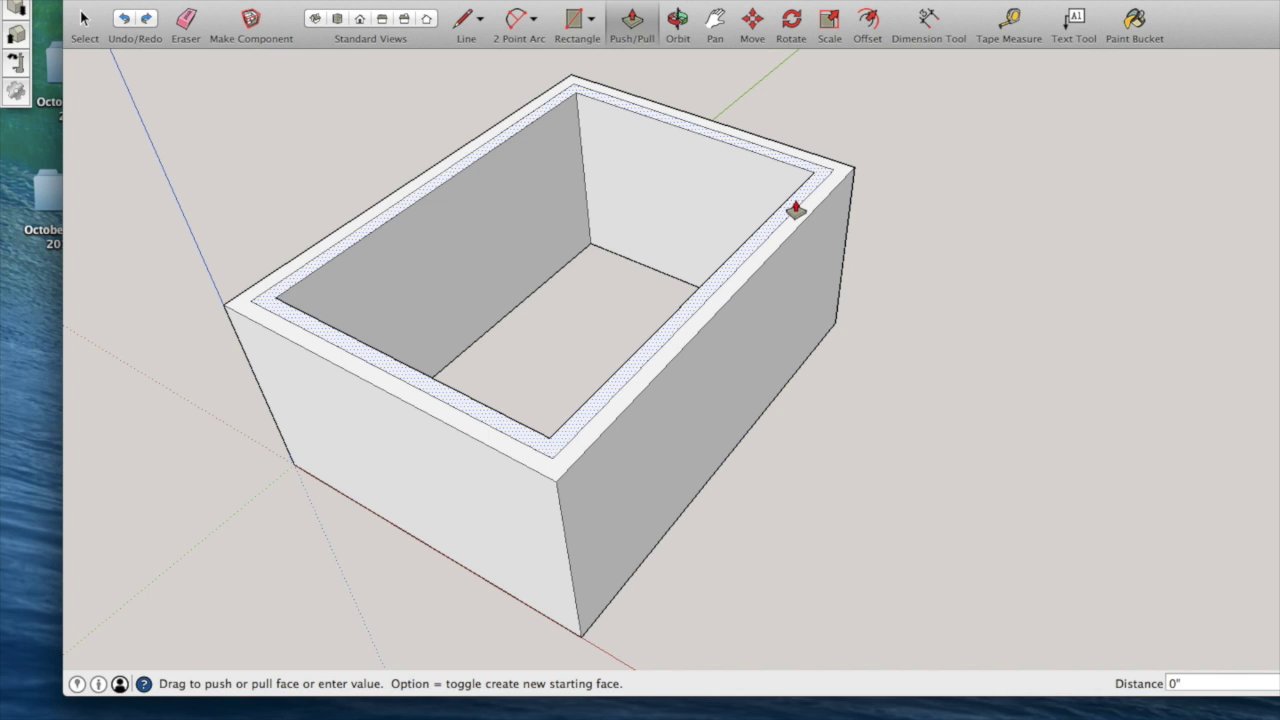
pyautogui.click(790, 220)
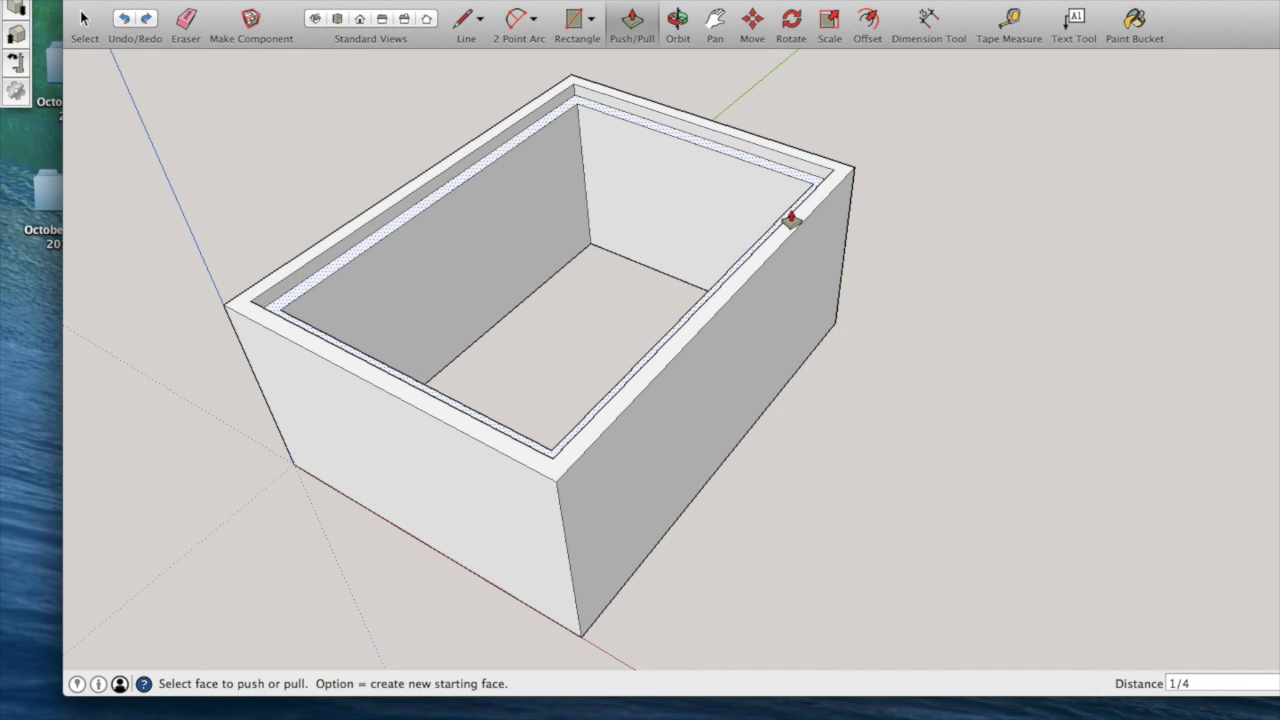
pyautogui.click(790, 220)
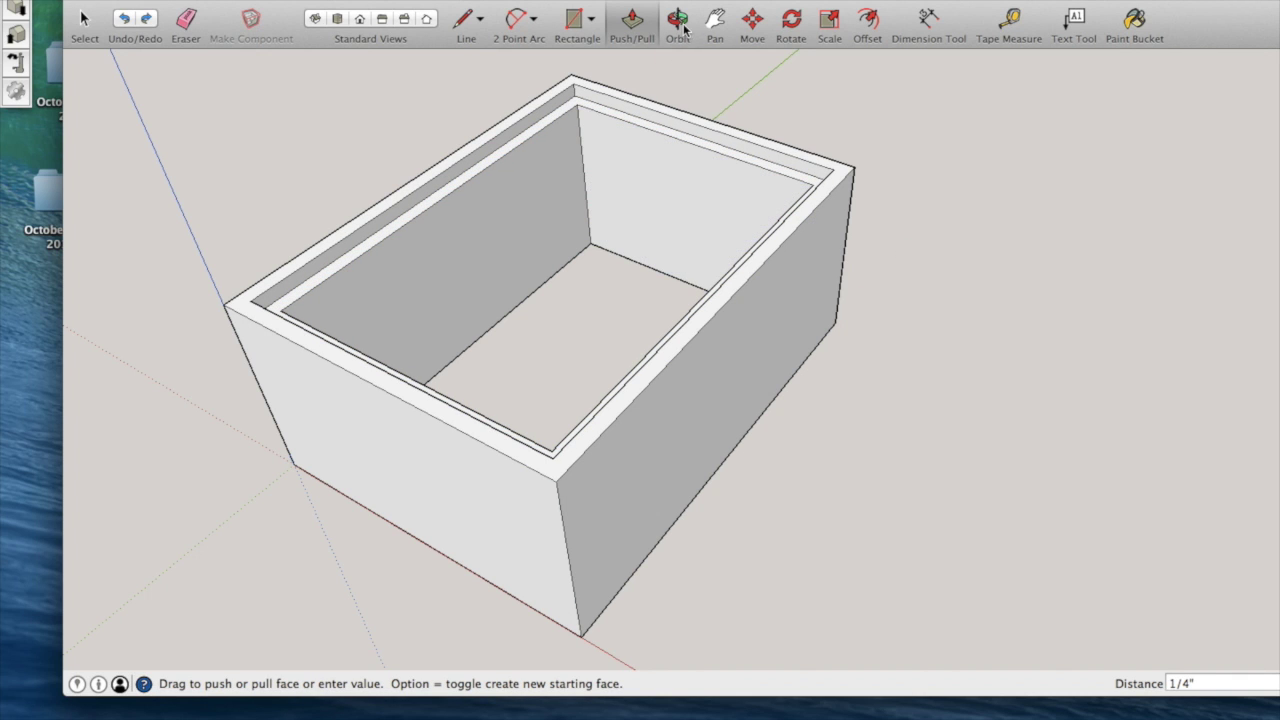
pyautogui.click(679, 20)
# Orbit to the underside and offset the bottom inner rim edges 1/4" inward
pyautogui.moveTo(654, 466); pyautogui.dragTo(589, 151)
pyautogui.click(84, 20)
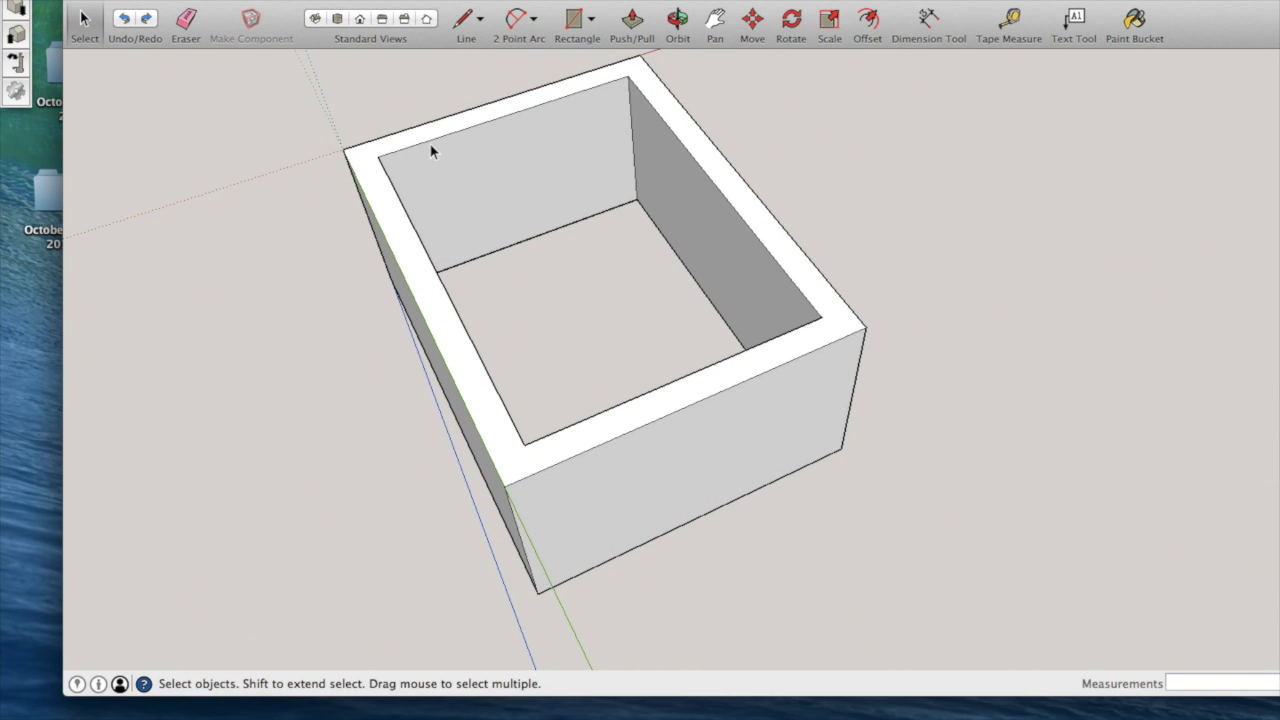
pyautogui.keyDown('shift'); pyautogui.click(420, 275); pyautogui.keyUp('shift')
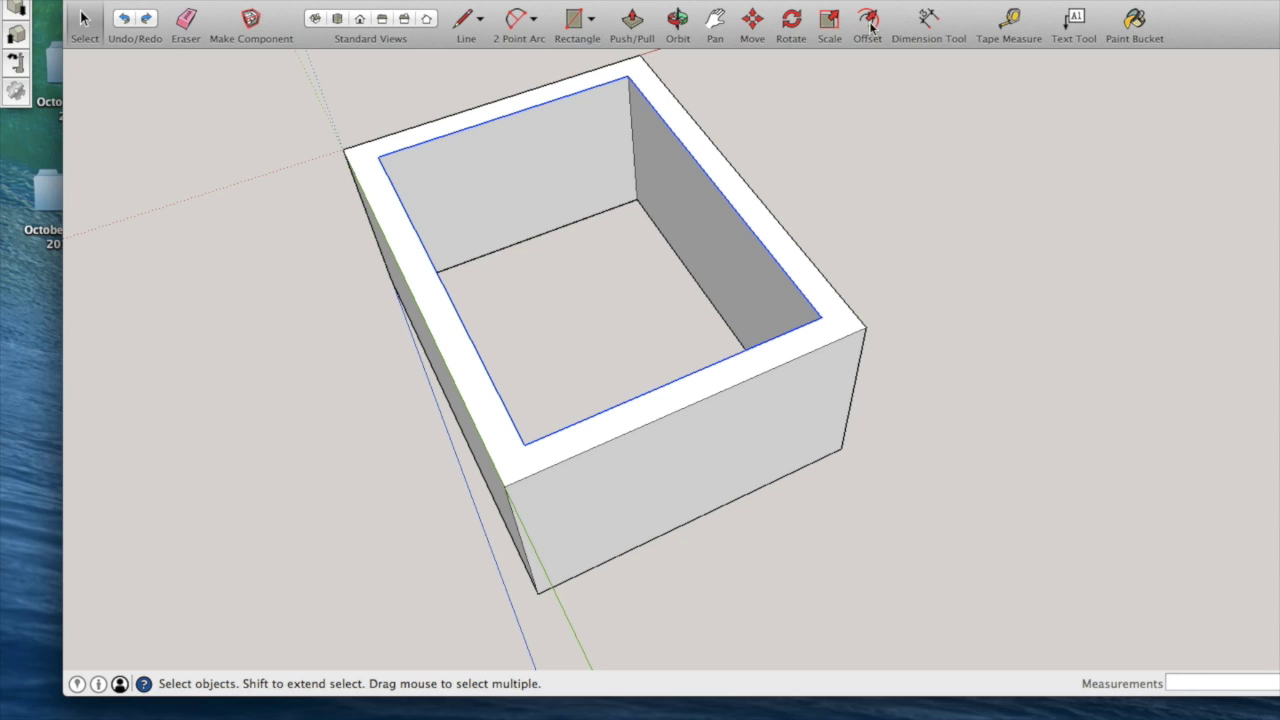
pyautogui.press('f')
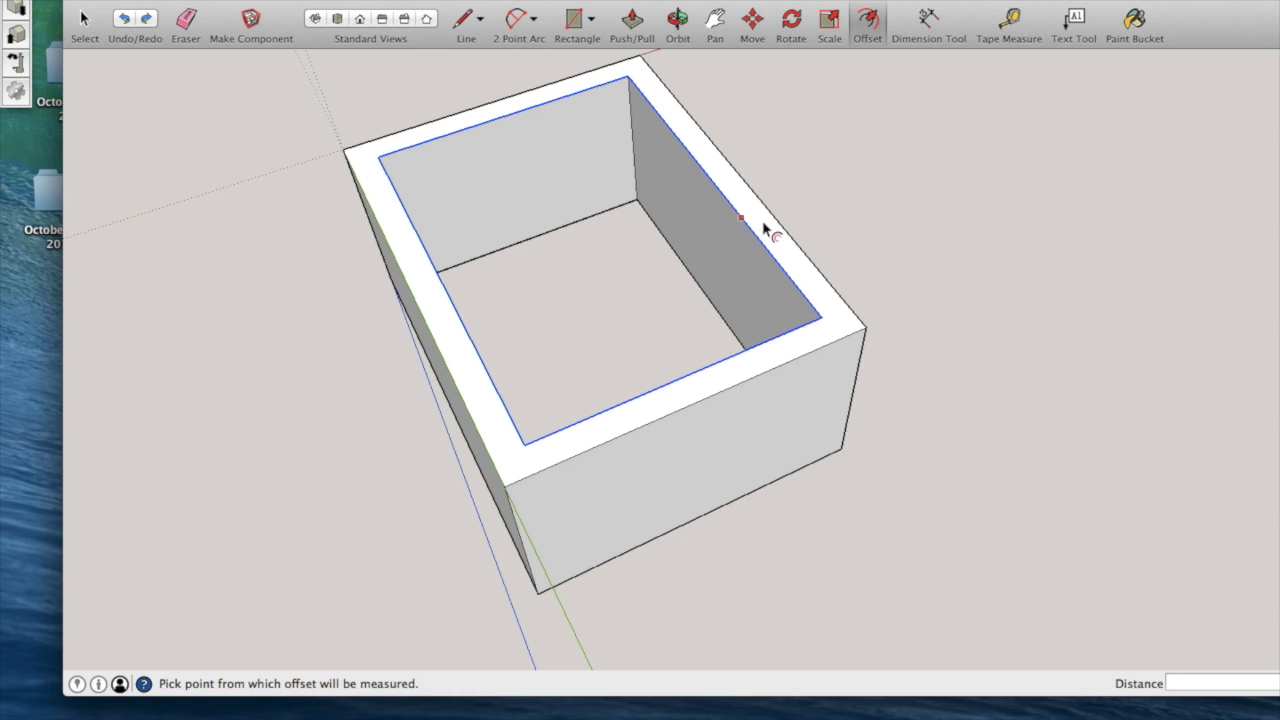
pyautogui.click(740, 363)
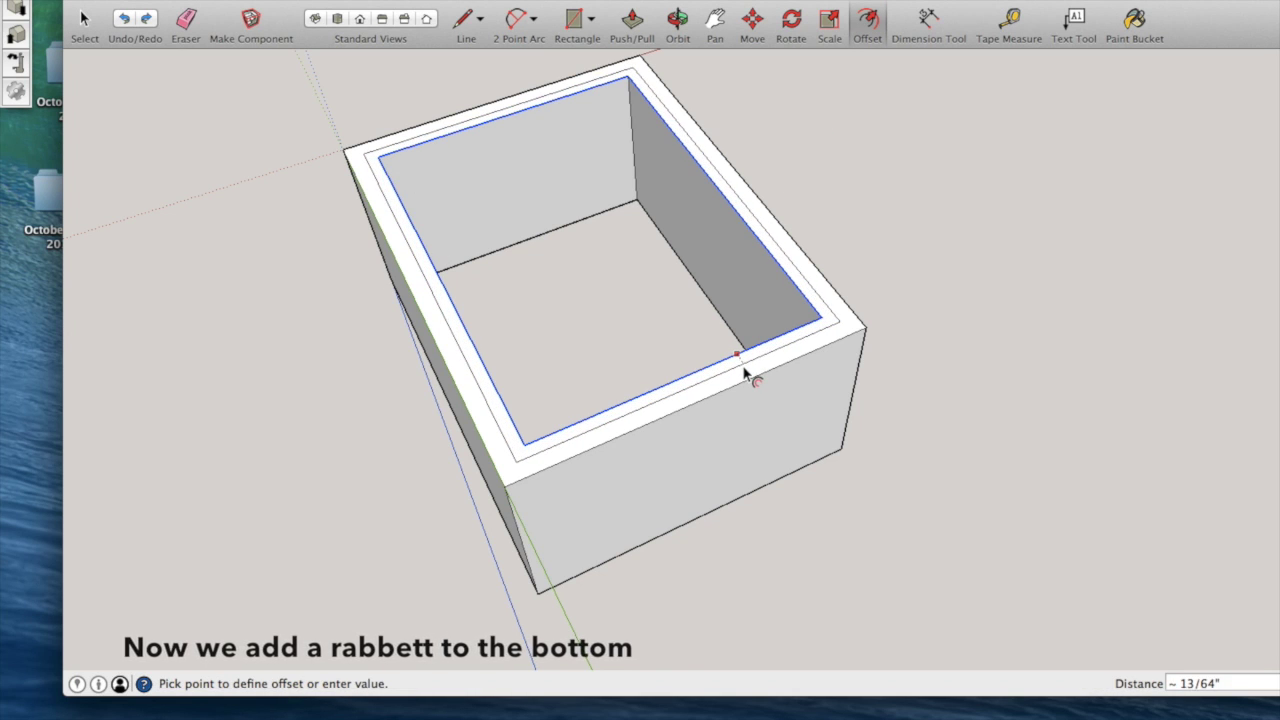
pyautogui.write('1')
pyautogui.press('Return')
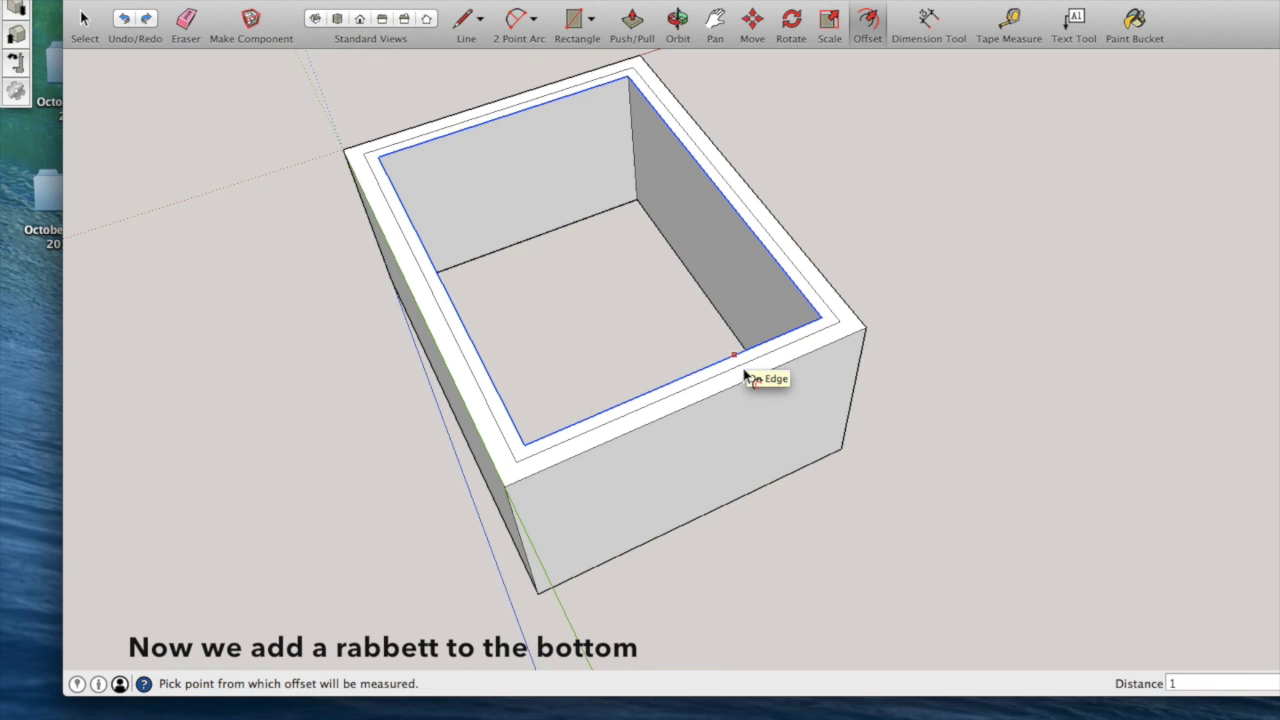
pyautogui.write('1/4')
pyautogui.press('Return')
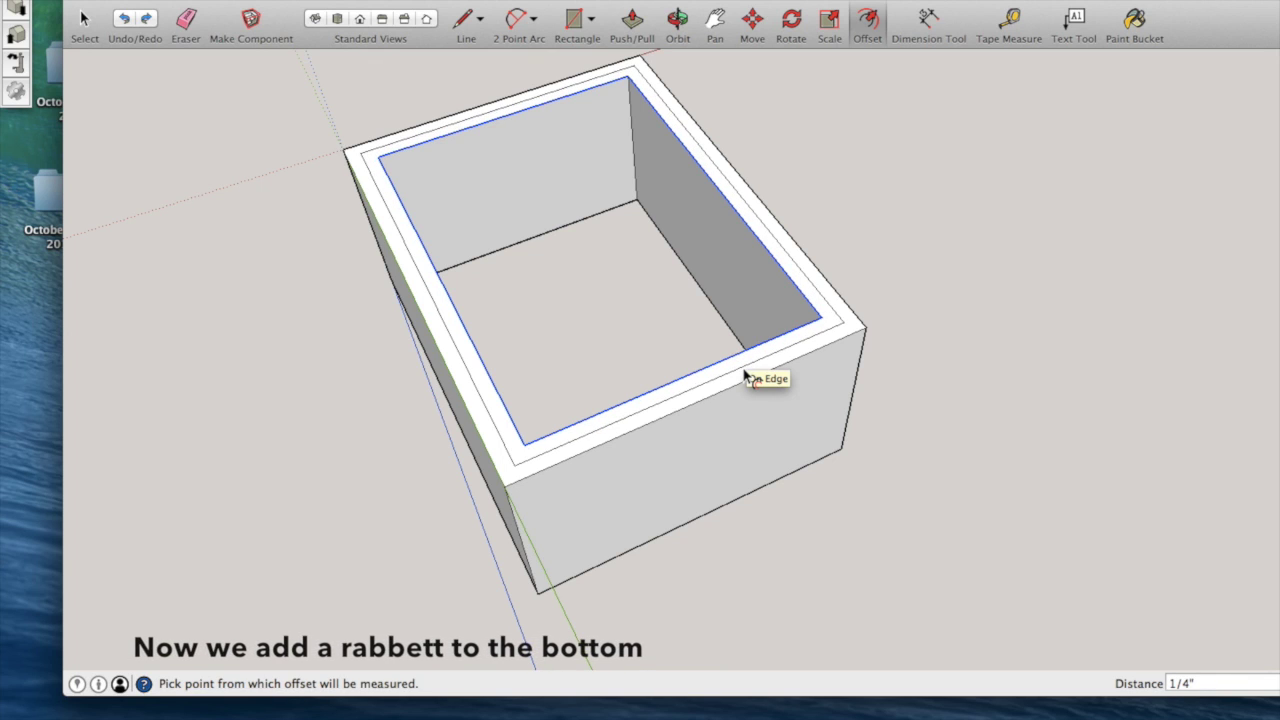
# Push the bottom rim strip in 1/4" to form the bottom rabbet
pyautogui.click(640, 26)
pyautogui.moveTo(780, 350); pyautogui.dragTo(773, 362)
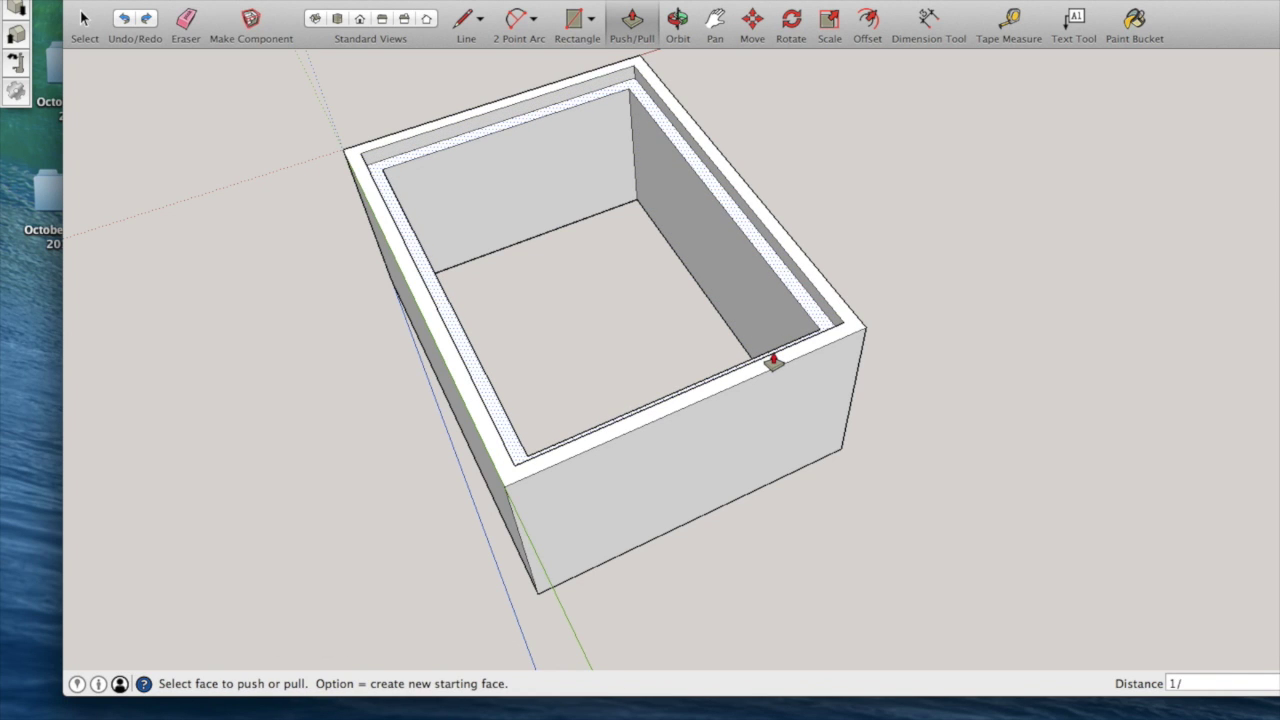
pyautogui.click(773, 362)
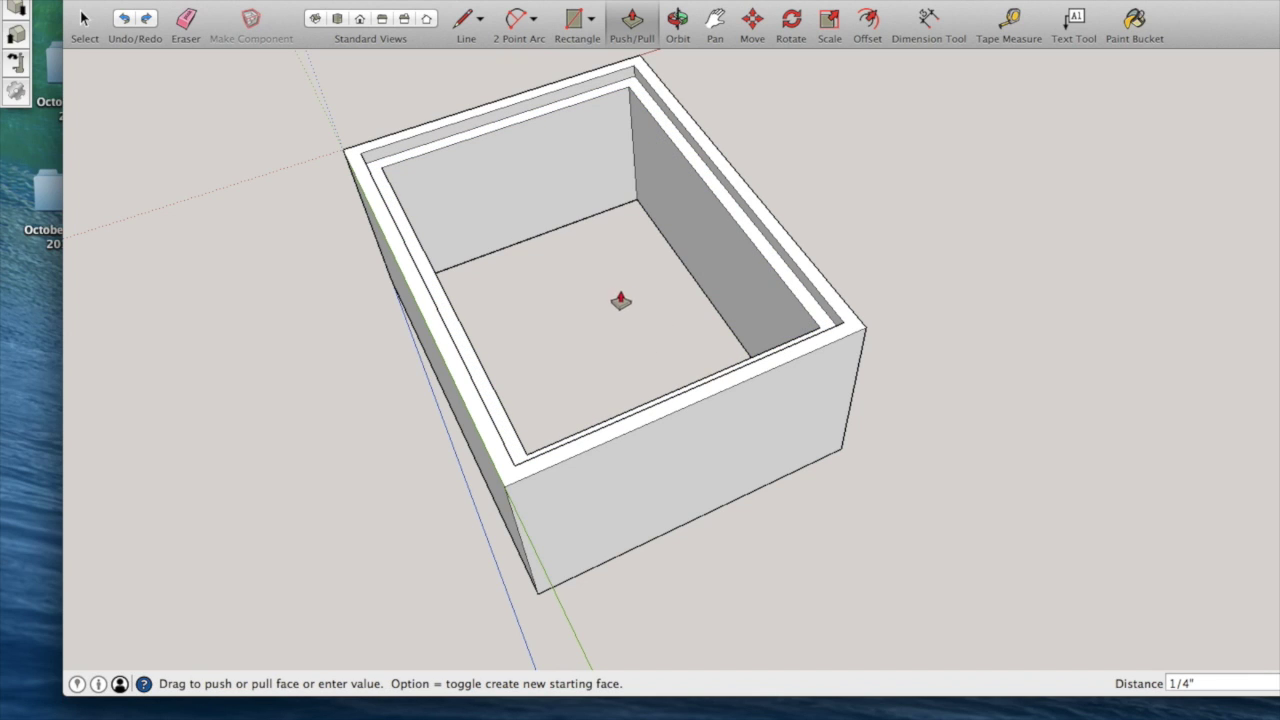
# Orbit back to the original view and select the entire box
pyautogui.click(678, 20)
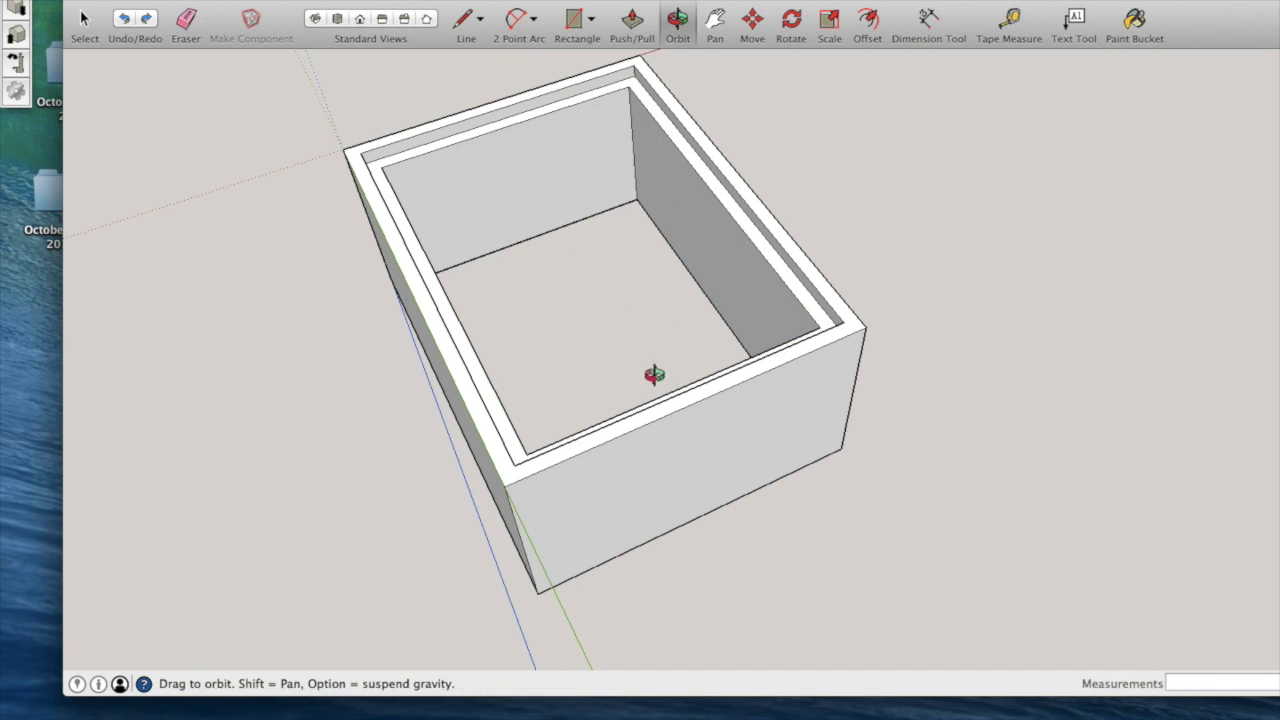
pyautogui.moveTo(651, 374); pyautogui.dragTo(588, 186)
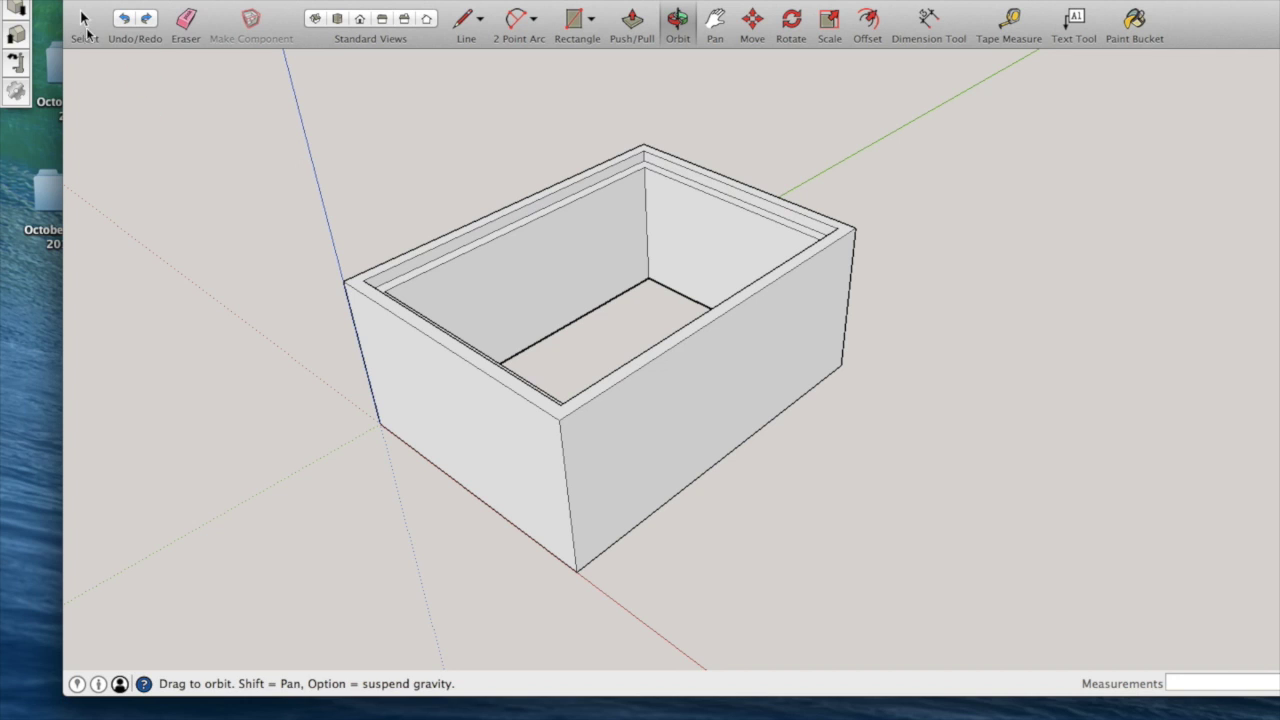
pyautogui.click(85, 28)
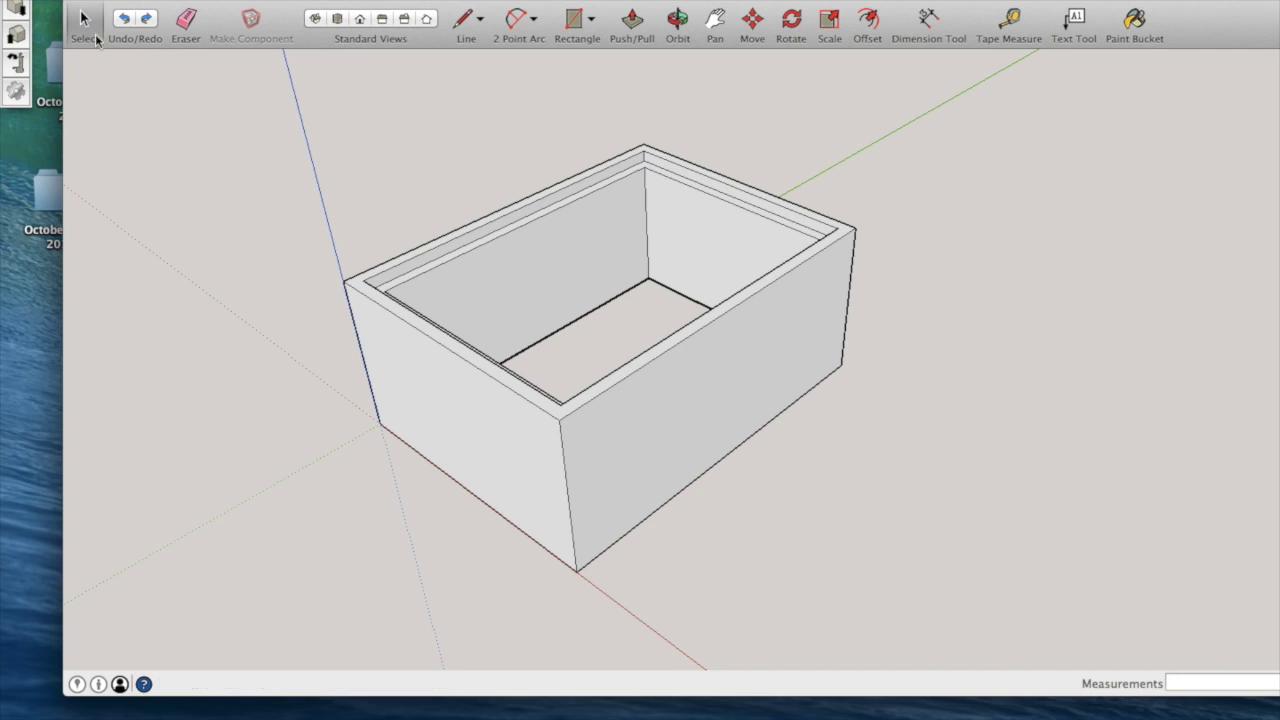
pyautogui.tripleClick(476, 268)
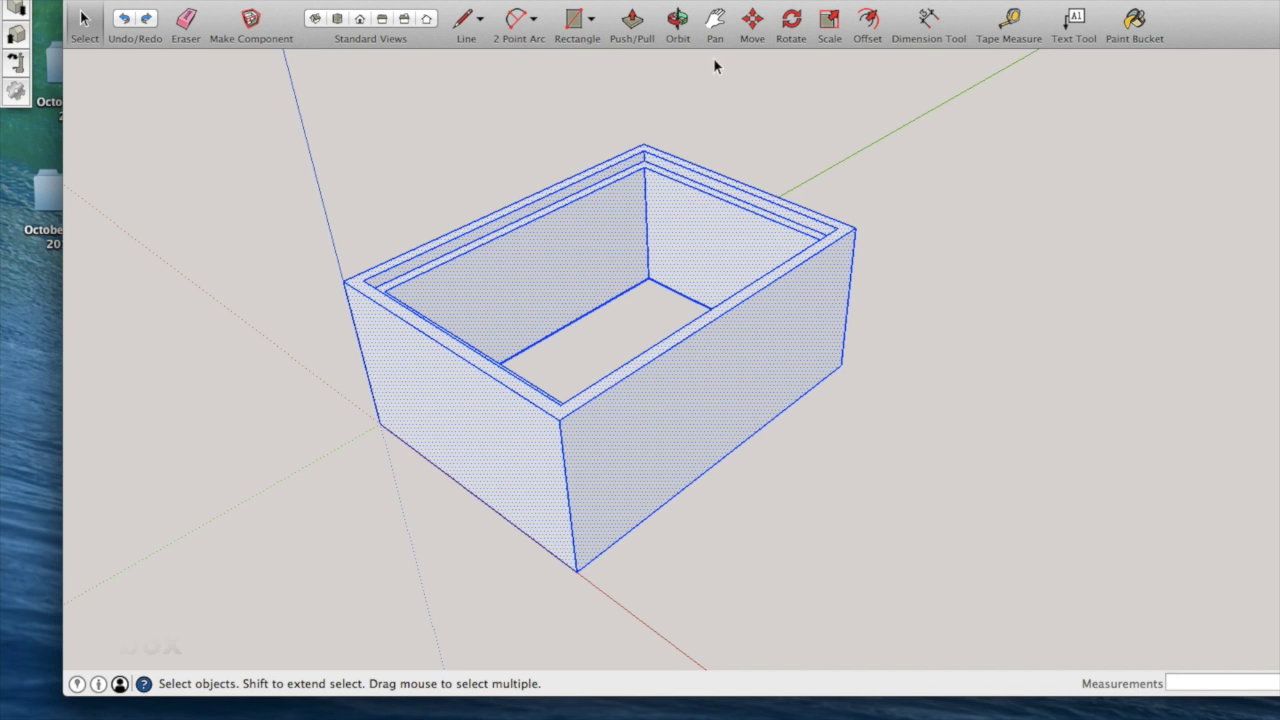
# Paint the whole box with a medium brown texture from the Wood materials library
pyautogui.click(1134, 22)
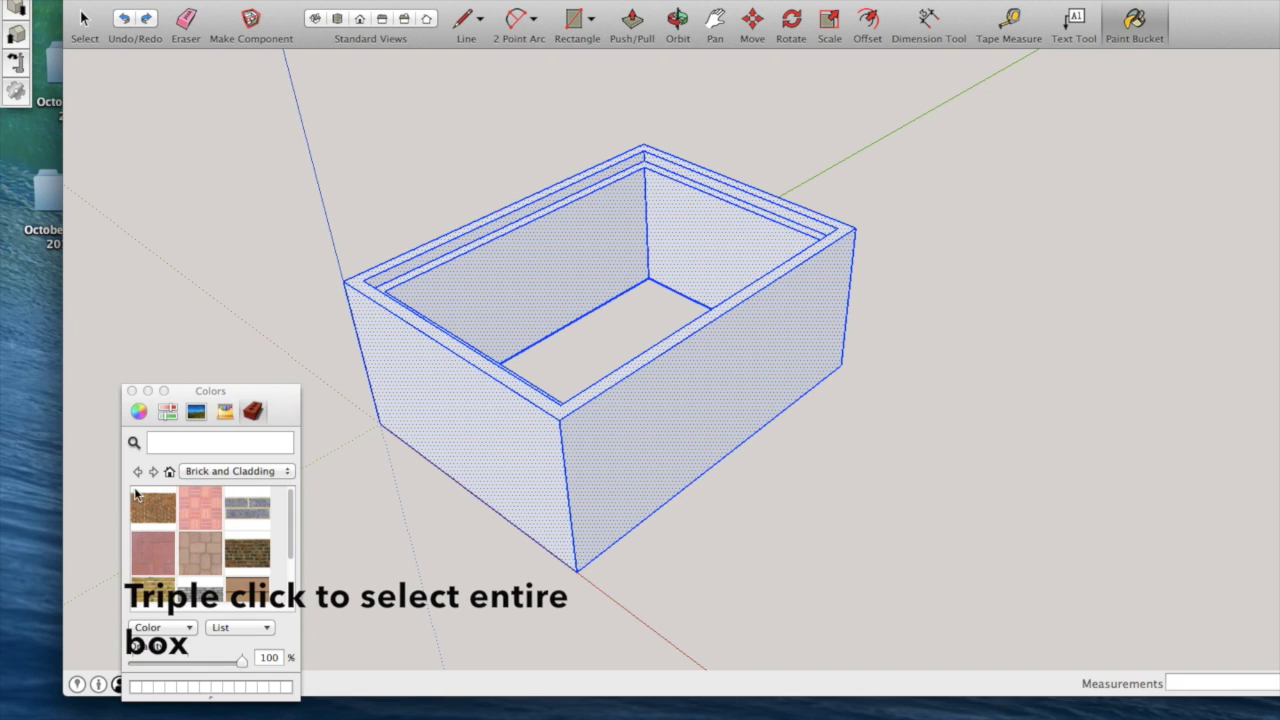
pyautogui.click(250, 471)
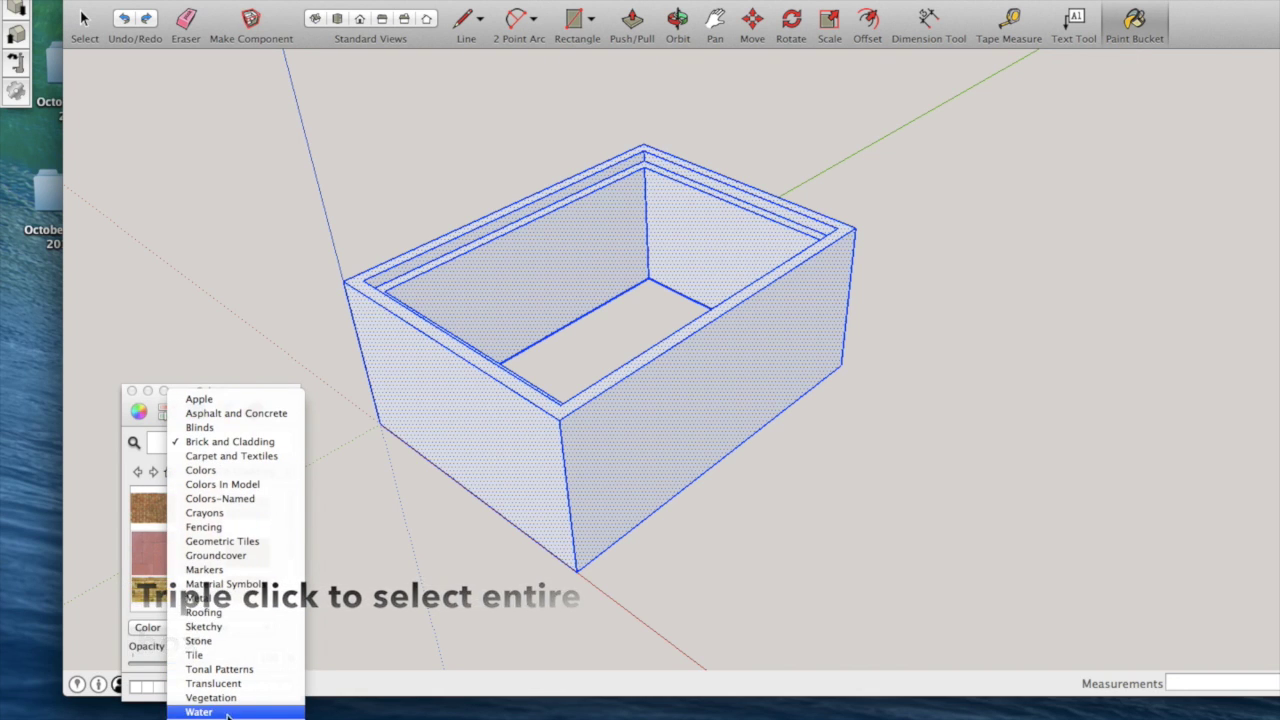
pyautogui.click(200, 711)
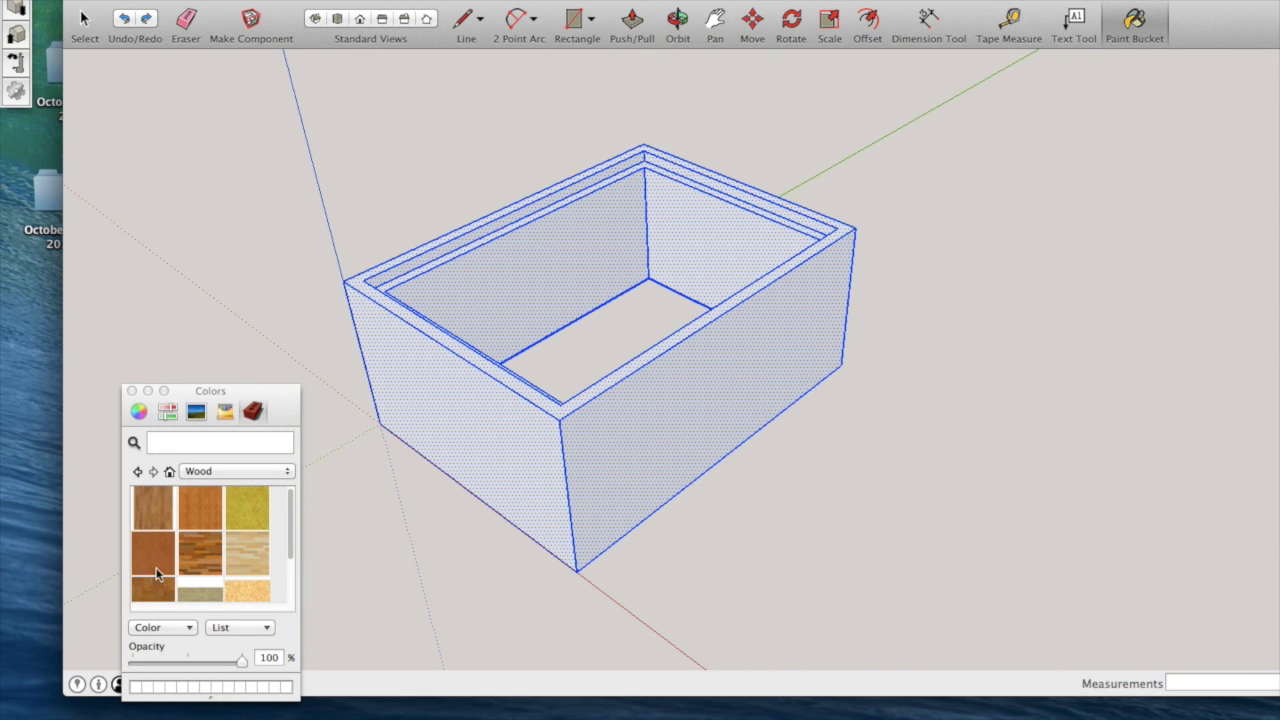
pyautogui.click(154, 555)
pyautogui.click(510, 432)
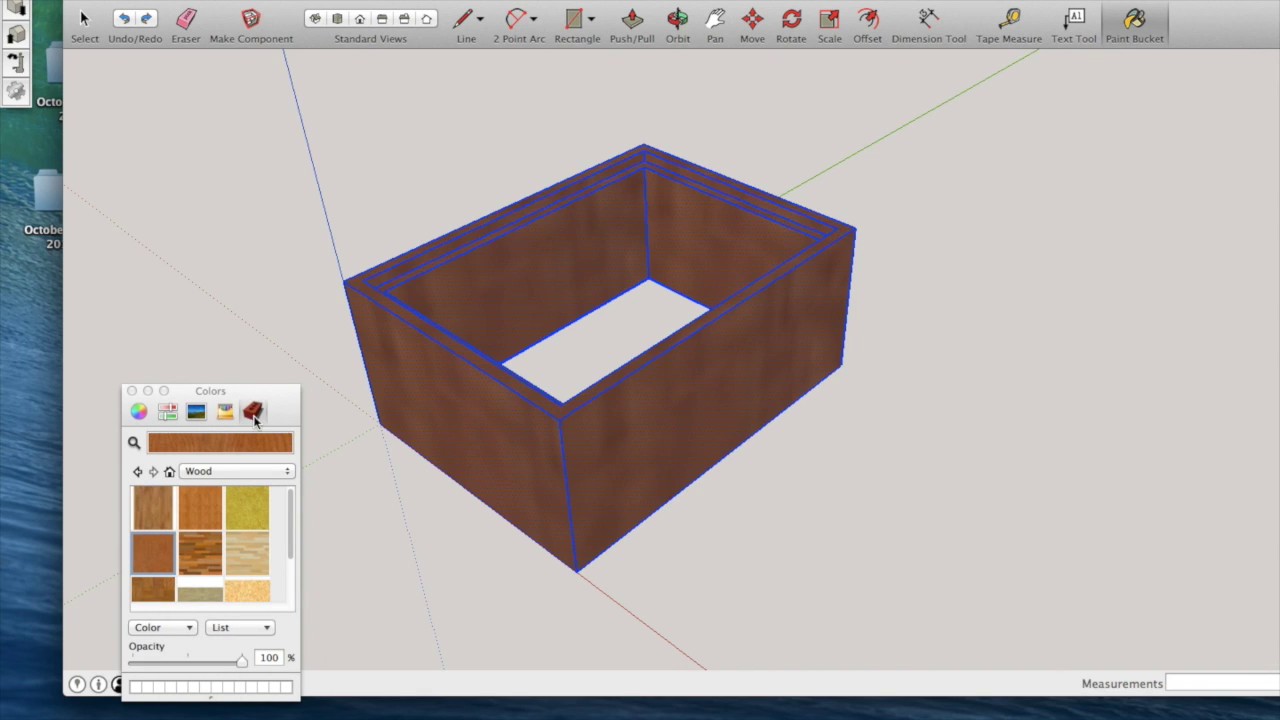
pyautogui.click(133, 391)
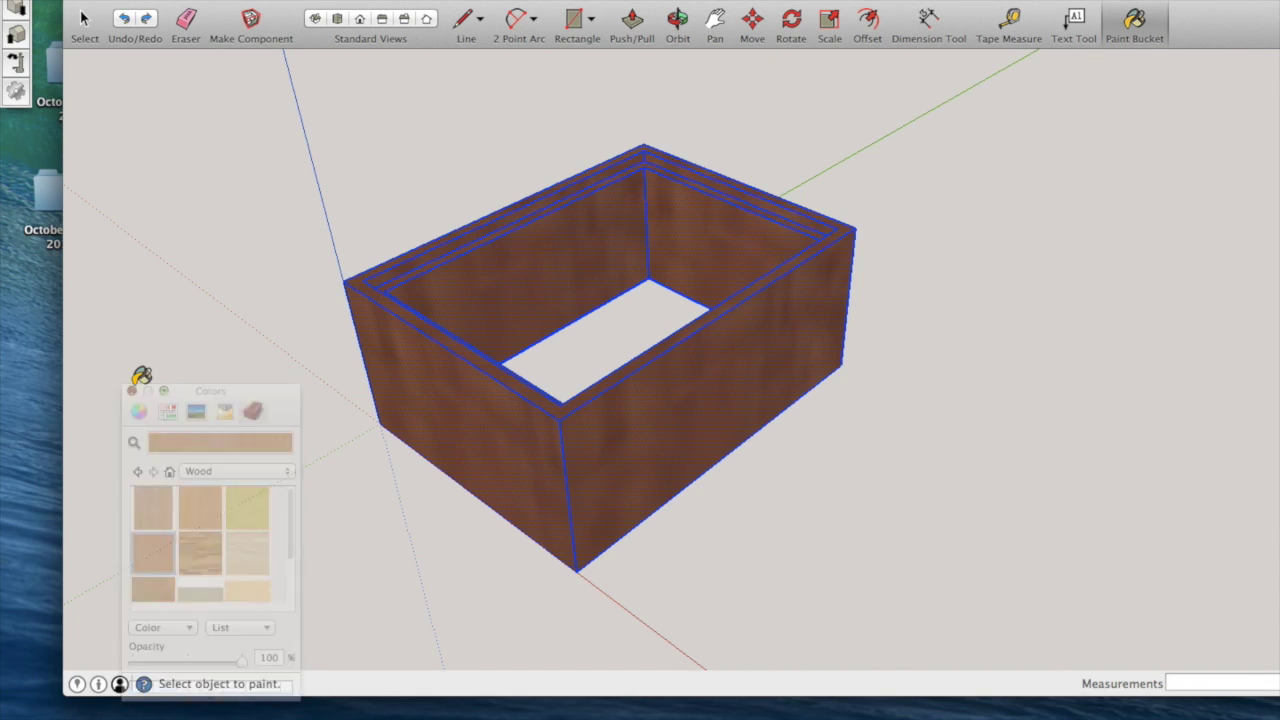
# Make the selected box a component named 'Box Walls', then clear the selection
pyautogui.click(253, 20)
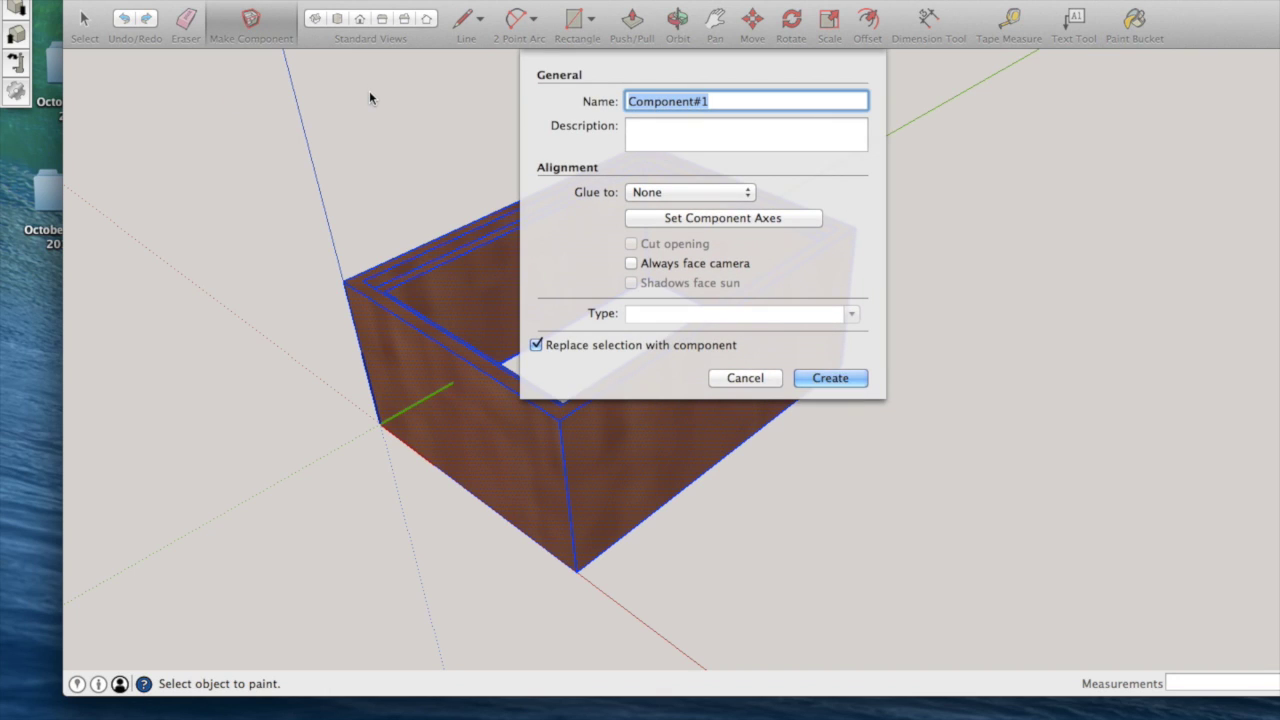
pyautogui.write('Box')
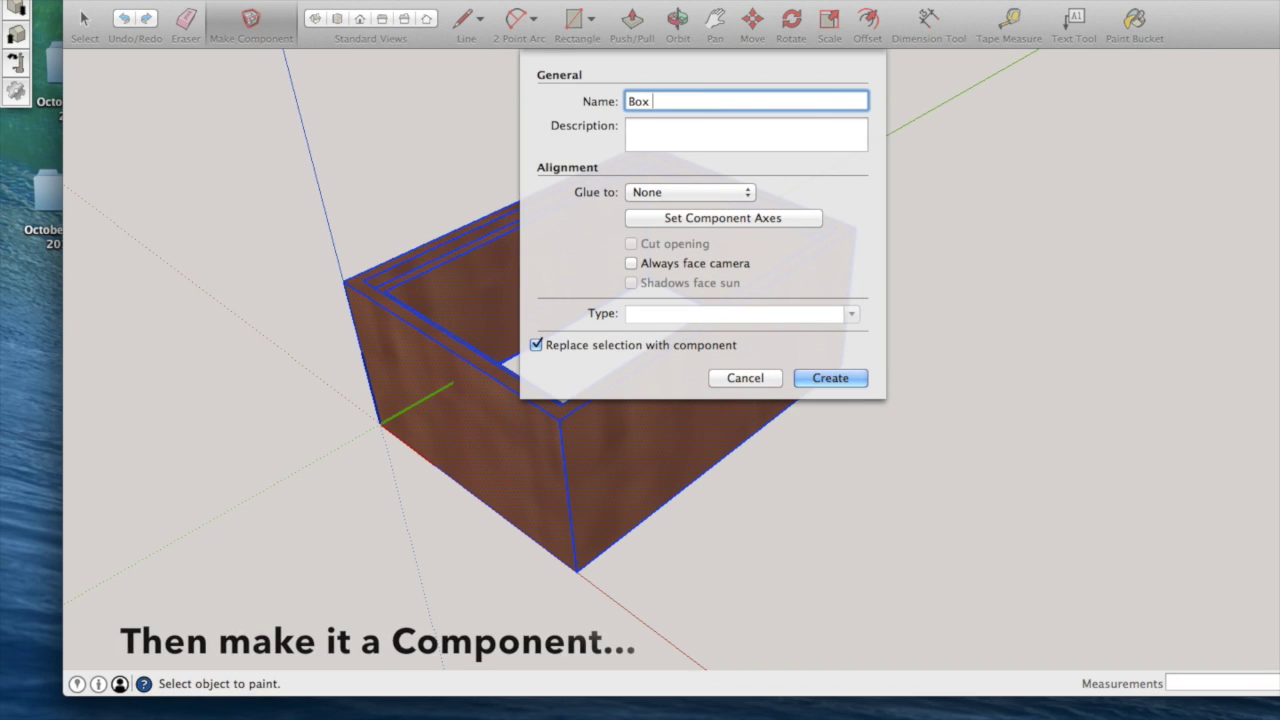
pyautogui.write(' Wa')
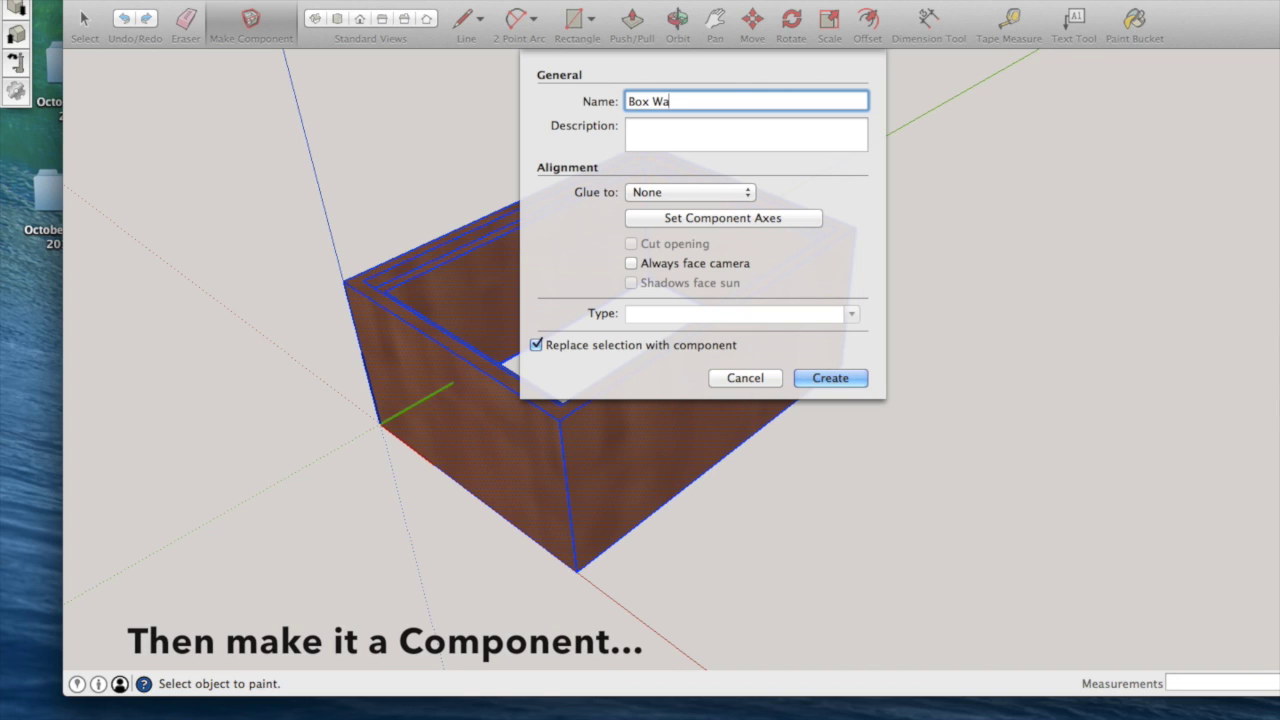
pyautogui.write('lls')
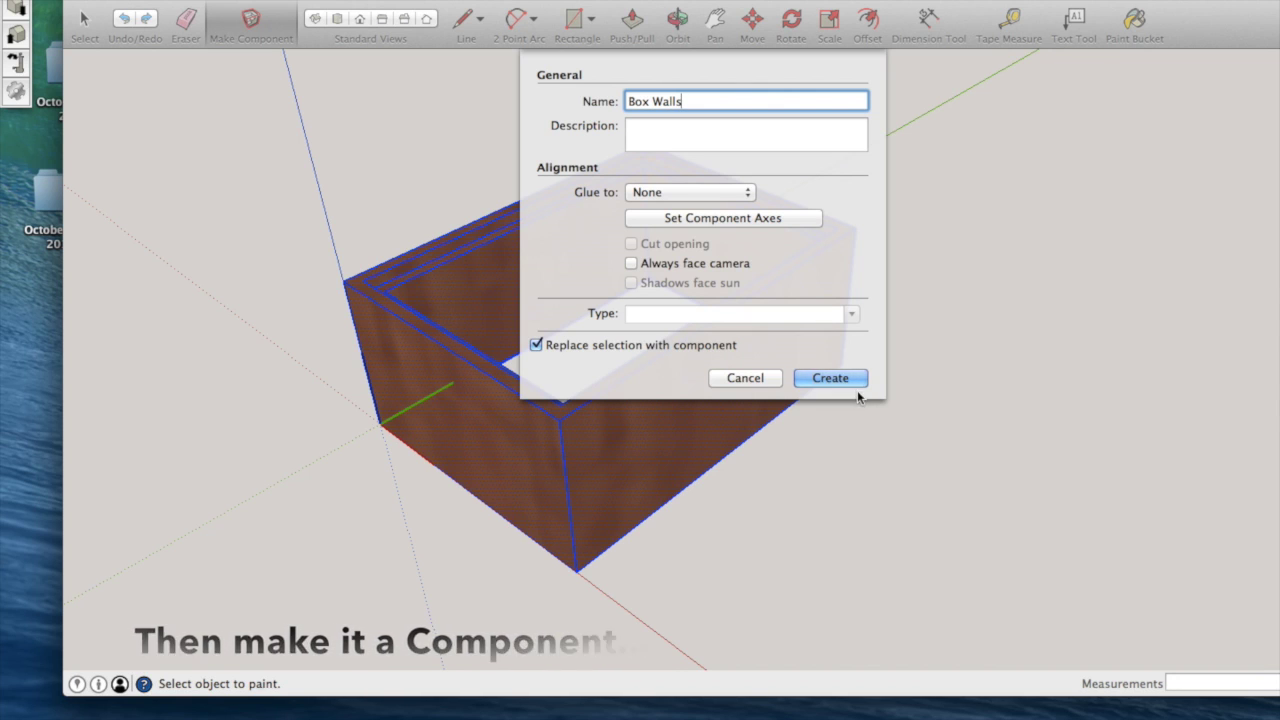
pyautogui.click(830, 378)
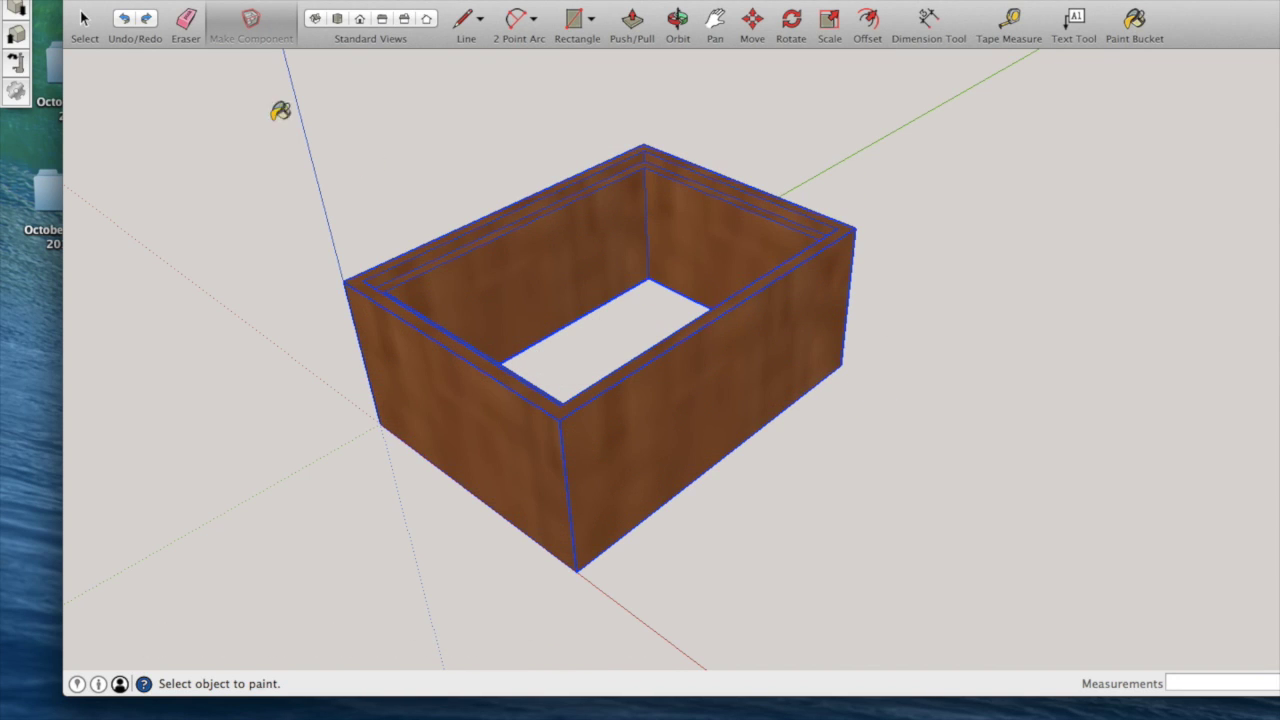
pyautogui.click(88, 22)
pyautogui.click(182, 131)
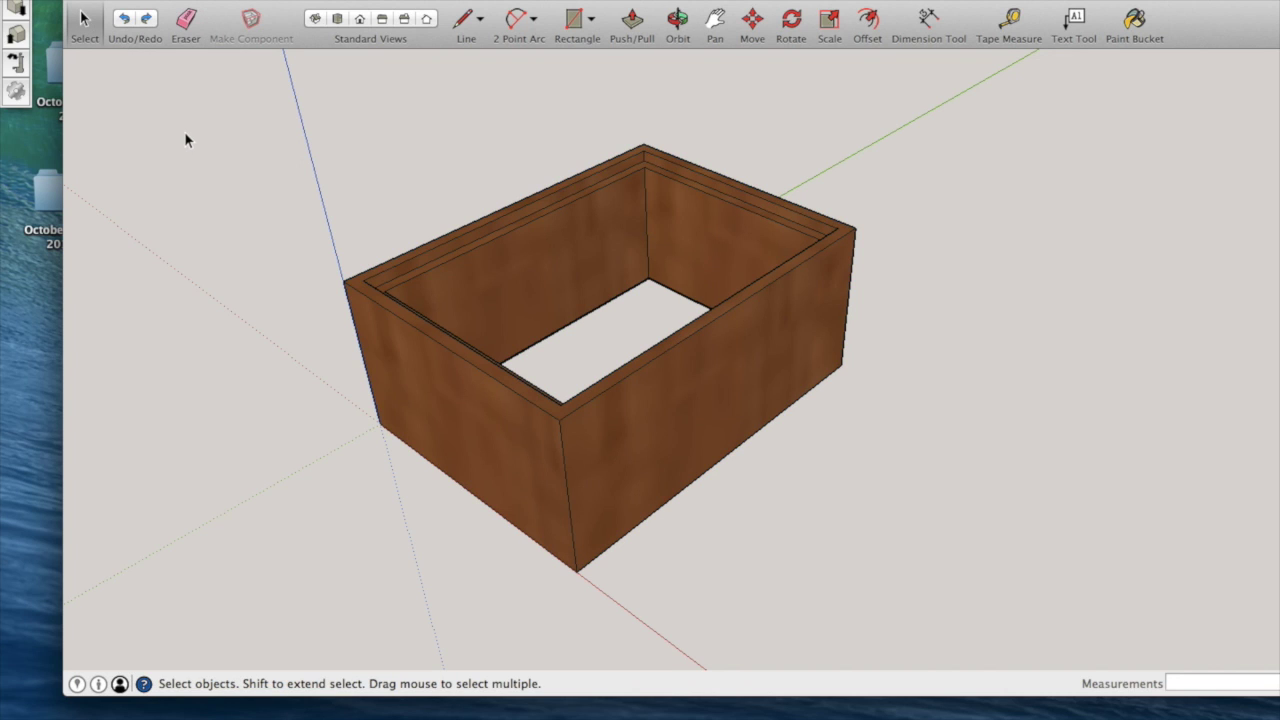
# Draw a rectangle spanning the box's opposite top corners to cover its opening
pyautogui.press('r')
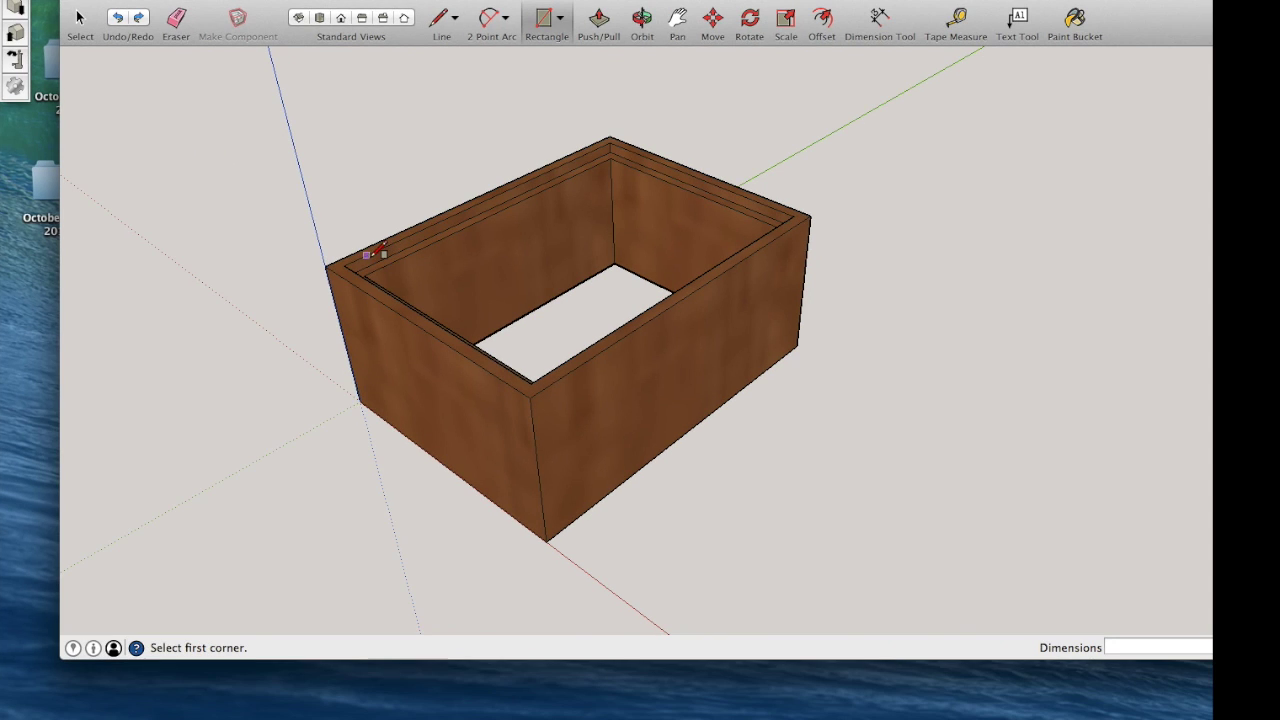
pyautogui.click(343, 265)
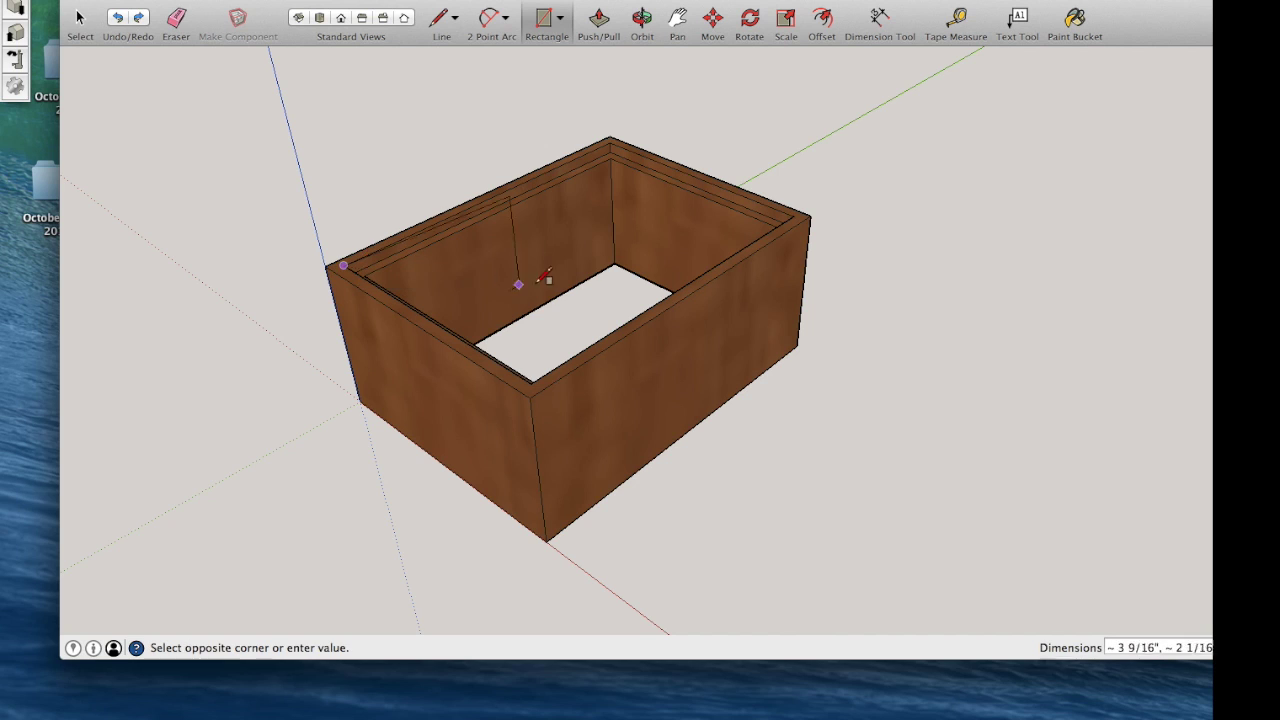
pyautogui.click(797, 214)
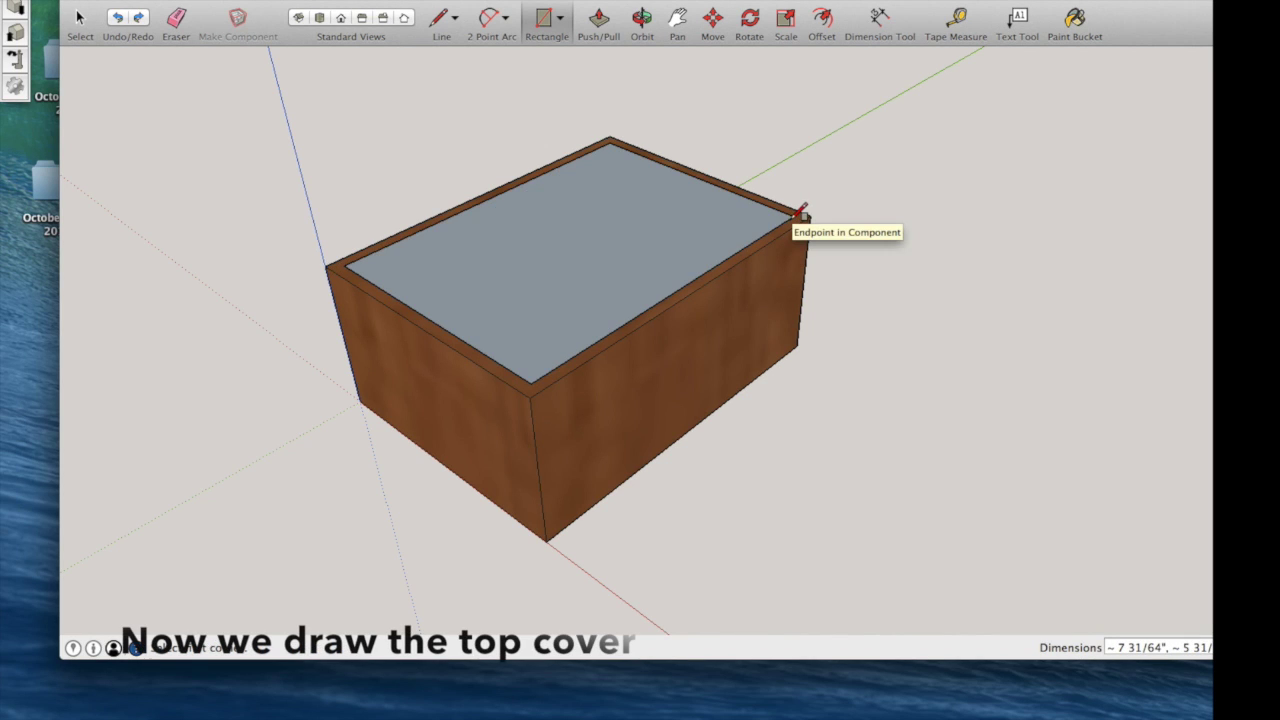
# Push/pull the cover rectangle up 1/2" into the top slab
pyautogui.click(597, 20)
pyautogui.click(606, 218)
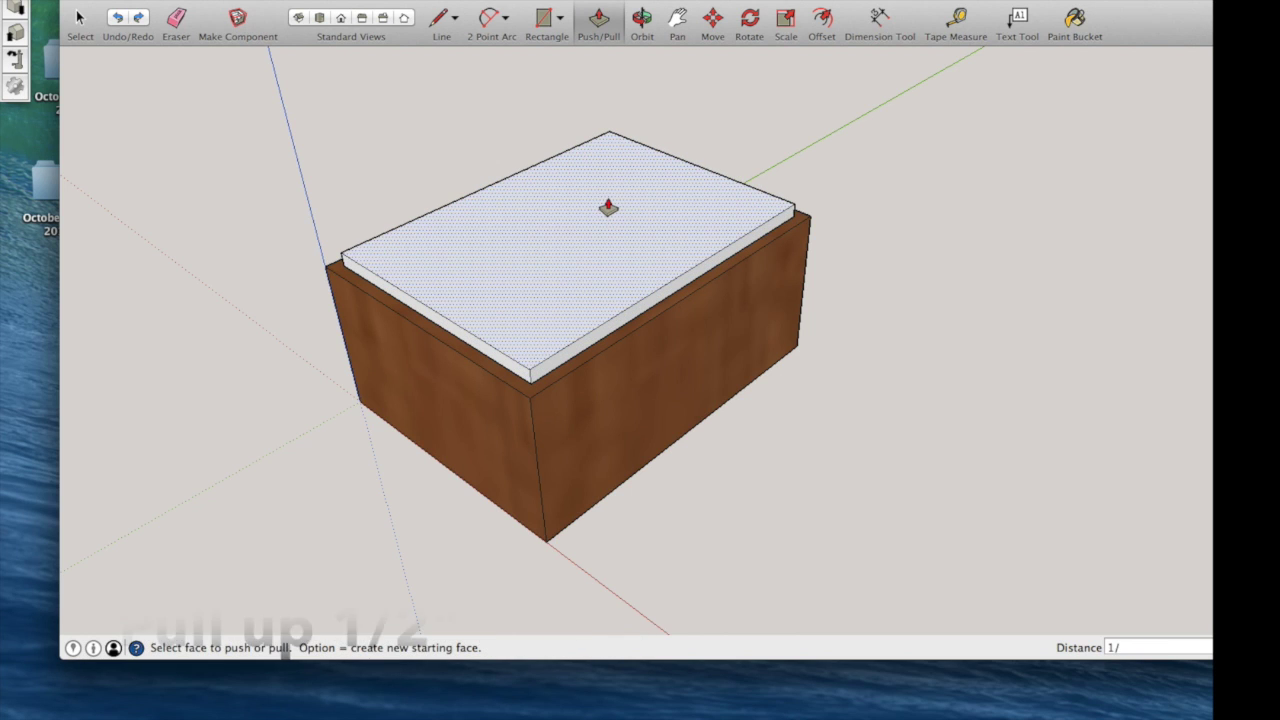
pyautogui.click(607, 207)
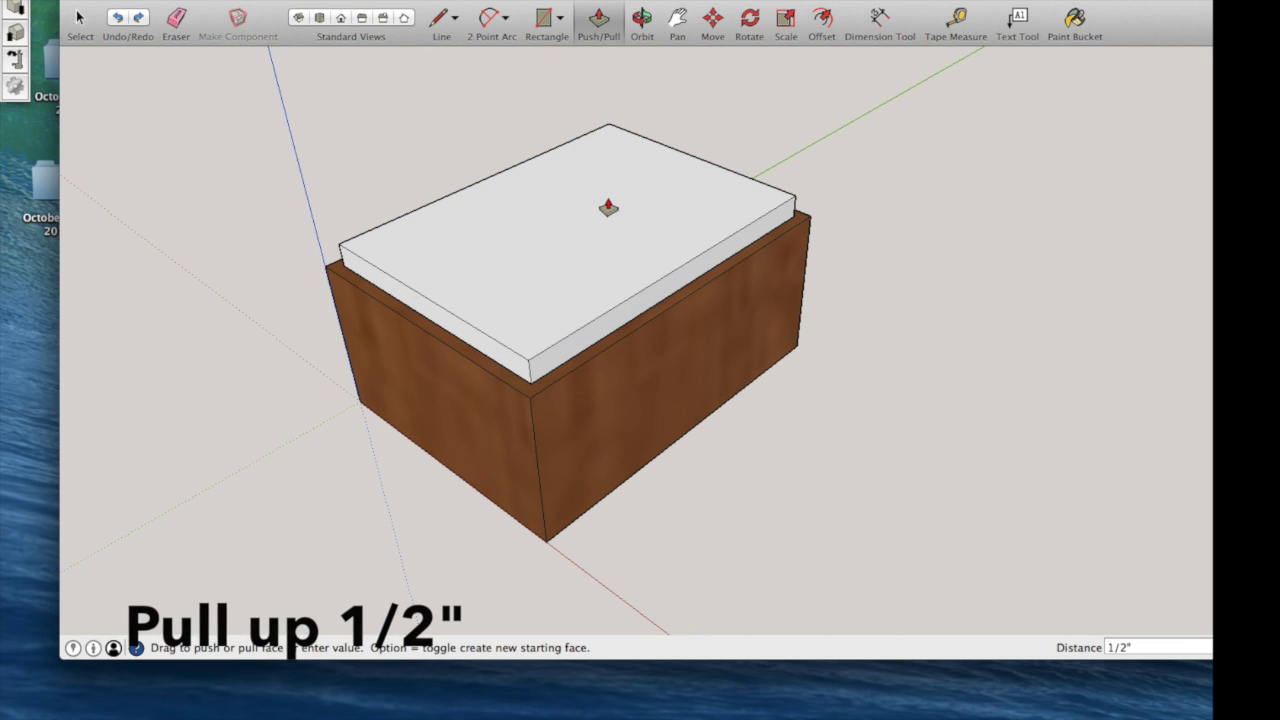
pyautogui.press('Return')
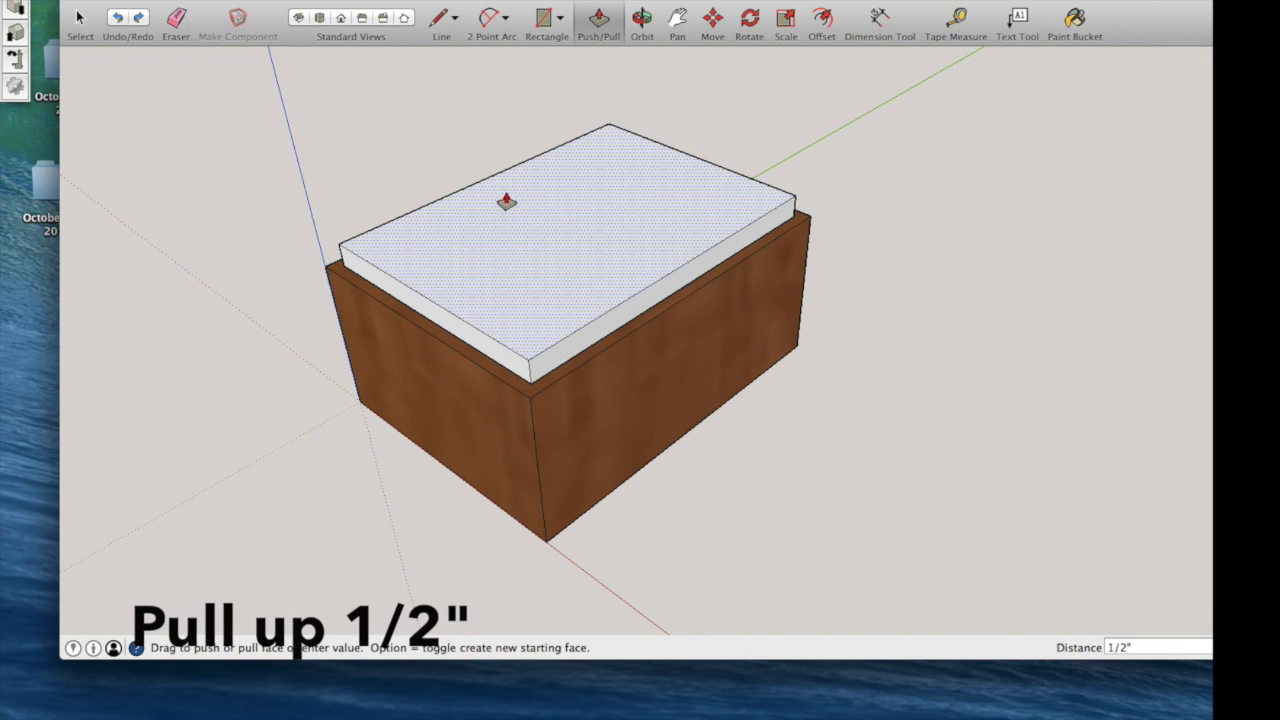
pyautogui.click(79, 18)
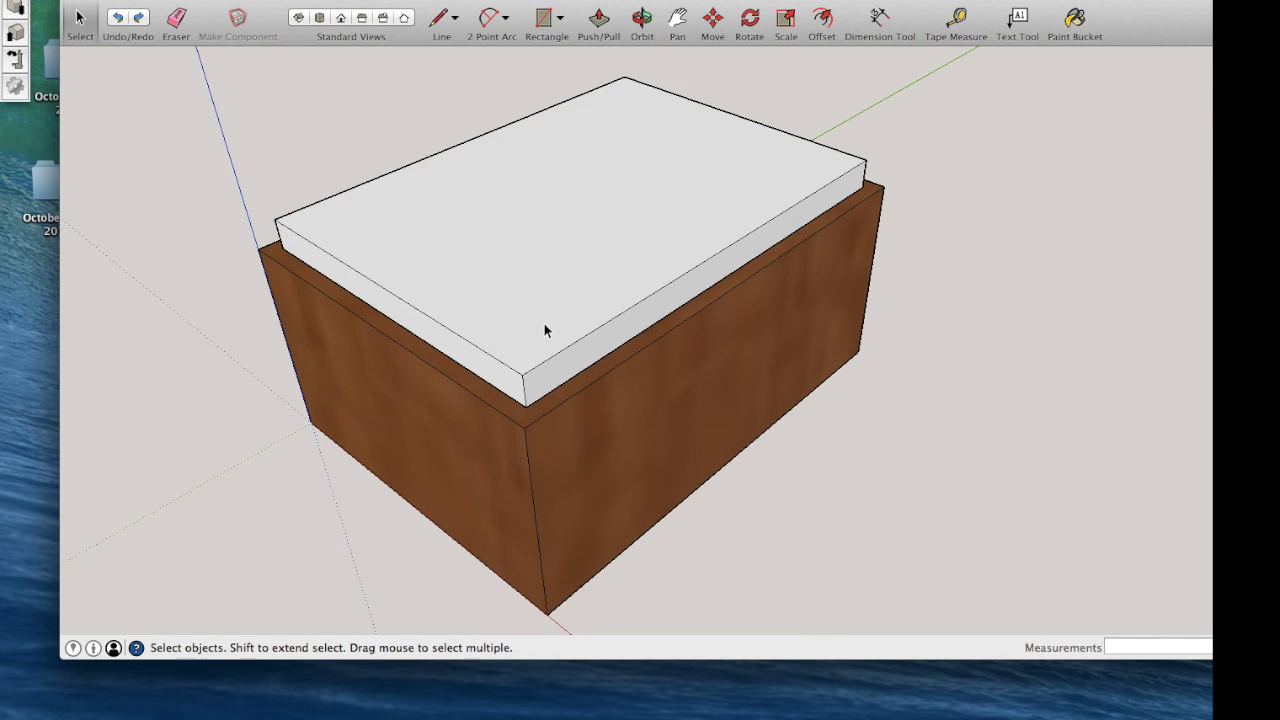
pyautogui.scroll(3, 544, 330)
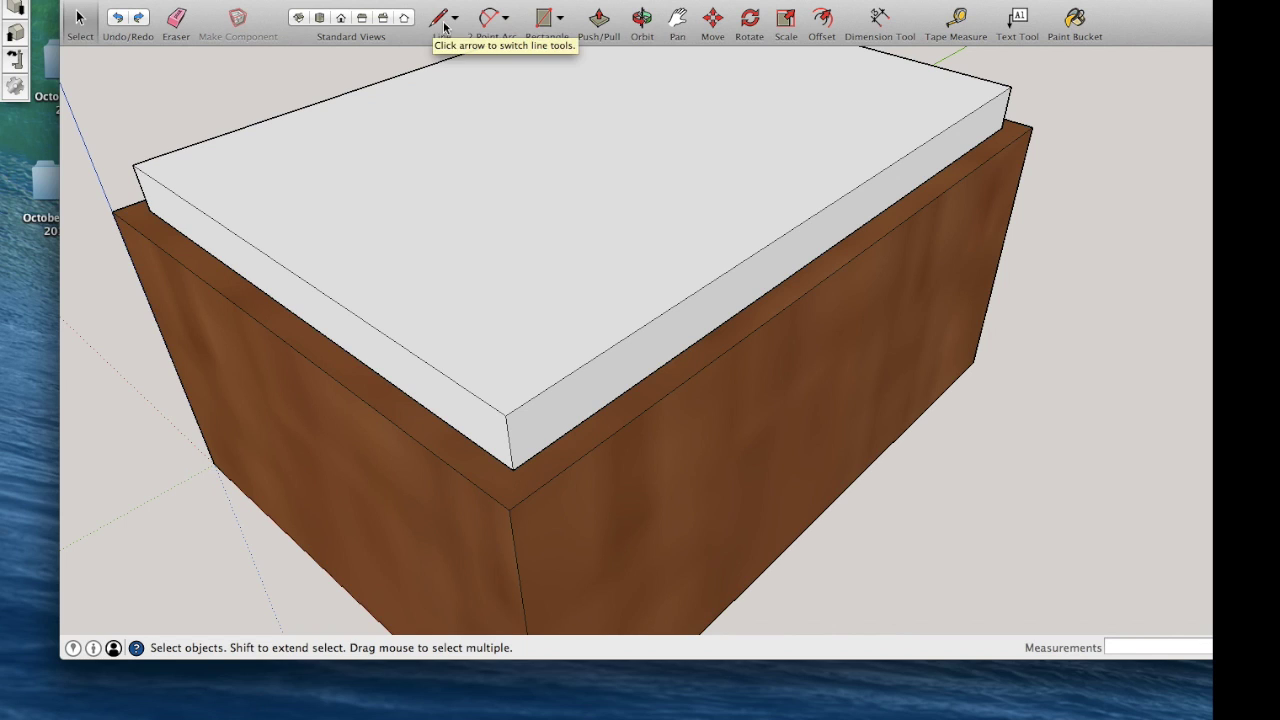
# Draw a 2 Point Arc across the cover's upper corner as the roundover profile, then select the top face
pyautogui.click(487, 22)
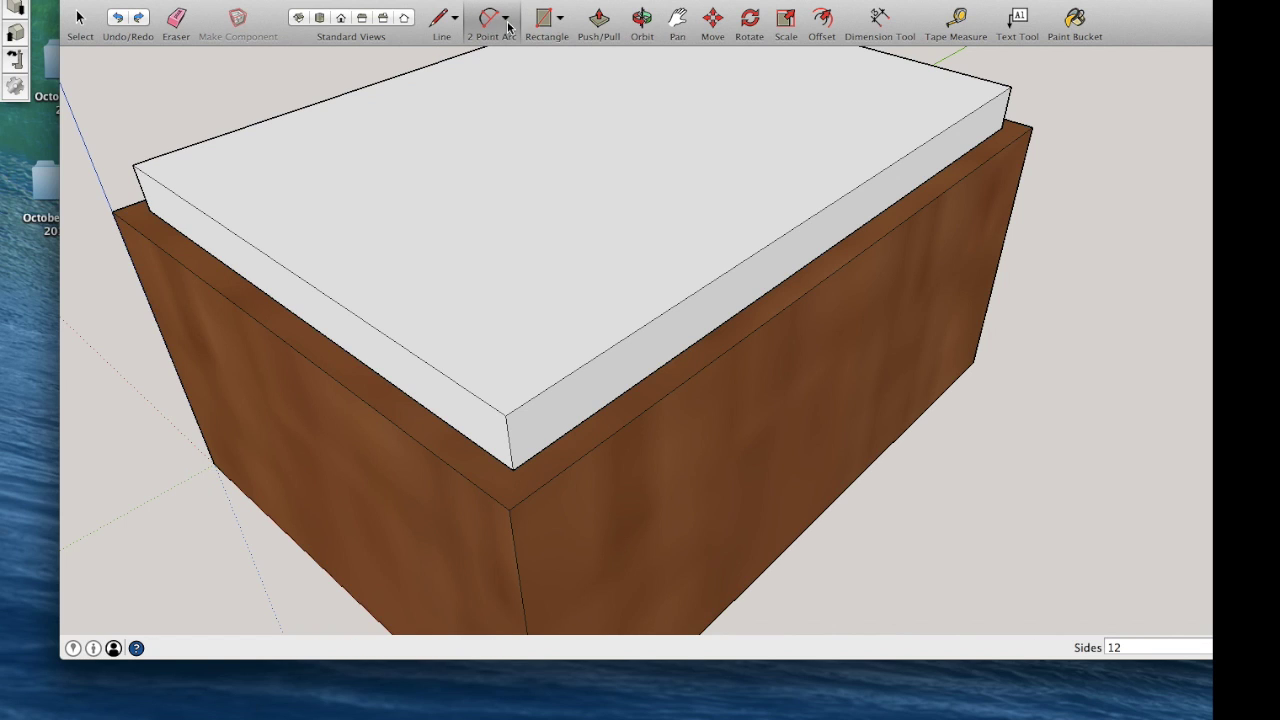
pyautogui.click(507, 22)
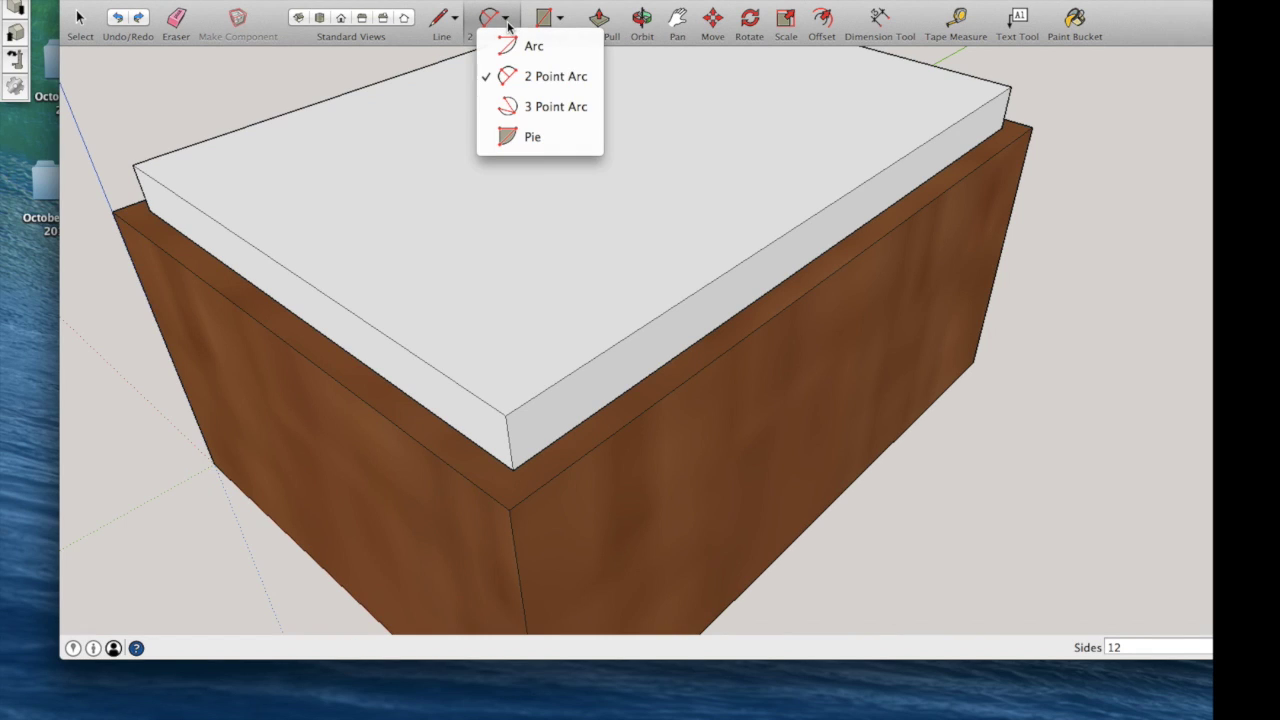
pyautogui.click(522, 76)
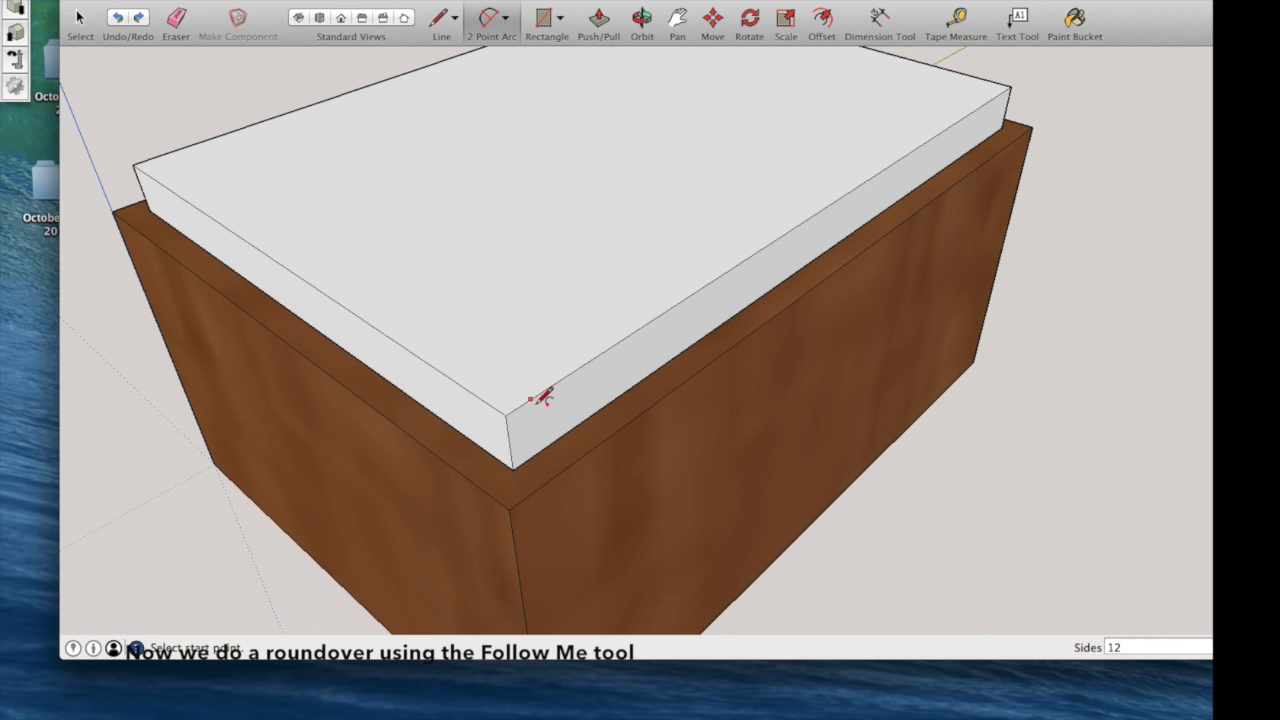
pyautogui.click(537, 396)
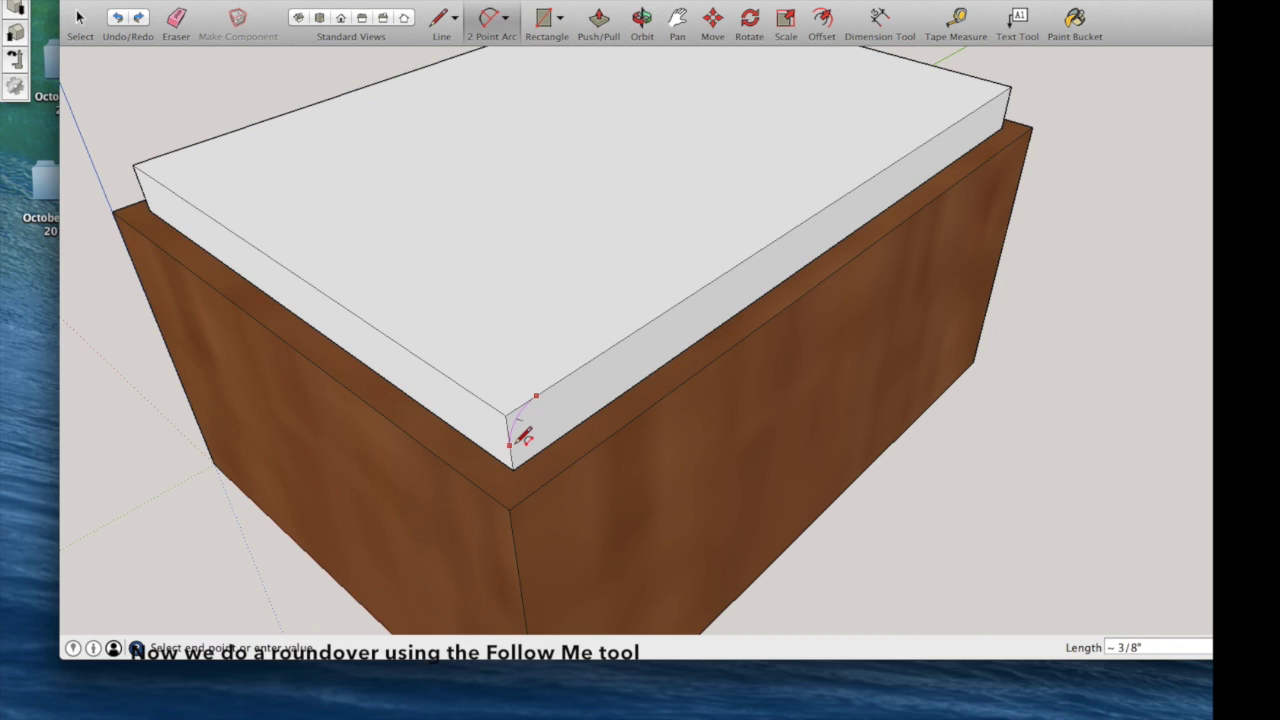
pyautogui.click(511, 445)
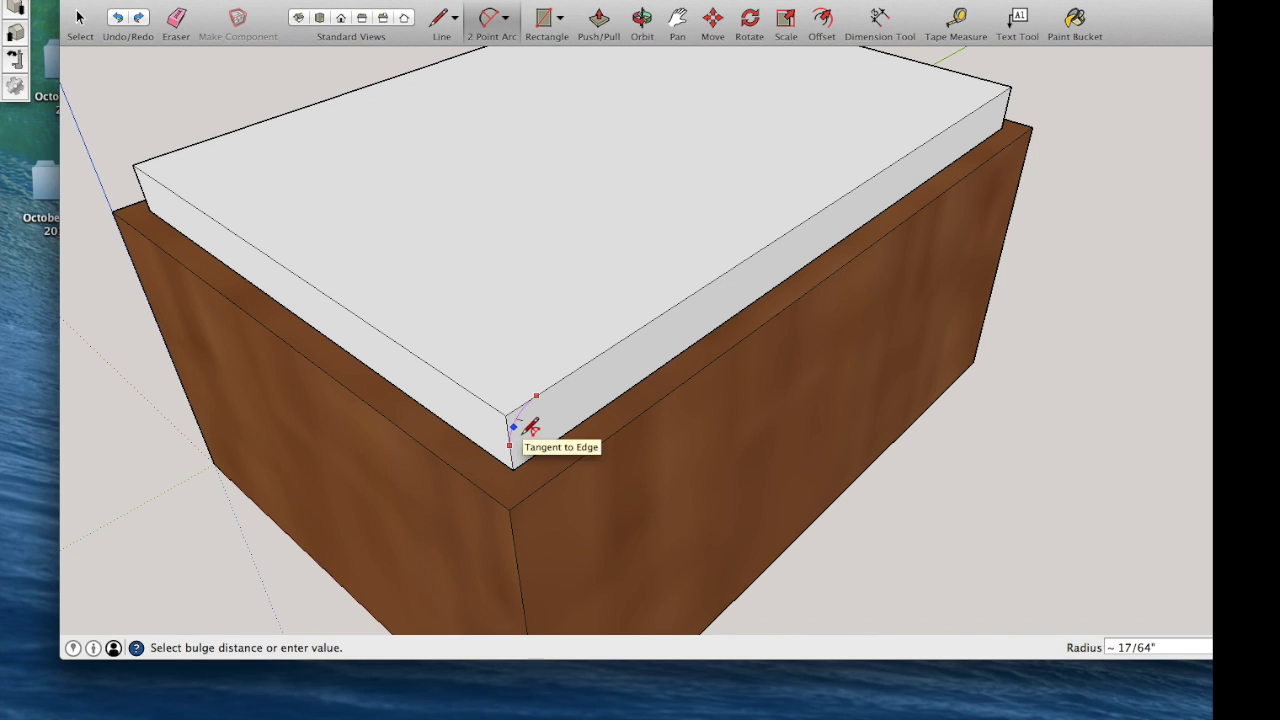
pyautogui.scroll(1, 532, 428)
pyautogui.scroll(1, 532, 428)
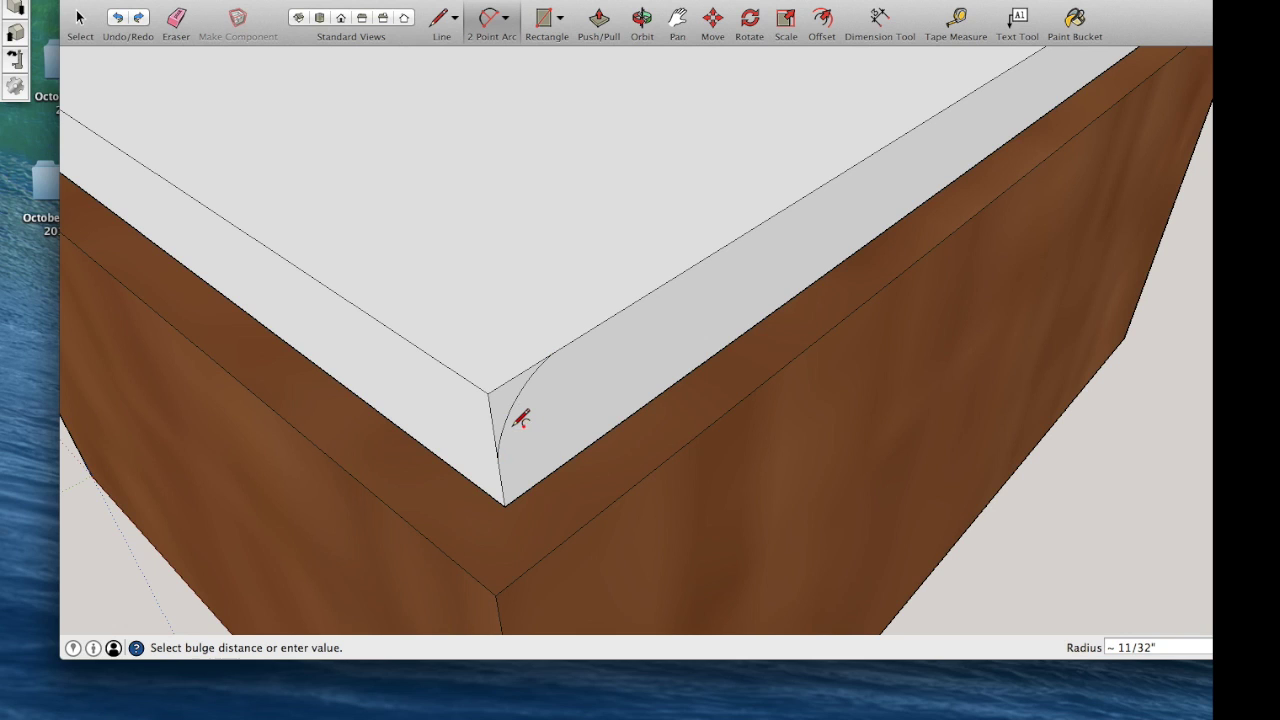
pyautogui.click(521, 419)
pyautogui.click(80, 17)
pyautogui.click(378, 194)
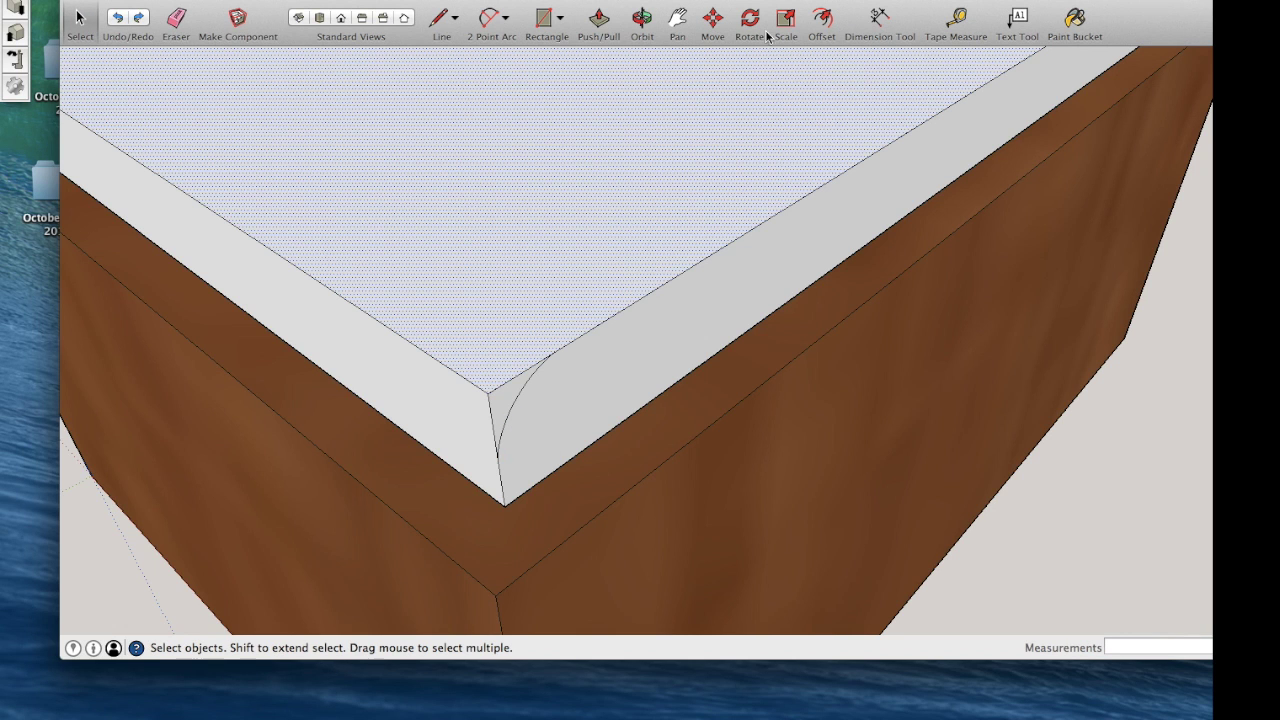
# Show the Large Tool Set palette
pyautogui.rightClick(185, 20)
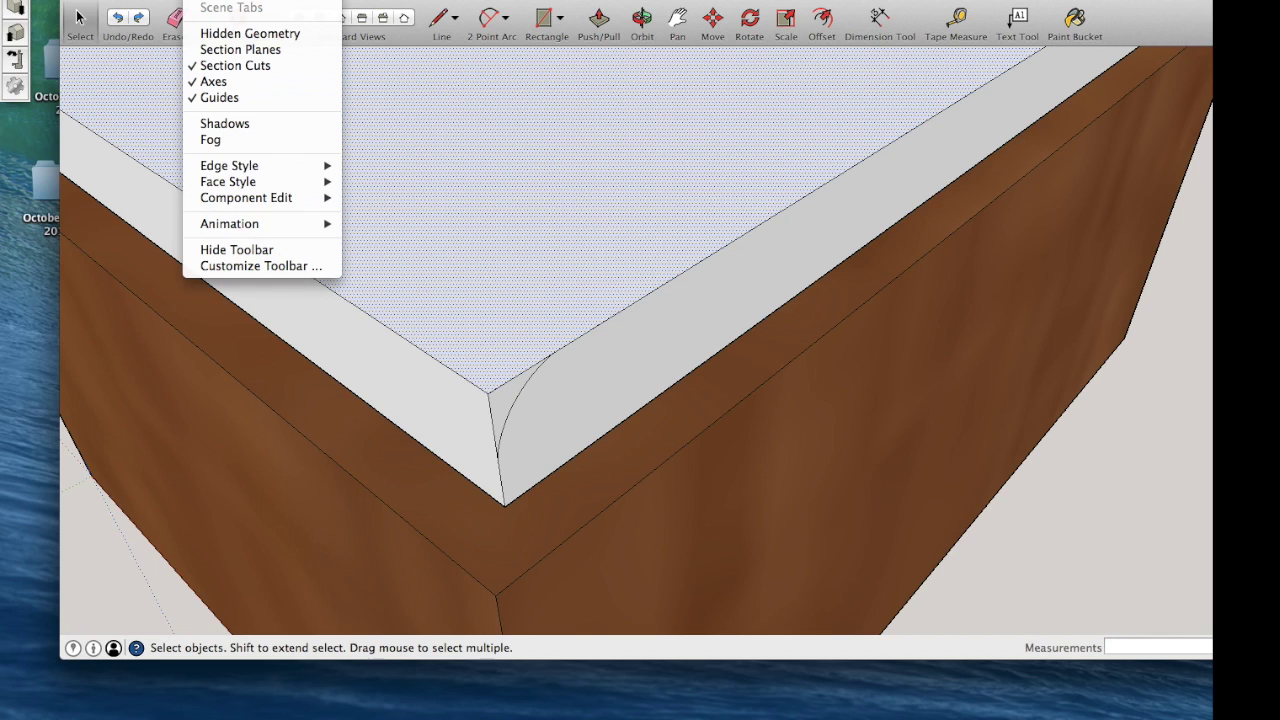
pyautogui.moveTo(250, 3)
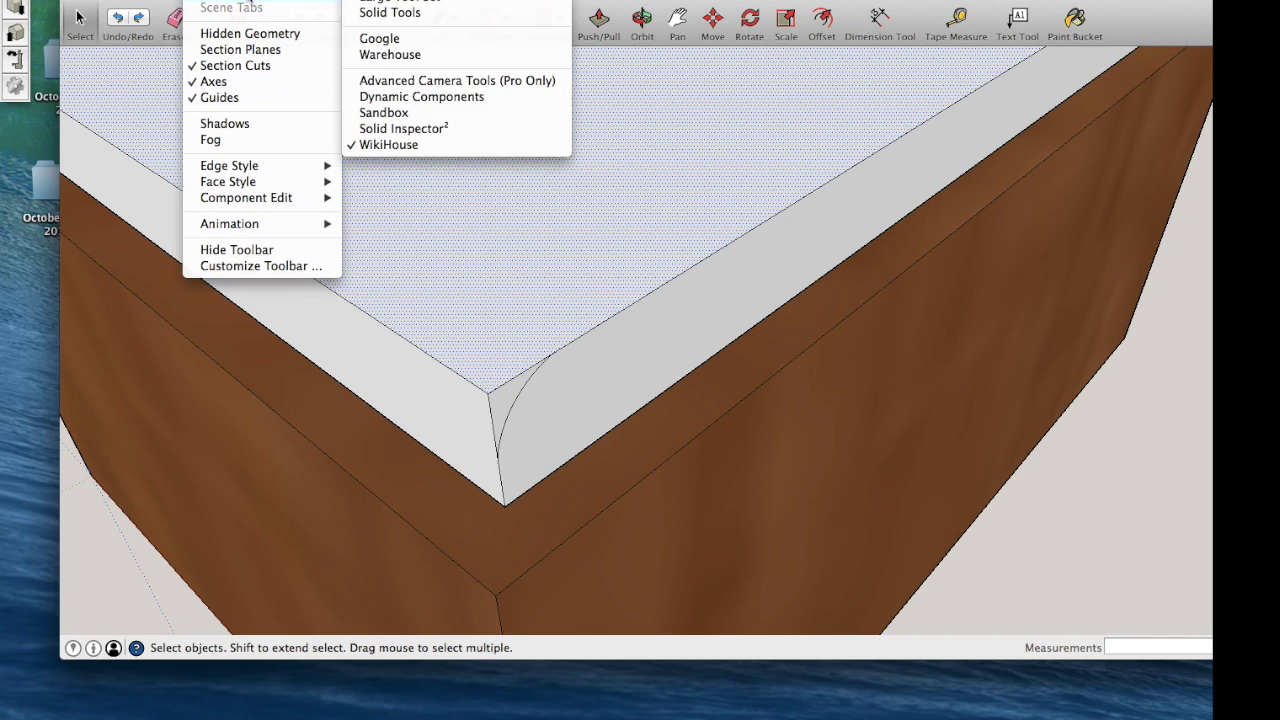
pyautogui.click(378, 3)
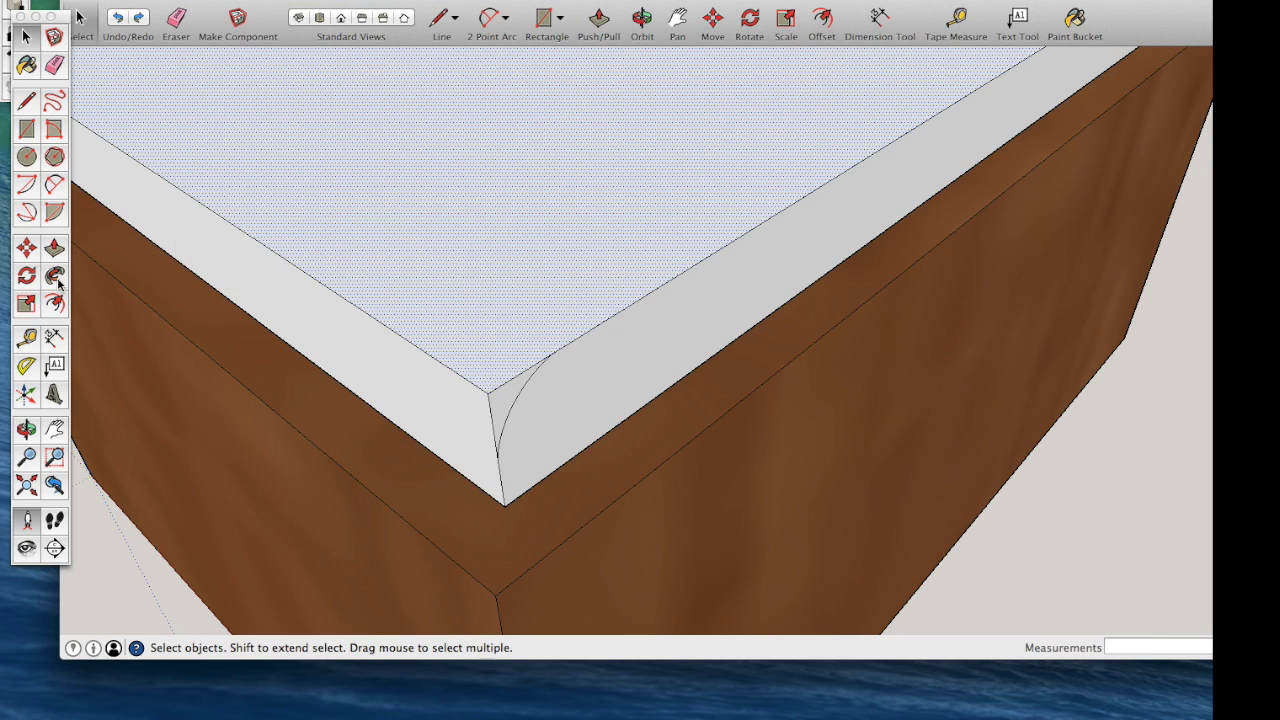
# Sweep the arc profile around the top face edge with Follow Me to round over the cover
pyautogui.press('p')
pyautogui.moveTo(508, 409); pyautogui.dragTo(503, 410)
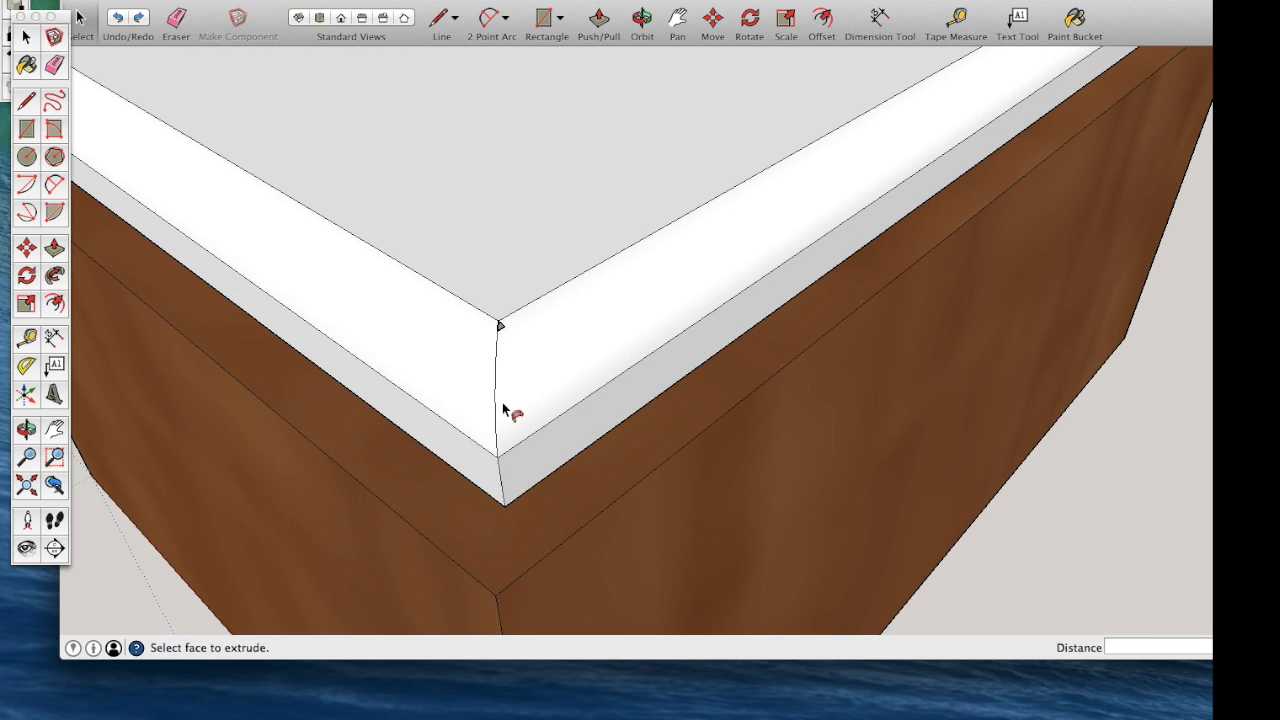
pyautogui.scroll(-5, 505, 412)
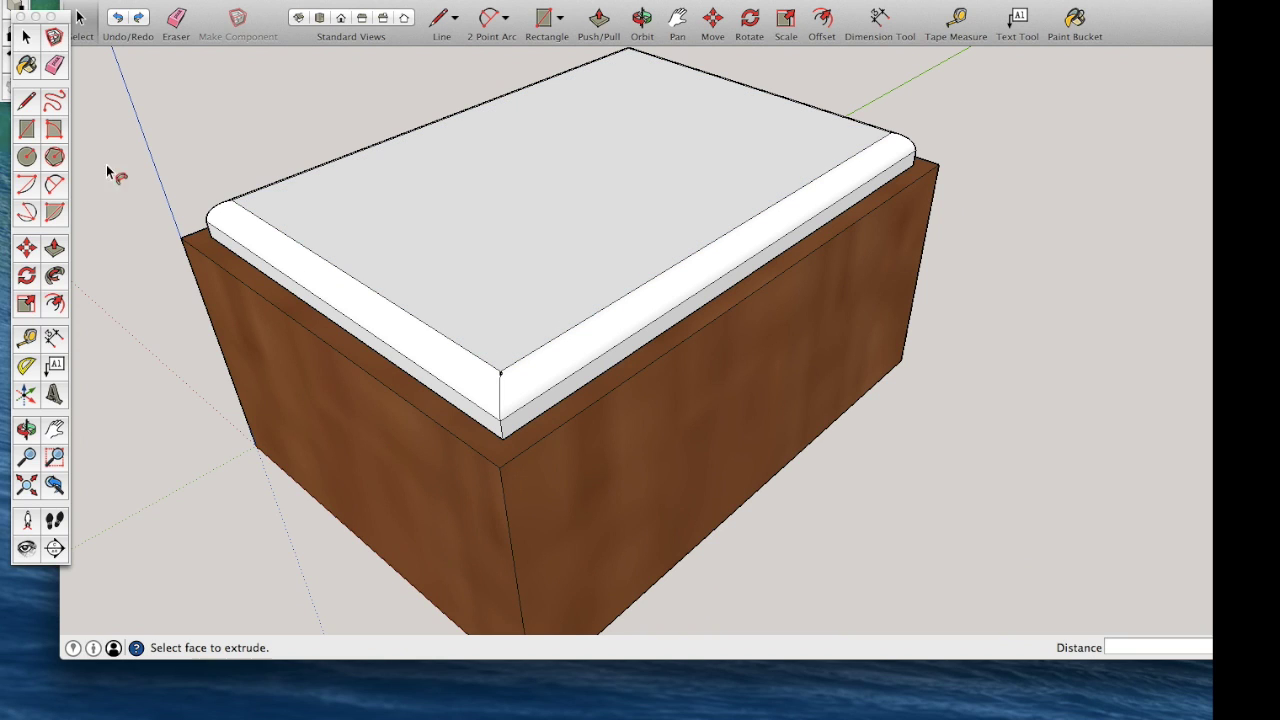
pyautogui.press('space')
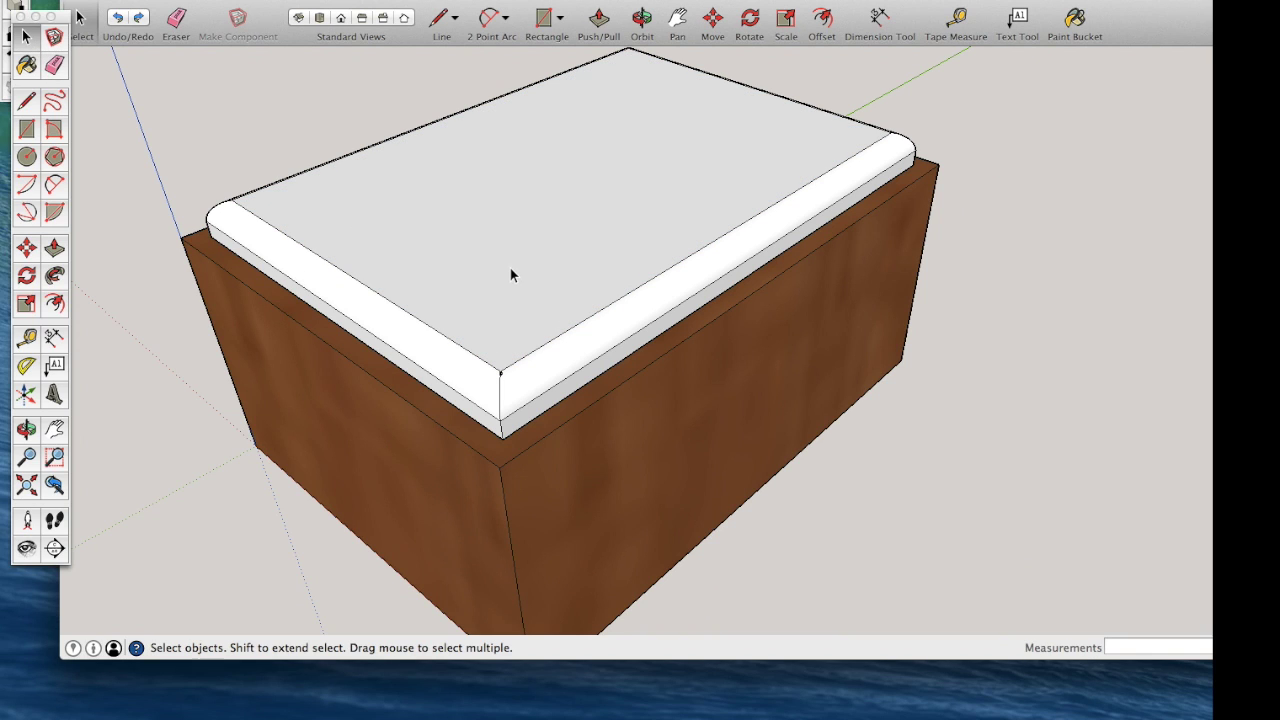
pyautogui.tripleClick(509, 273)
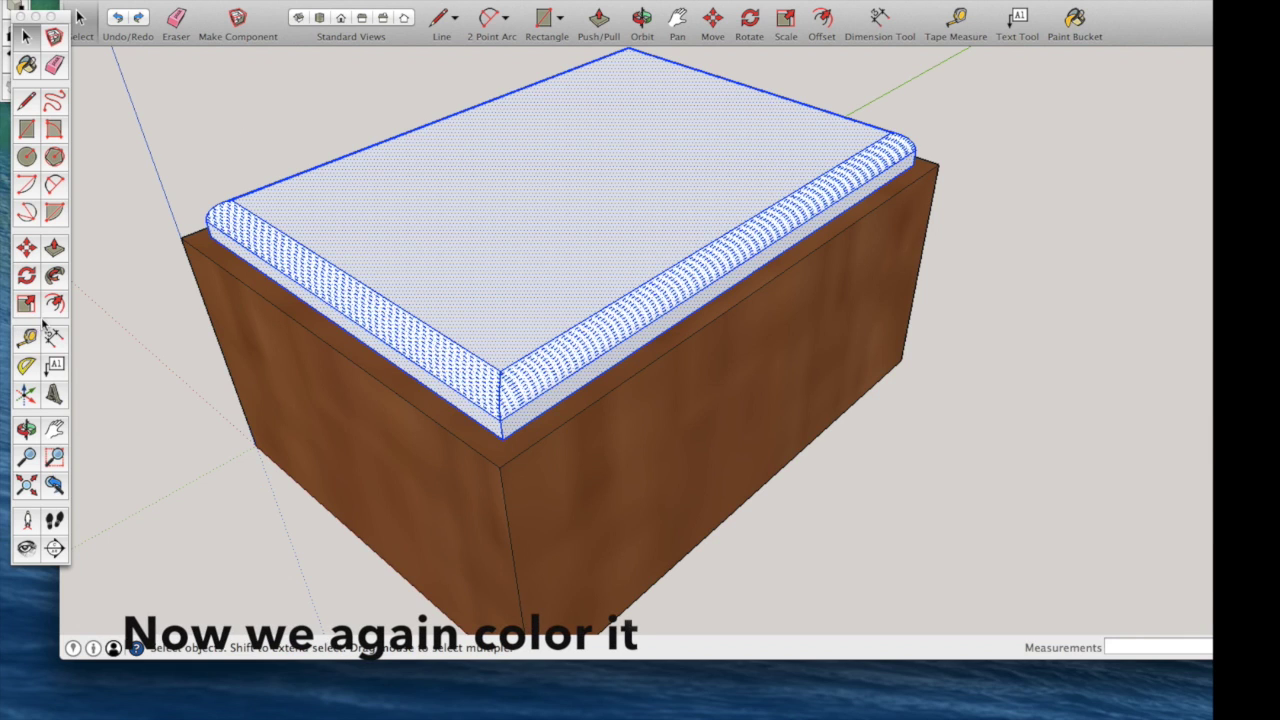
# Paint the top cover with a light wood material
pyautogui.click(26, 64)
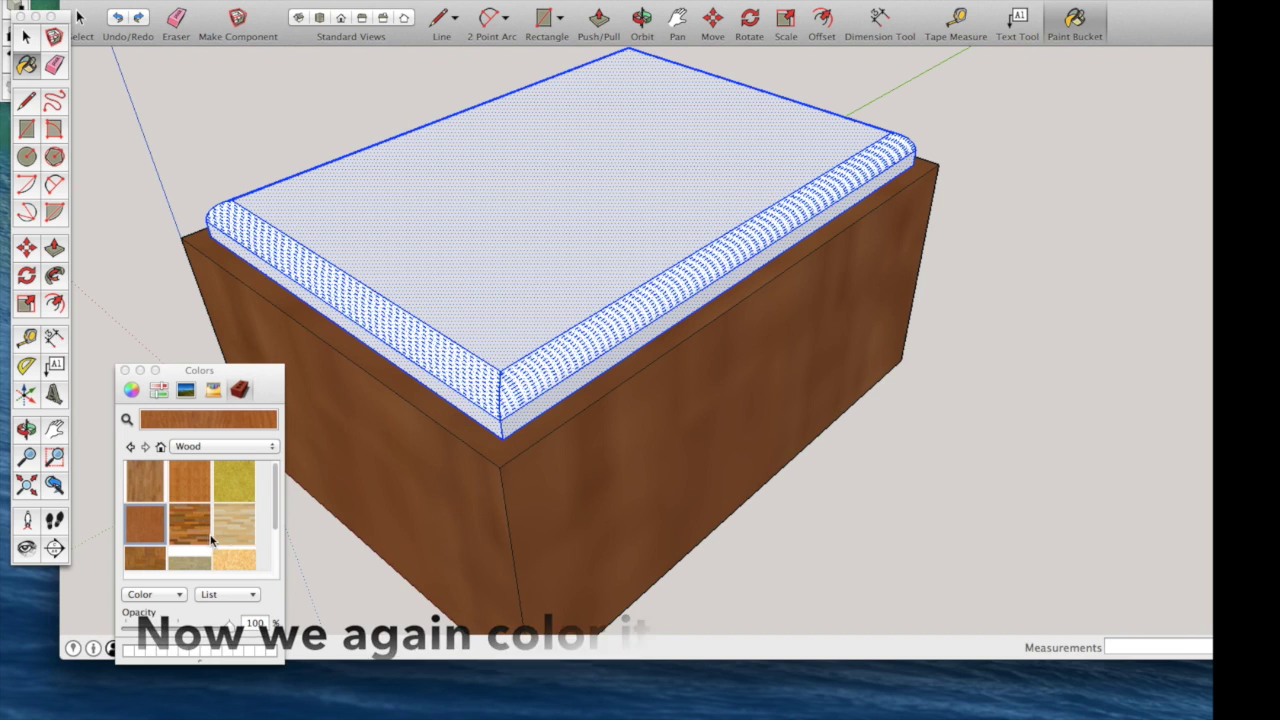
pyautogui.click(227, 529)
pyautogui.click(514, 273)
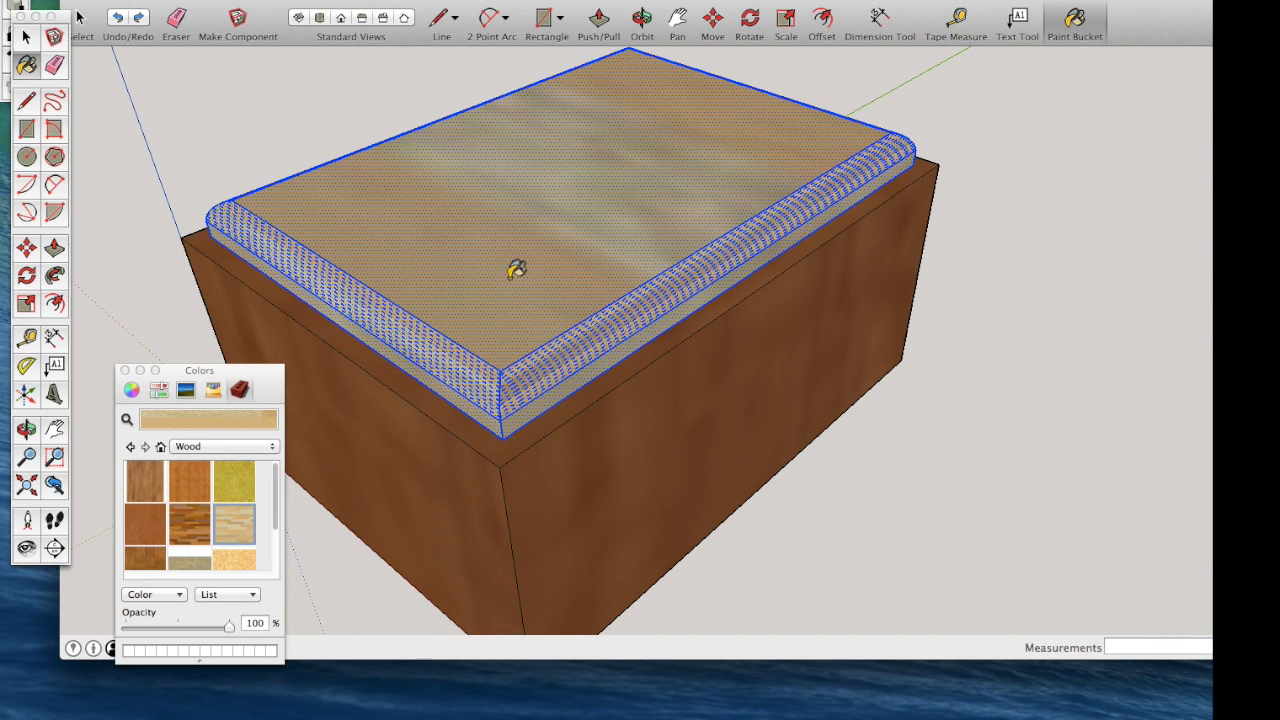
pyautogui.click(125, 371)
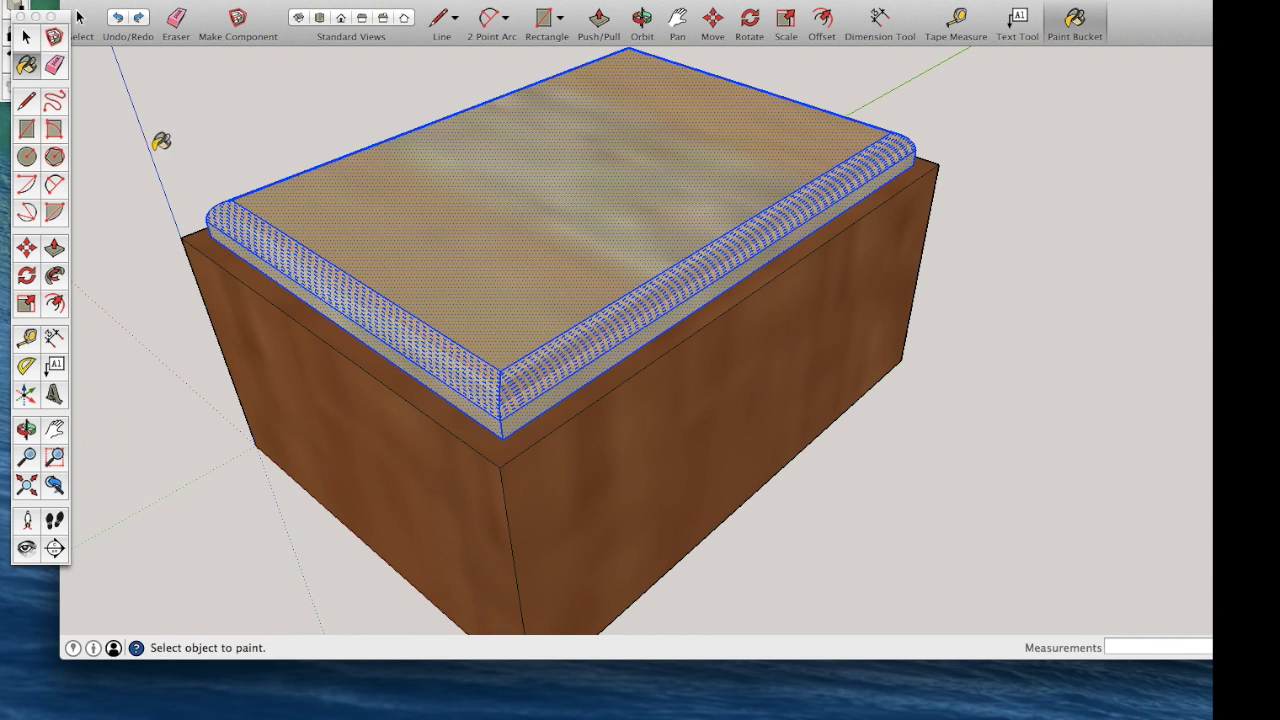
# Make the top cover a component named 'Top Cover'
pyautogui.click(165, 0)
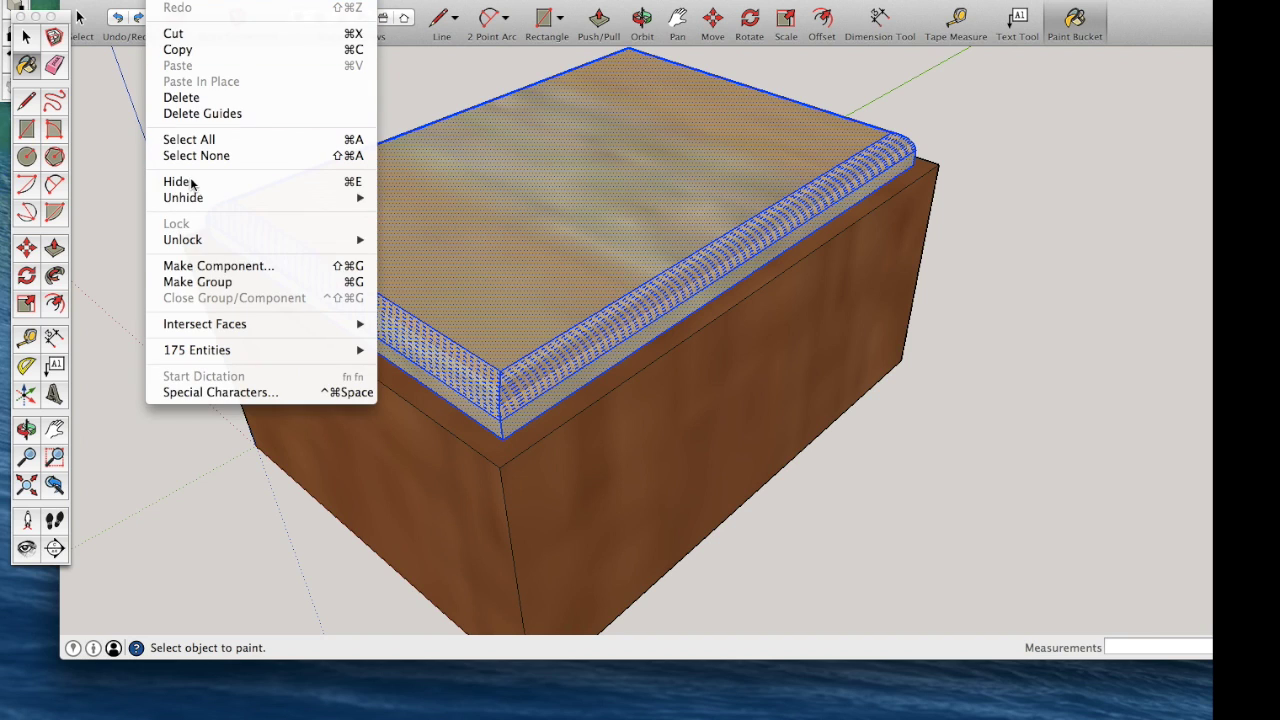
pyautogui.click(214, 267)
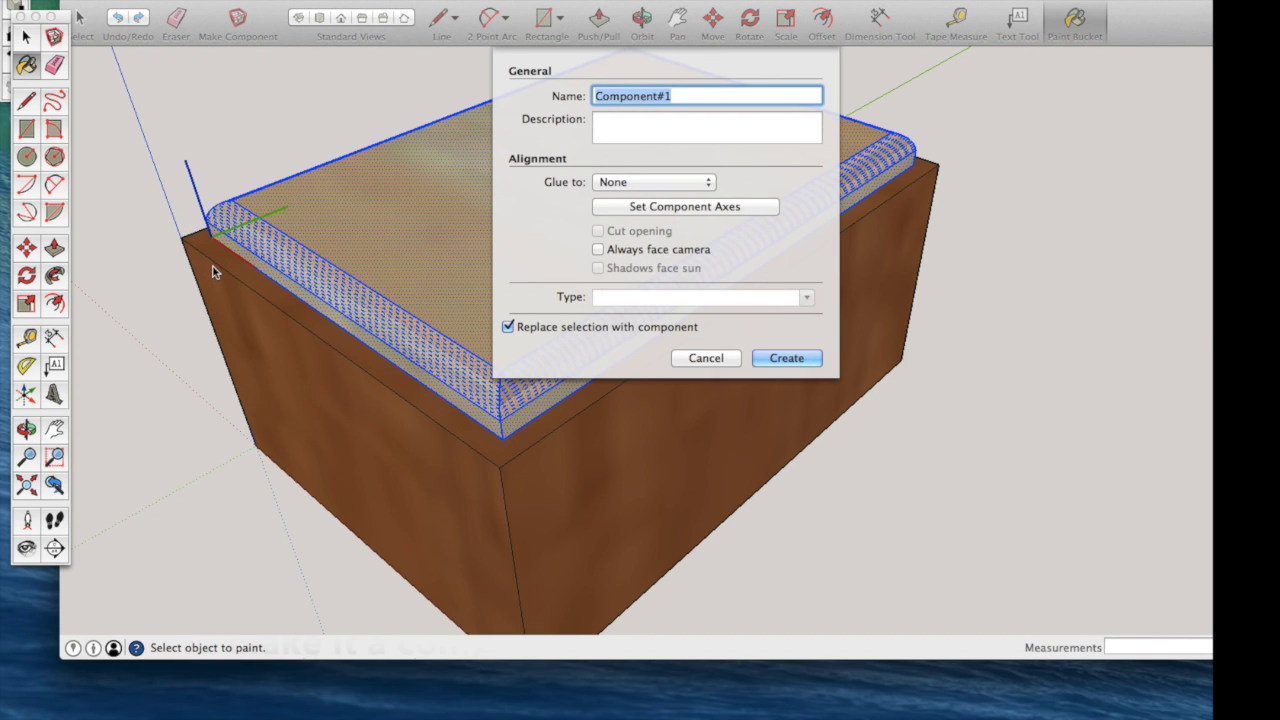
pyautogui.write('Top ')
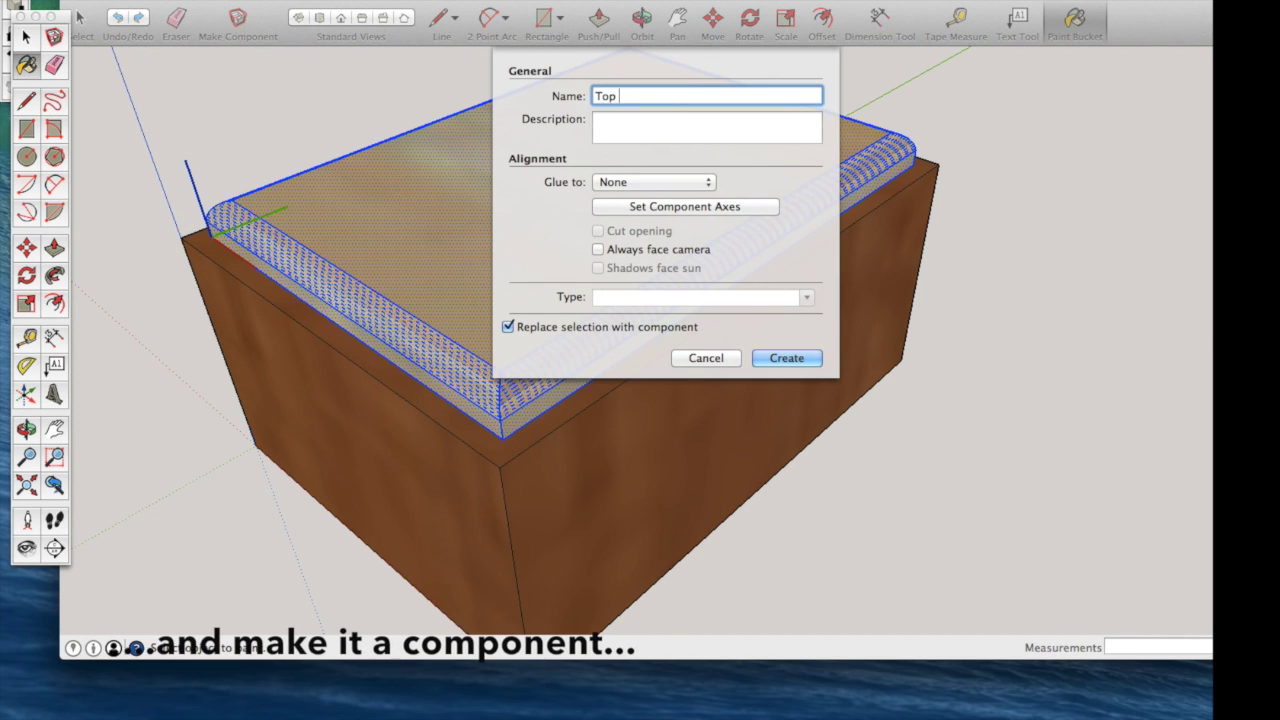
pyautogui.write('Cover')
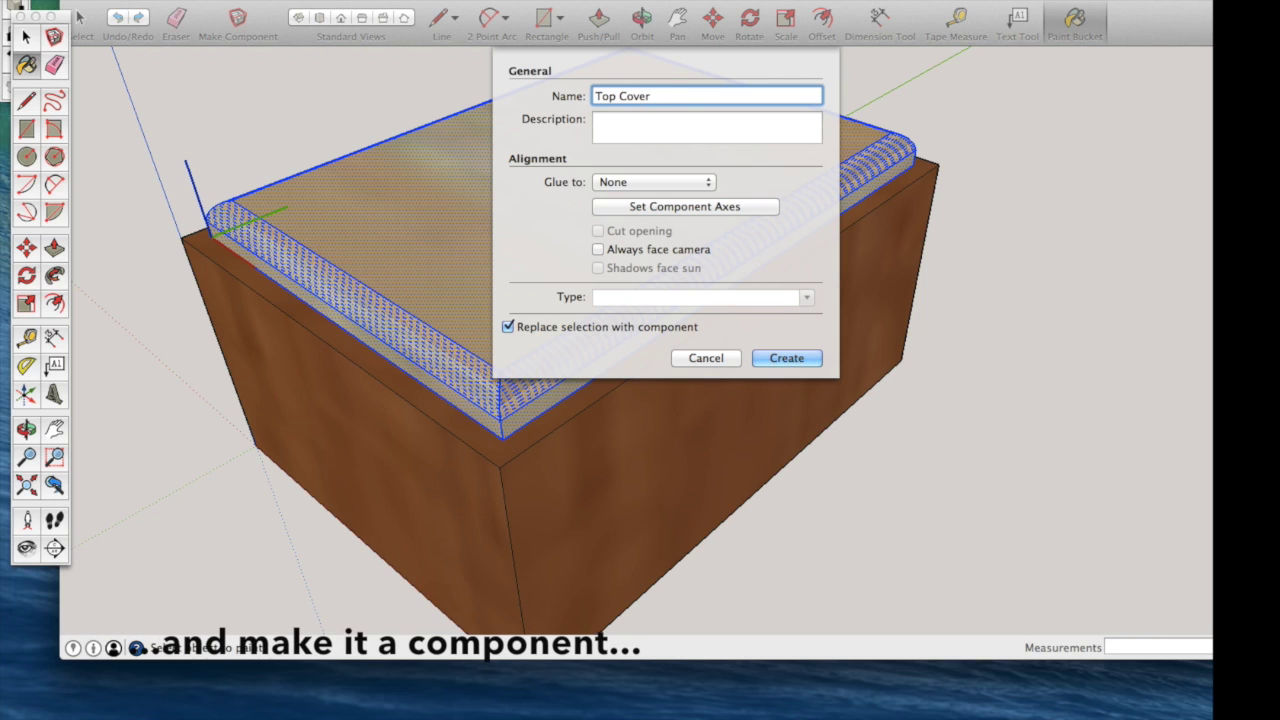
pyautogui.click(786, 358)
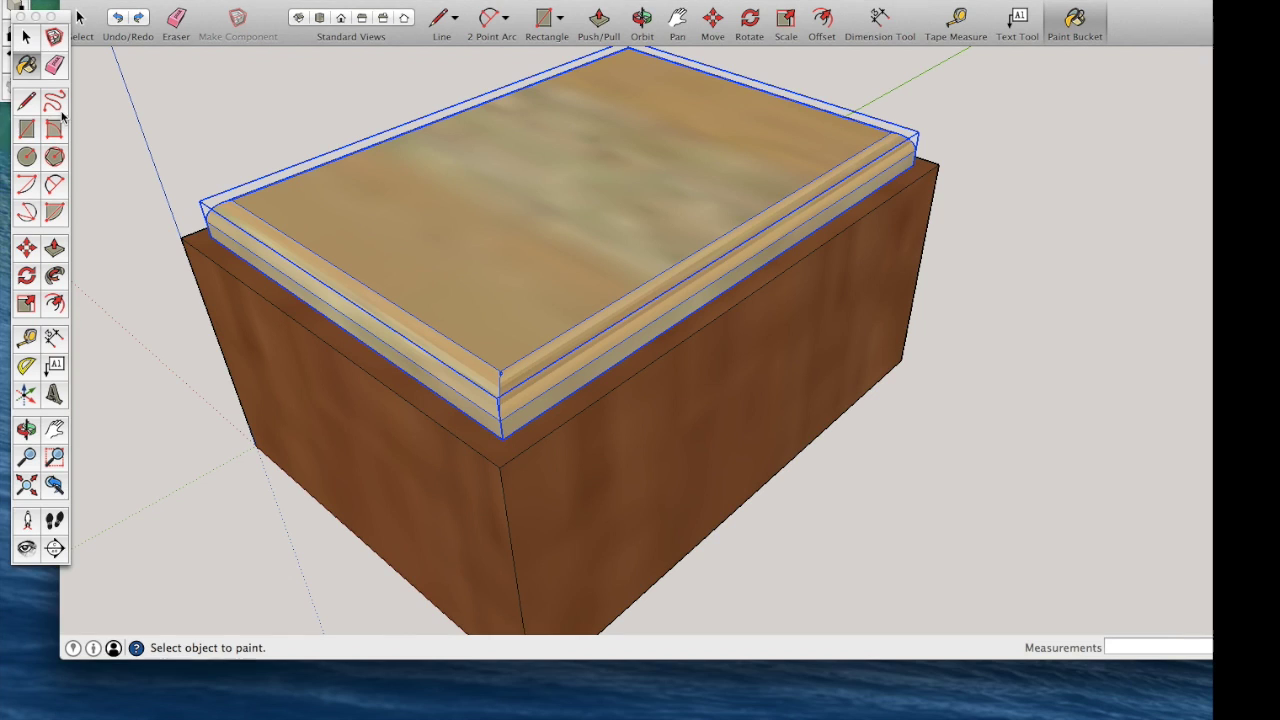
pyautogui.click(80, 17)
# Draw a small rectangle near the lid's centre as the handle base
pyautogui.click(142, 132)
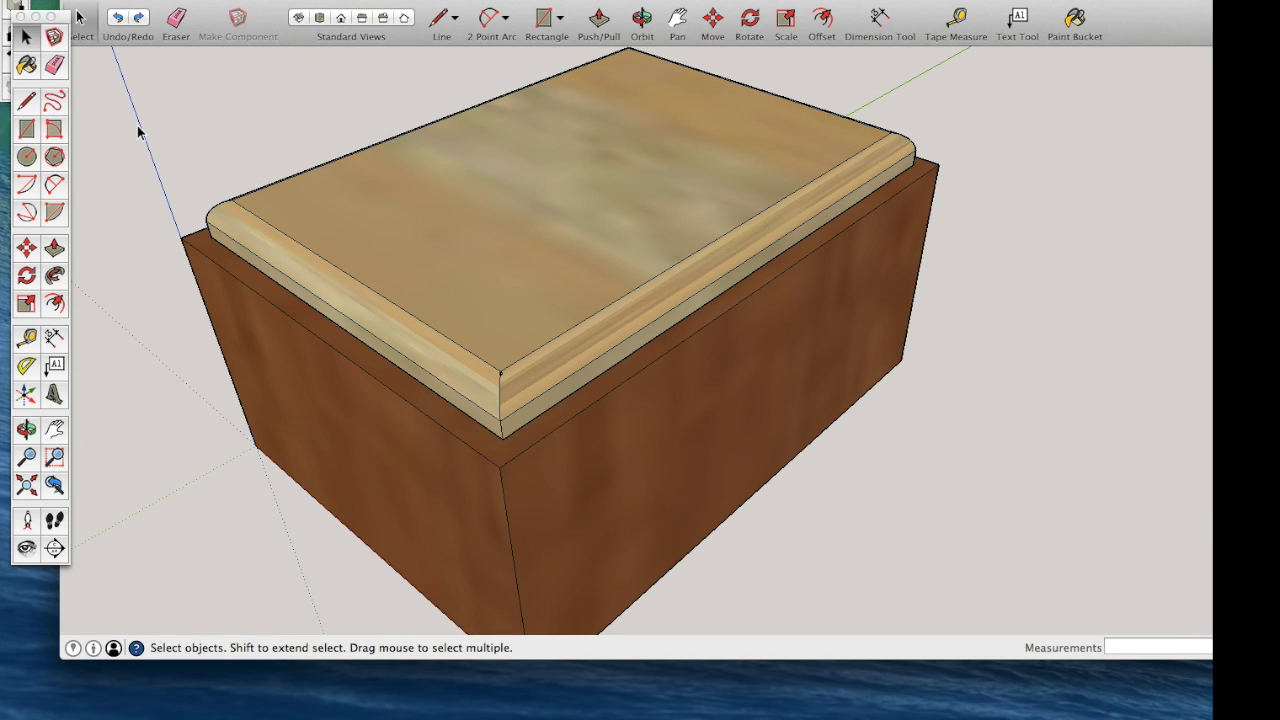
pyautogui.click(544, 18)
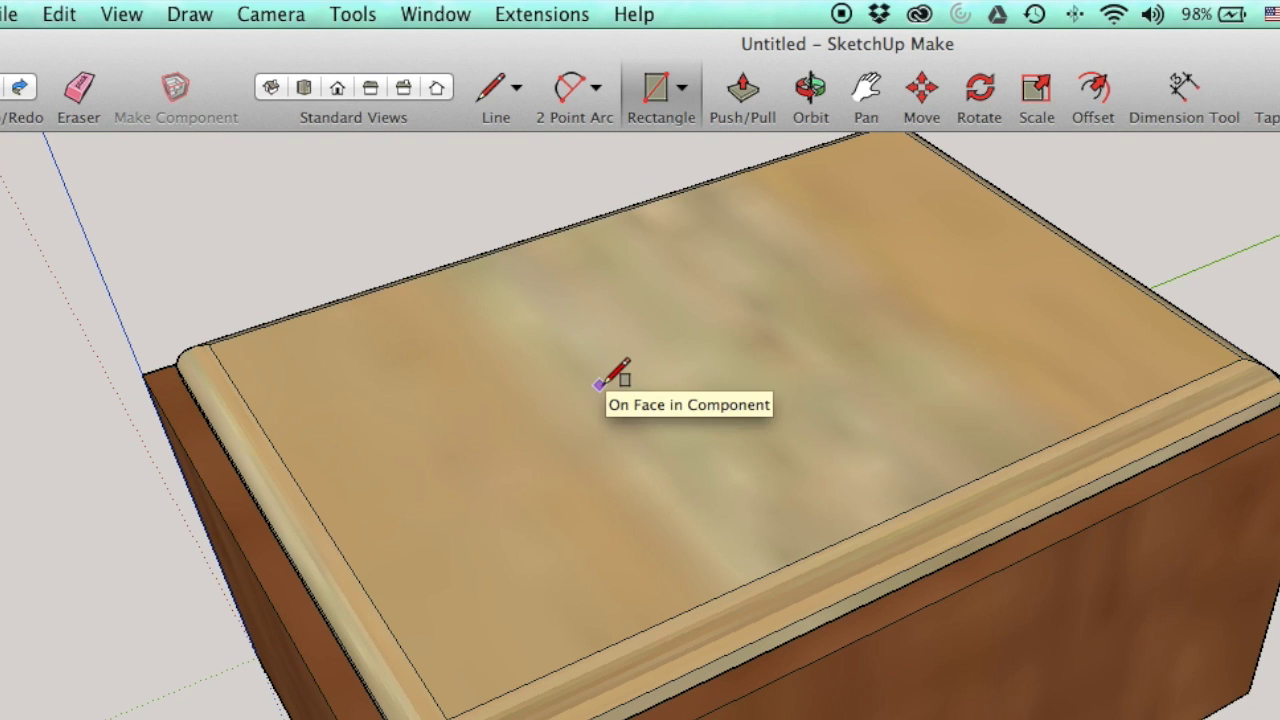
pyautogui.click(583, 391)
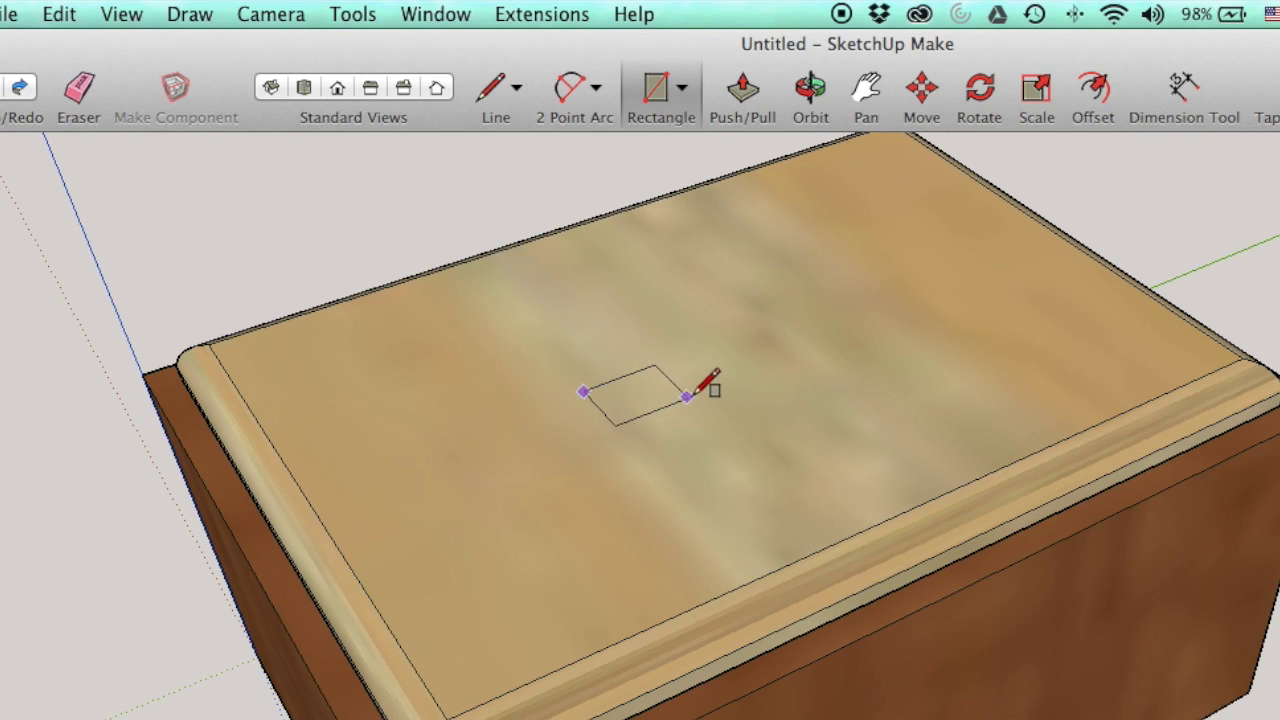
pyautogui.click(814, 346)
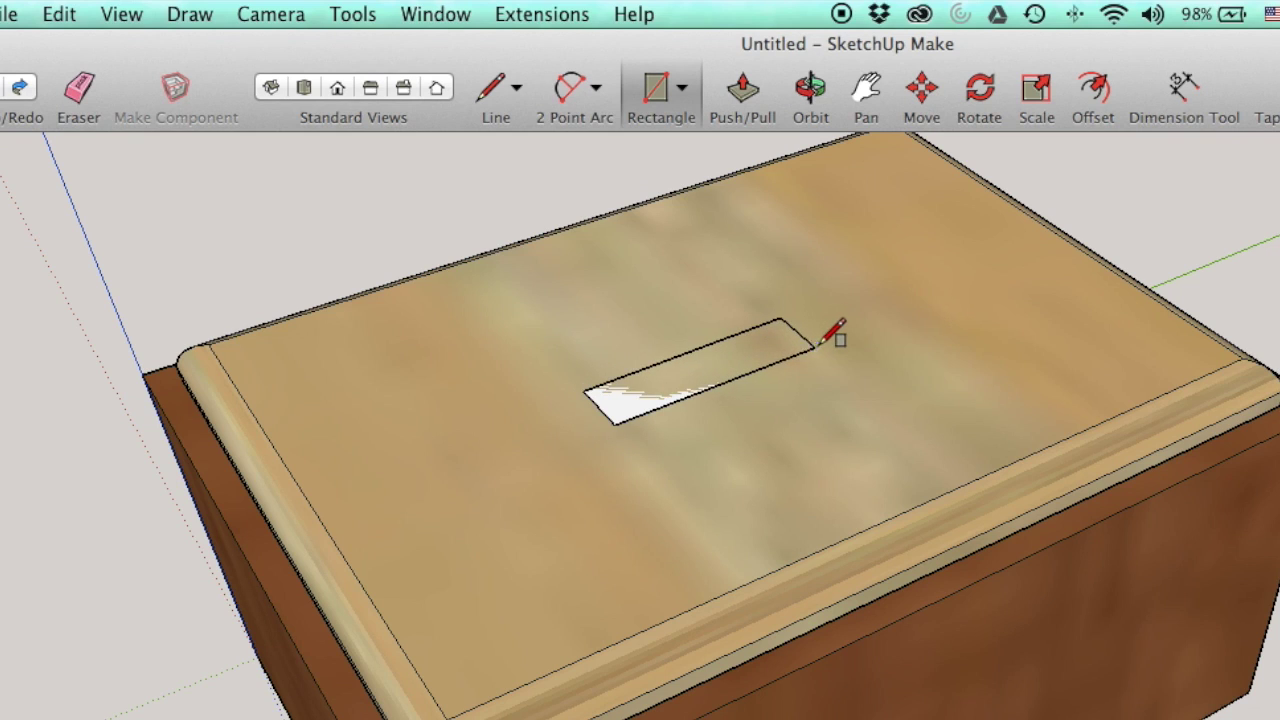
# Push/Pull the rectangle up into a block and select the whole block
pyautogui.click(748, 104)
pyautogui.click(749, 349)
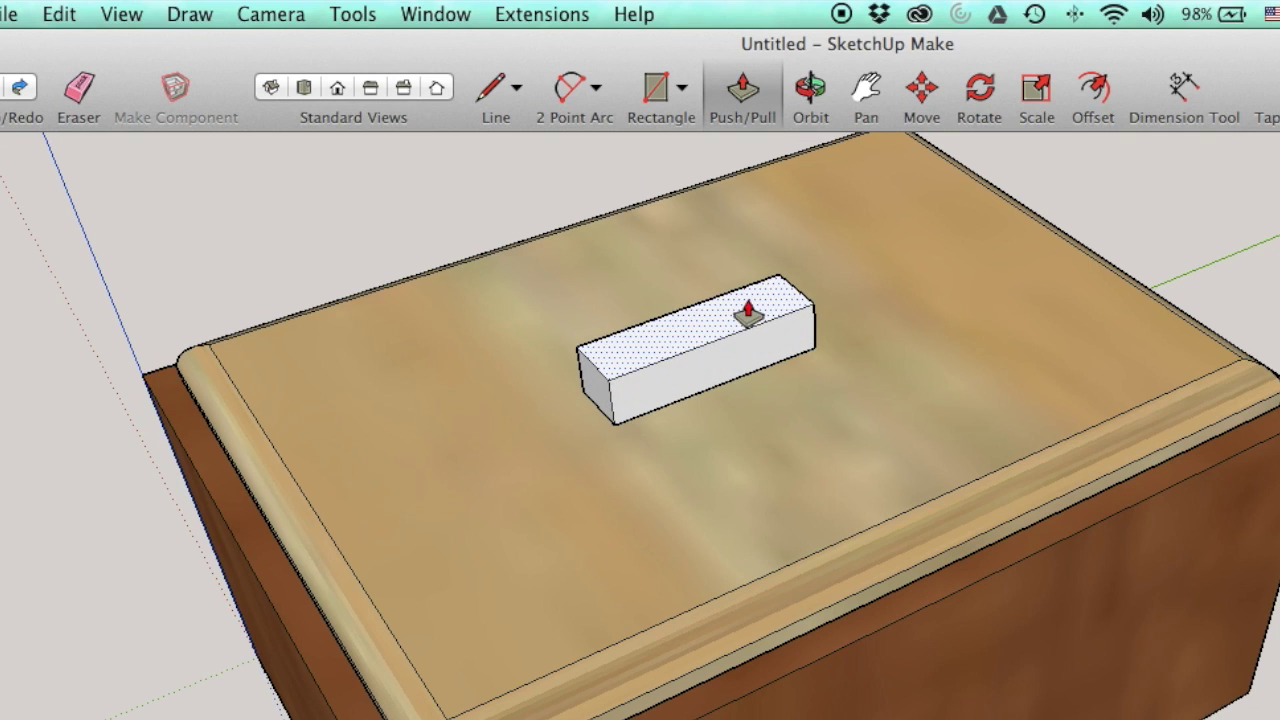
pyautogui.click(748, 312)
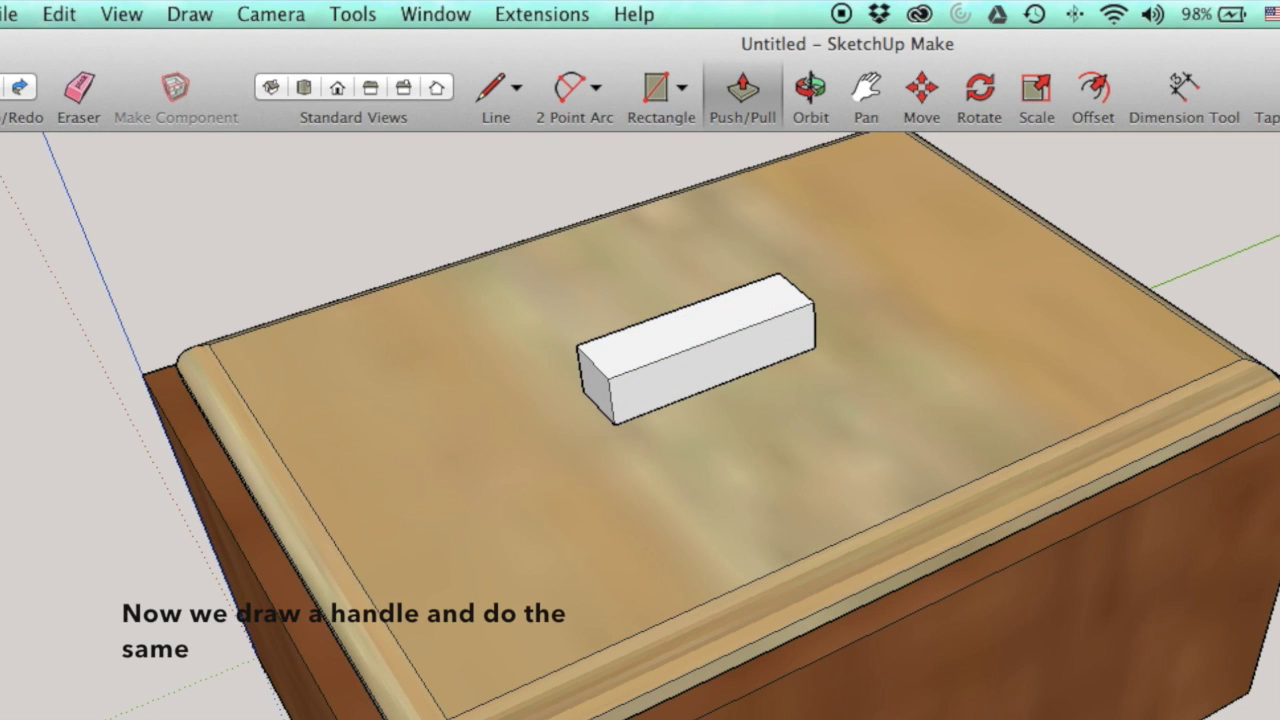
pyautogui.press('space')
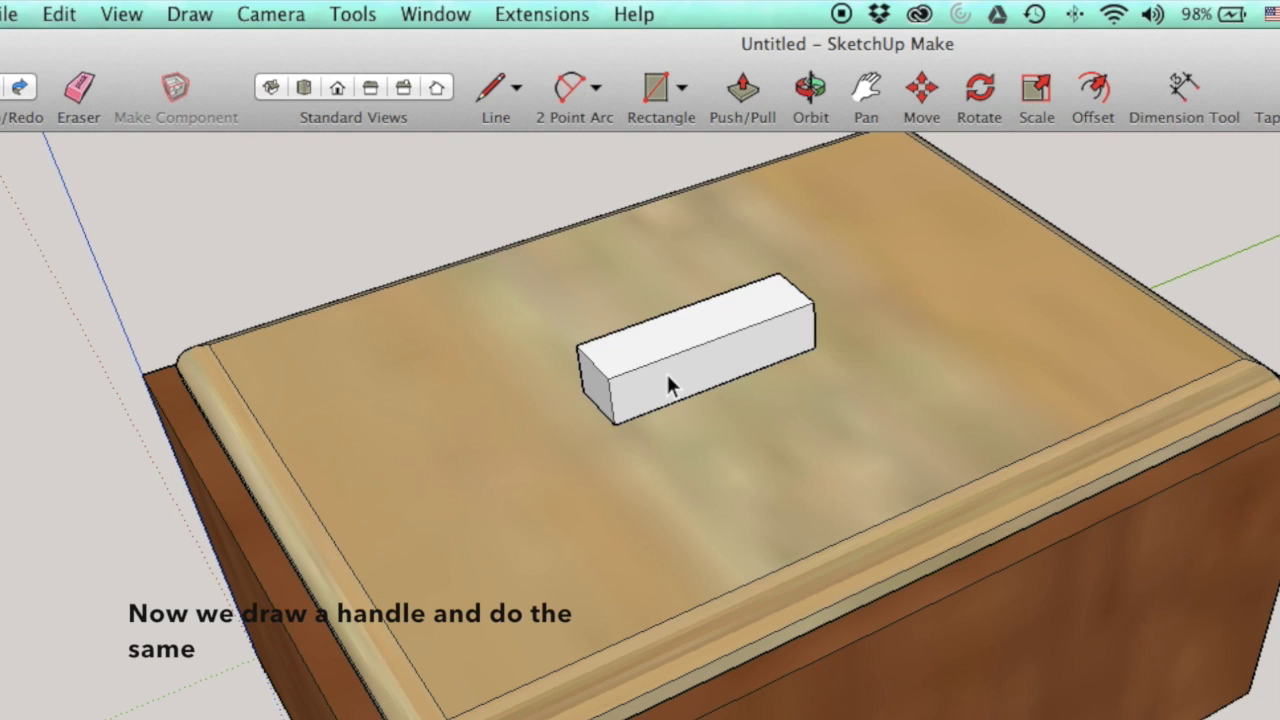
pyautogui.click(666, 380)
pyautogui.tripleClick(667, 378)
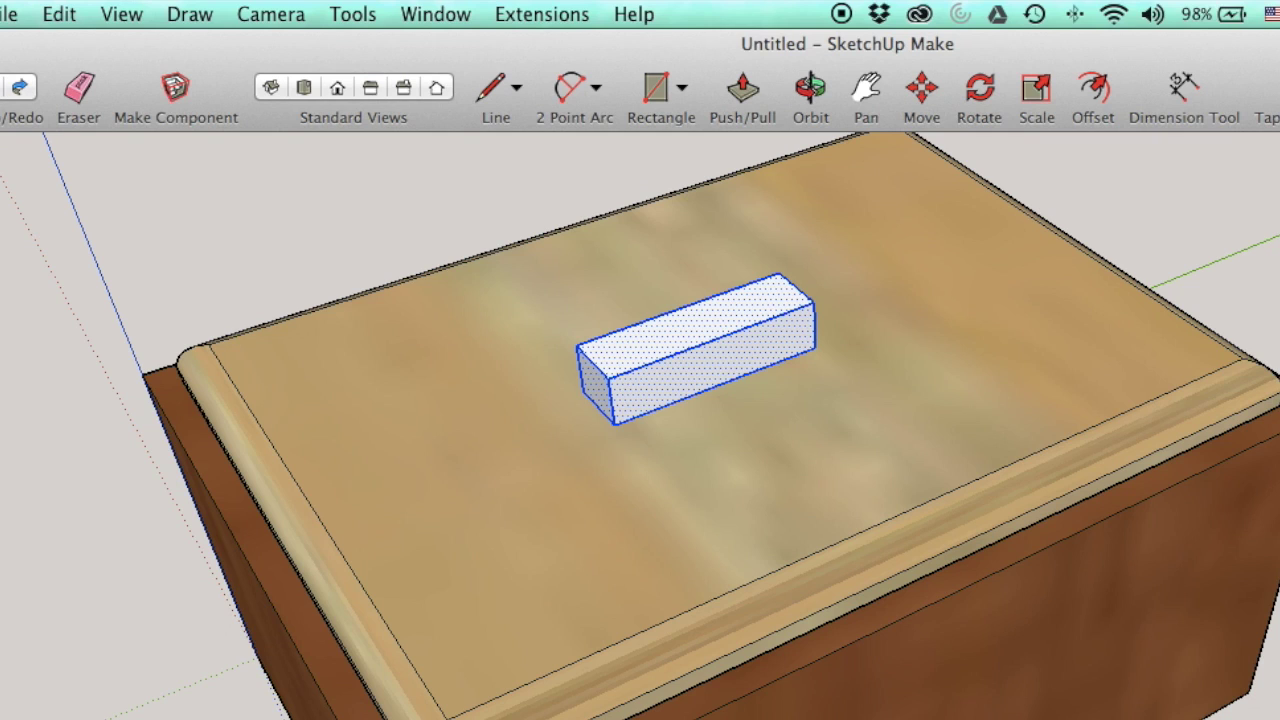
pyautogui.press('b')
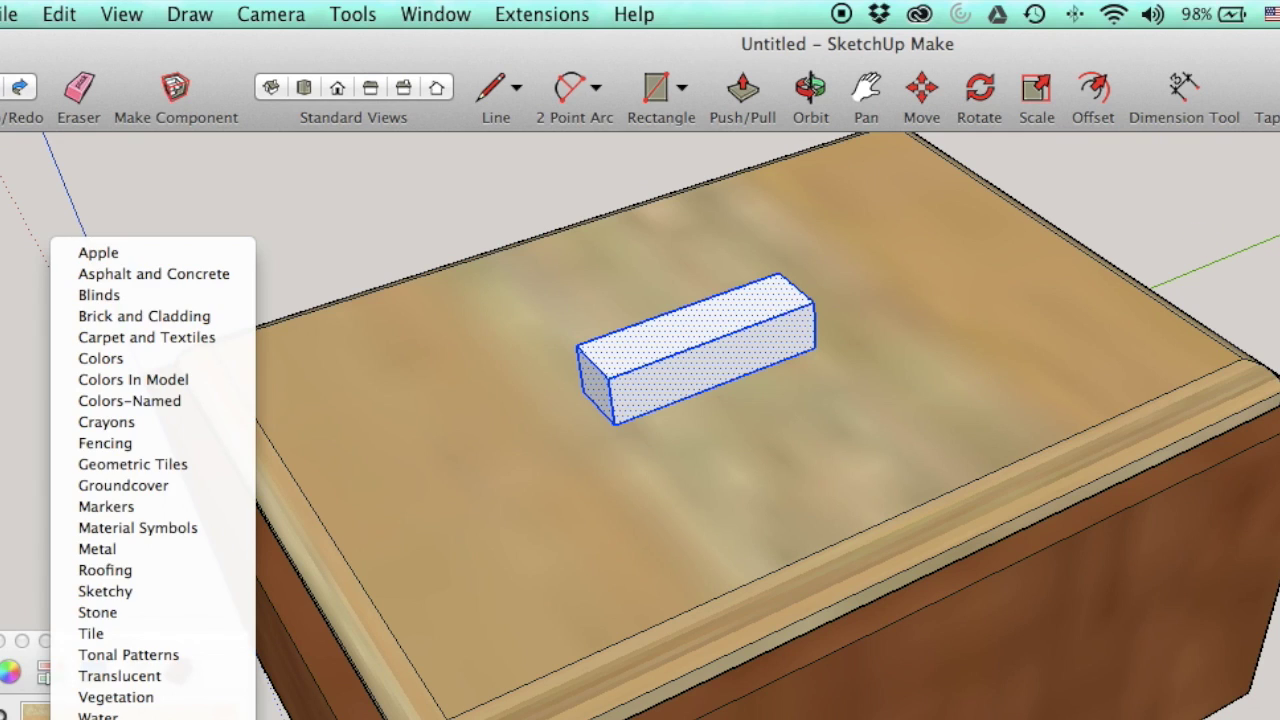
# Paint the selected handle block red
pyautogui.press('Escape')
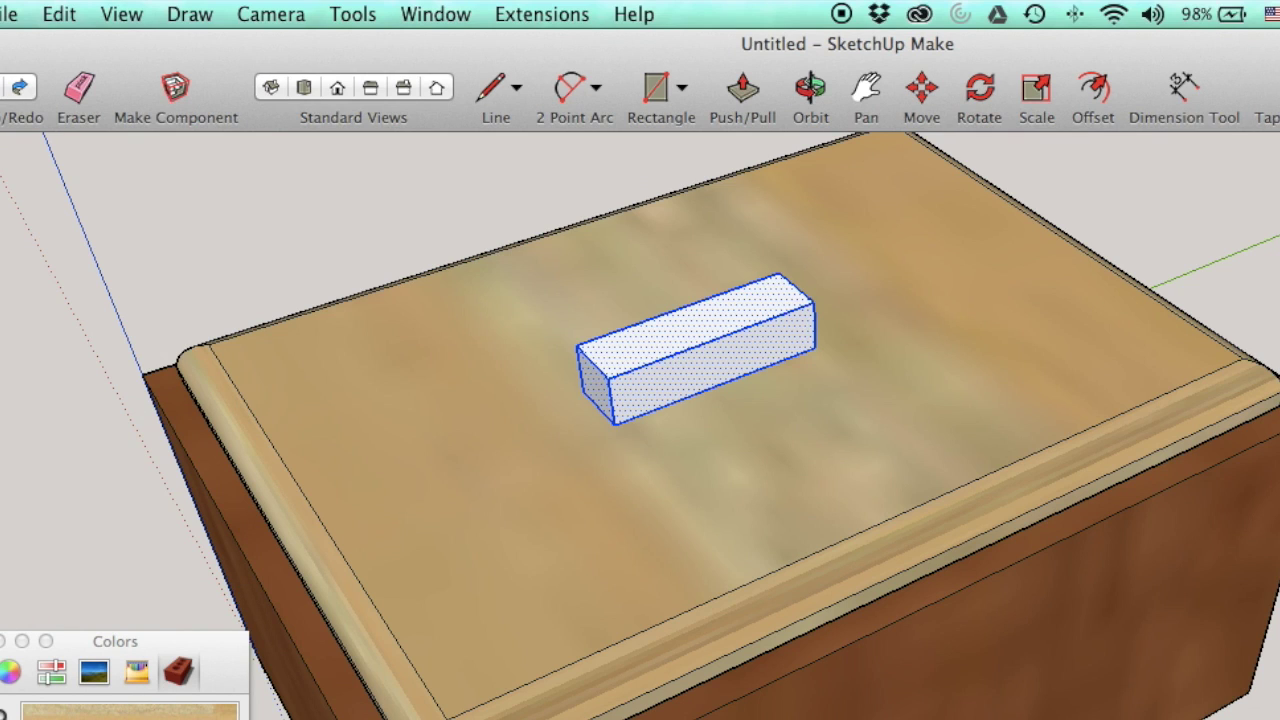
pyautogui.click(714, 358)
pyautogui.click(2, 641)
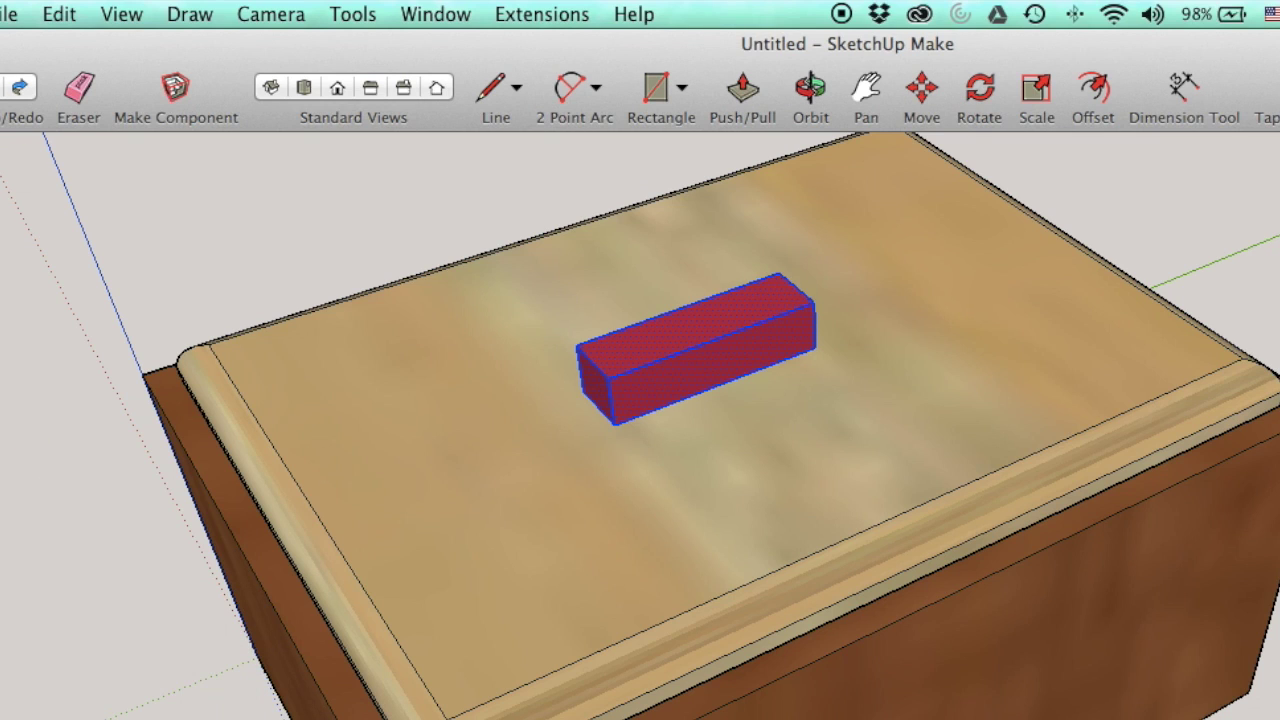
# Window-select all of the red block's geometry
pyautogui.click(25, 218)
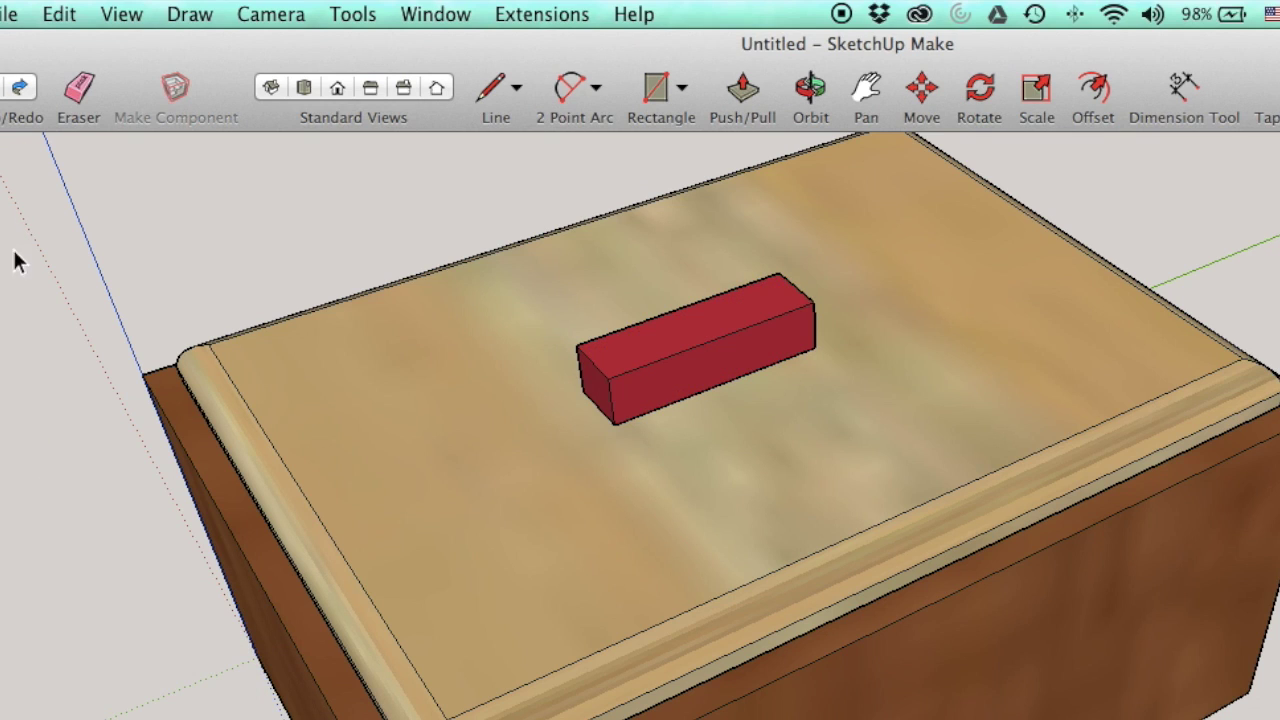
pyautogui.click(634, 354)
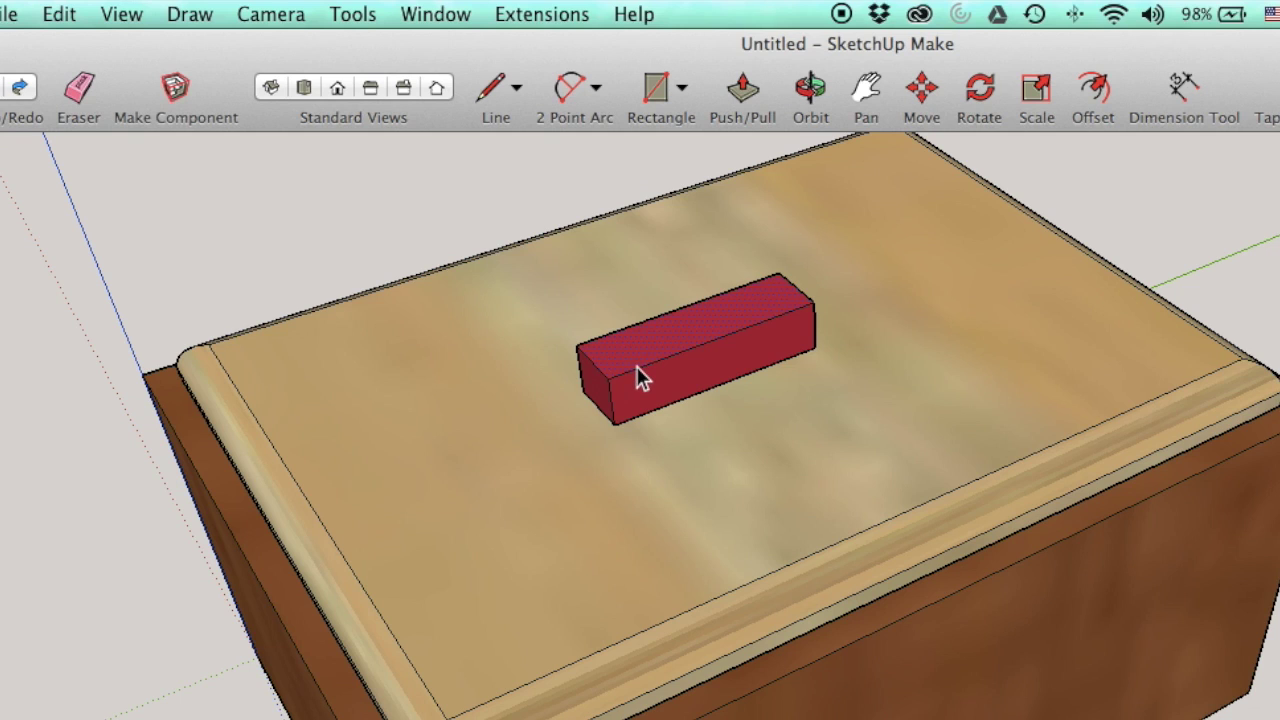
pyautogui.click(636, 366)
pyautogui.click(543, 292)
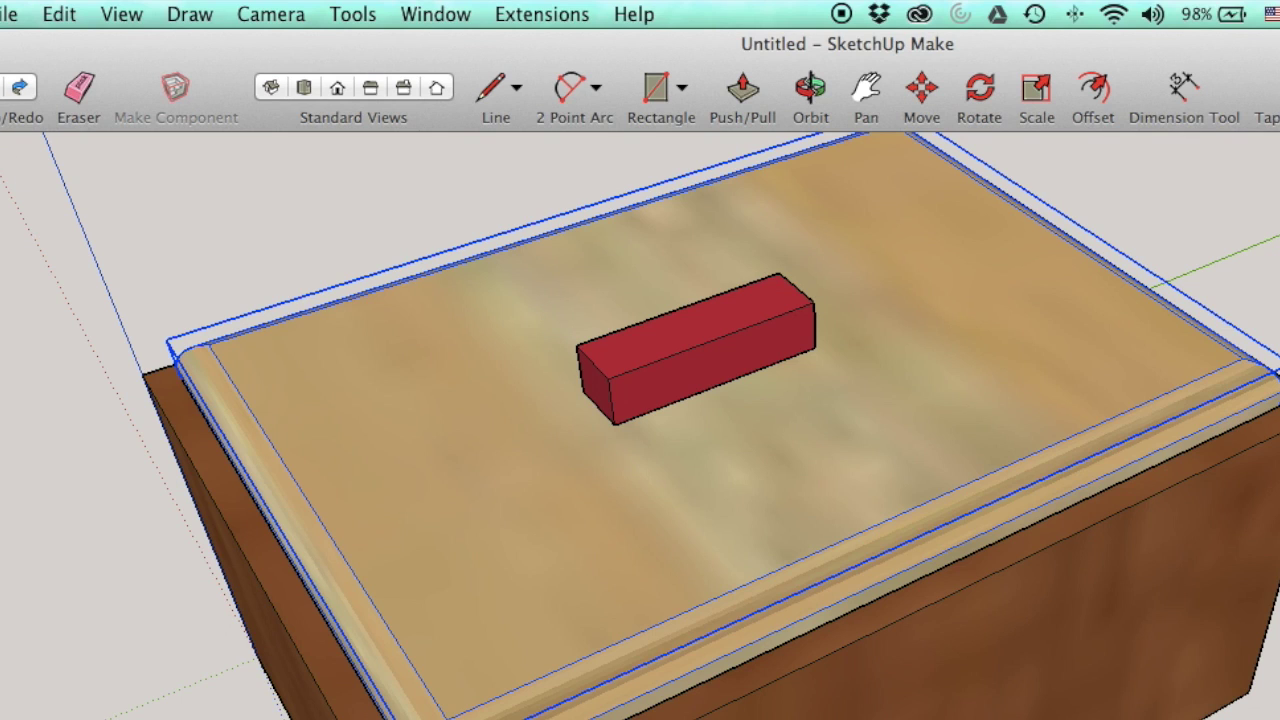
pyautogui.click(149, 208)
pyautogui.moveTo(537, 257); pyautogui.dragTo(870, 452)
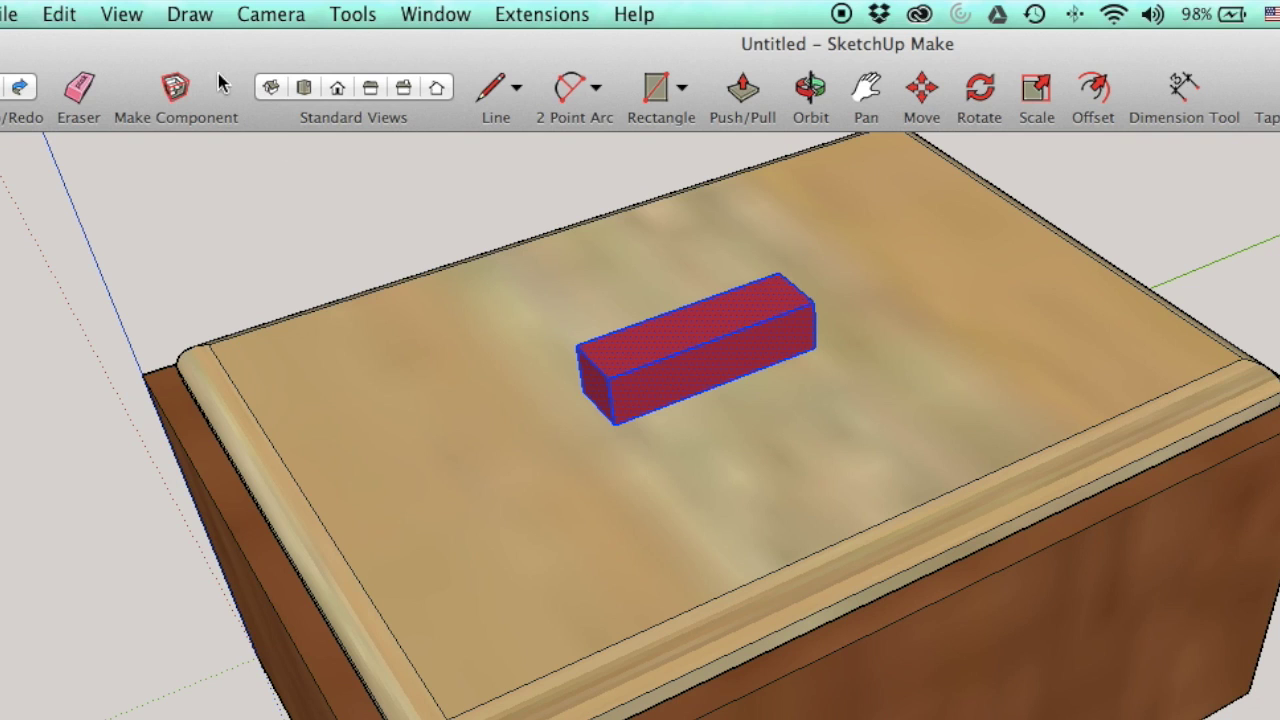
pyautogui.click(74, 17)
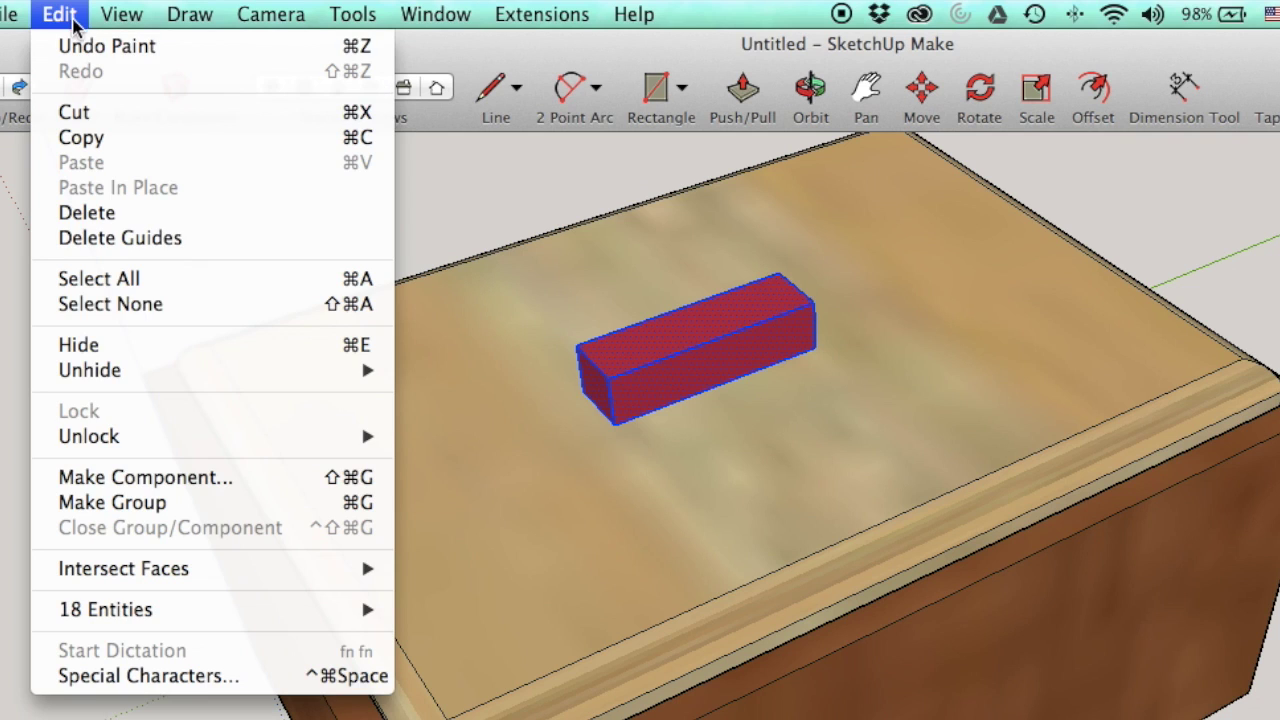
# Make the red block a component named 'Handle', glued to horizontal surfaces
pyautogui.click(165, 480)
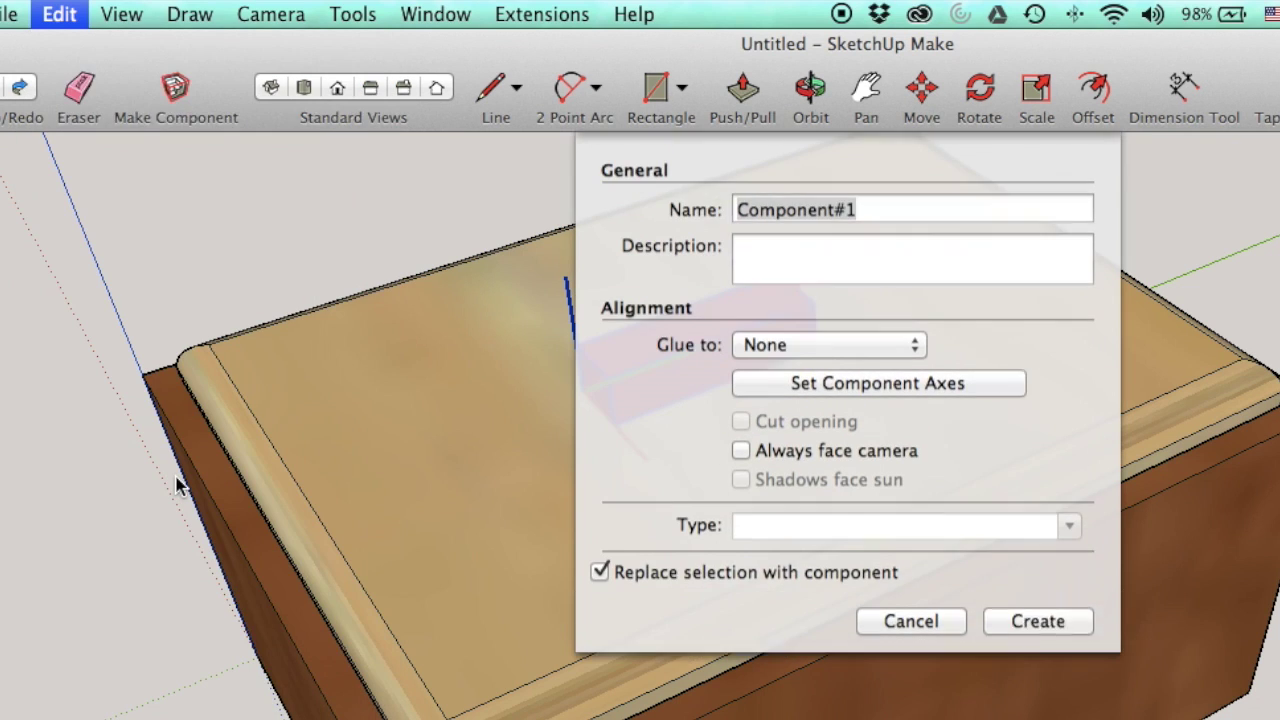
pyautogui.write('Handle')
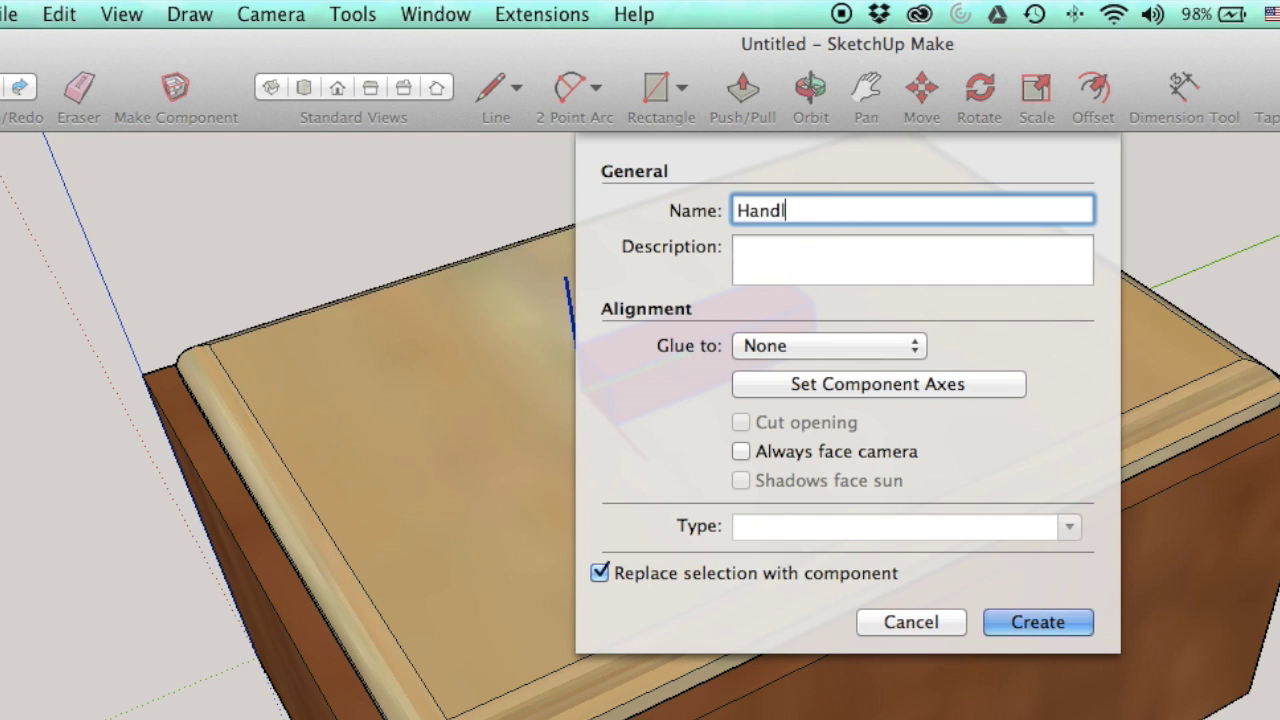
pyautogui.click(848, 346)
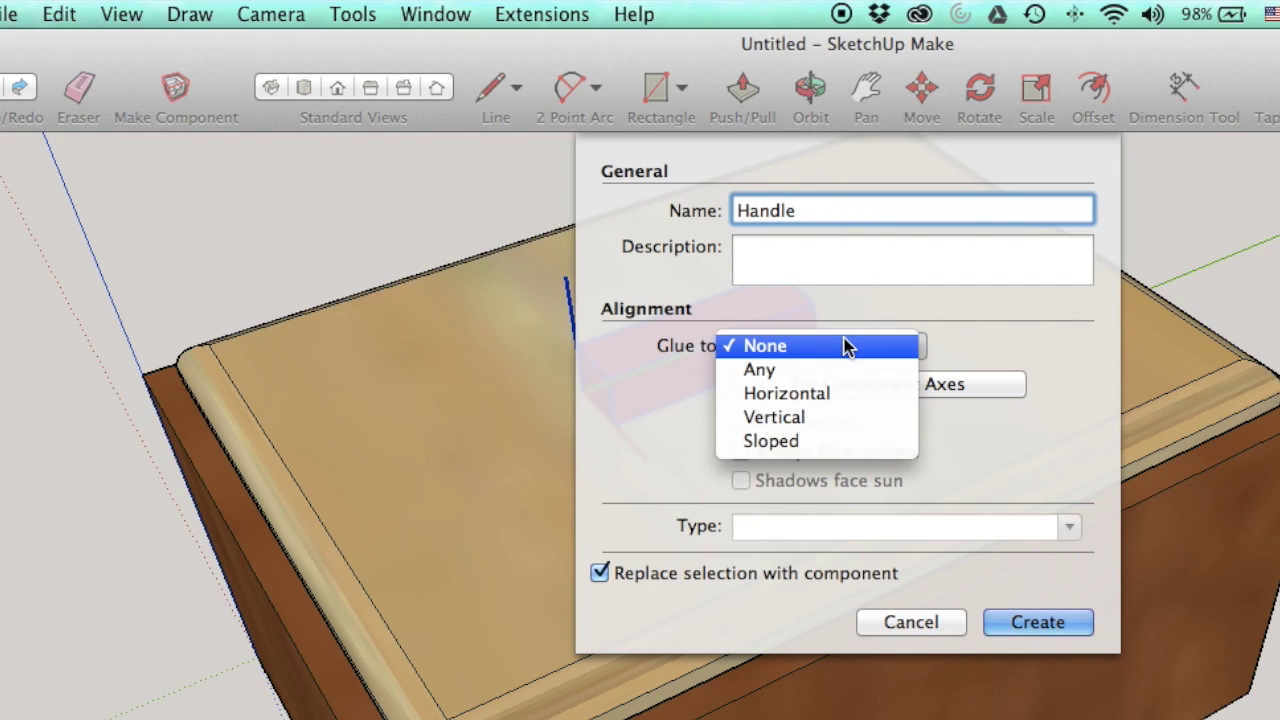
pyautogui.click(843, 394)
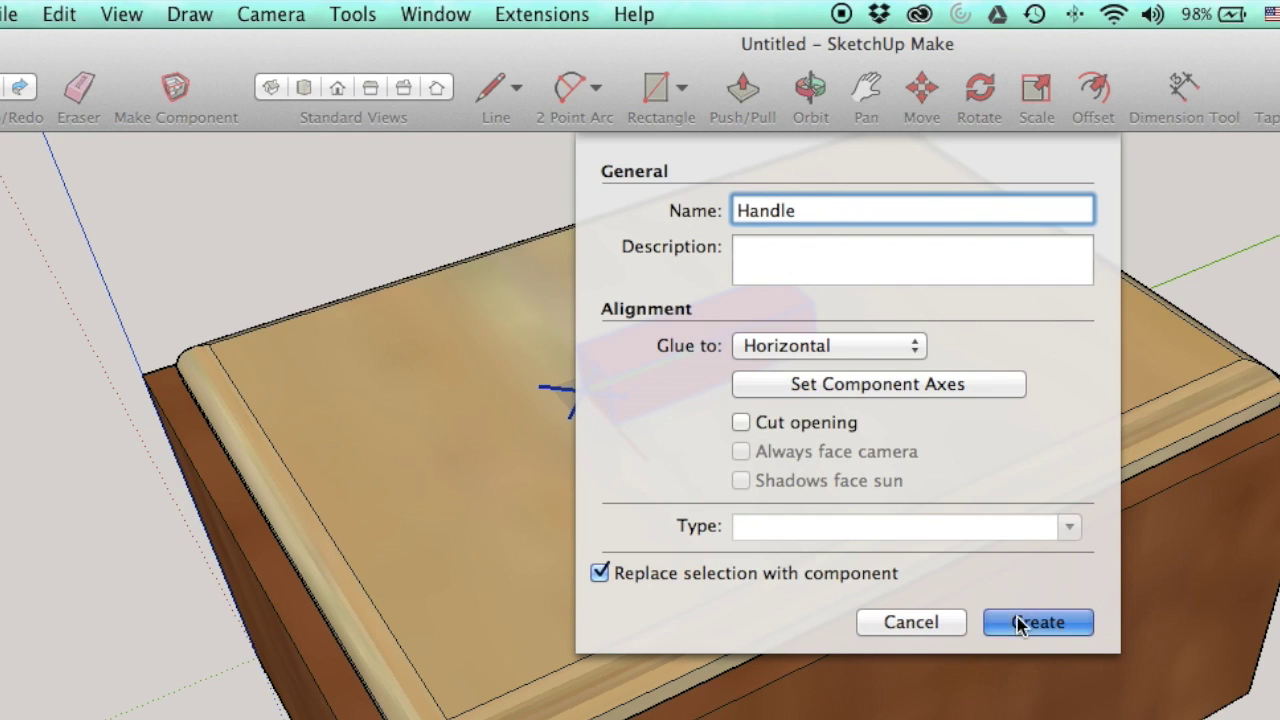
pyautogui.click(1015, 622)
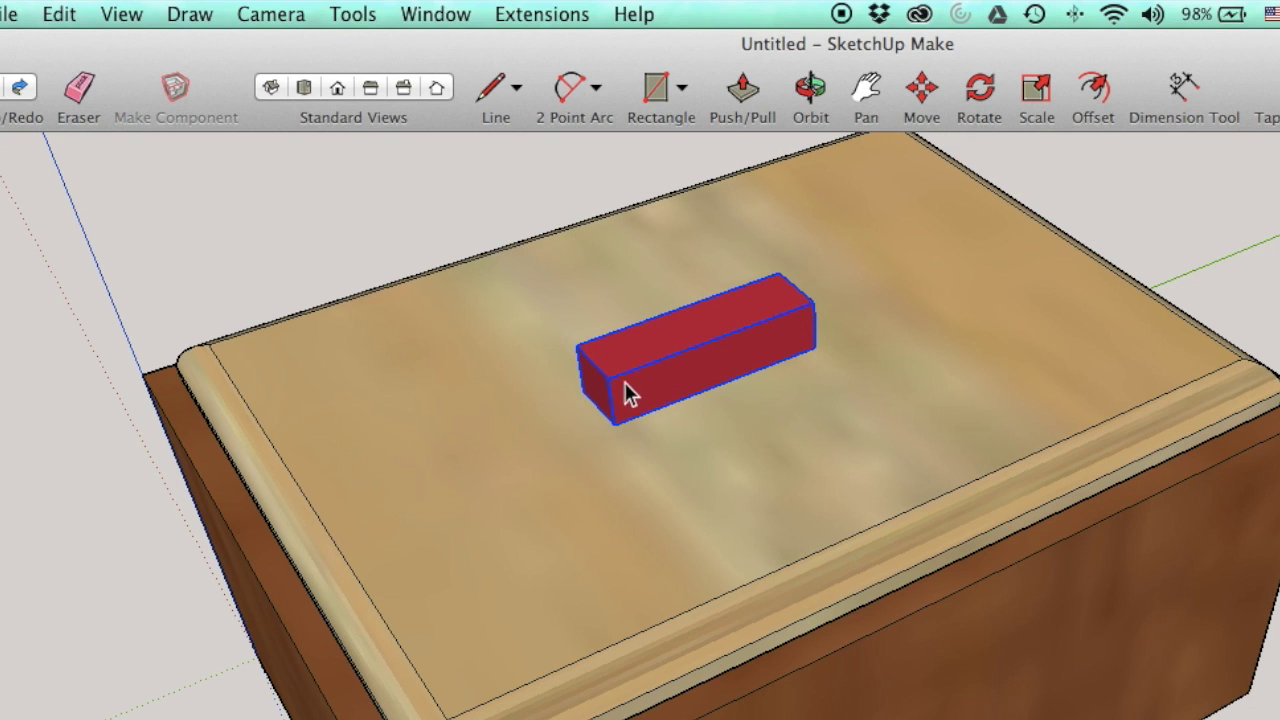
# Group the cover and the red handle together
pyautogui.click(444, 381)
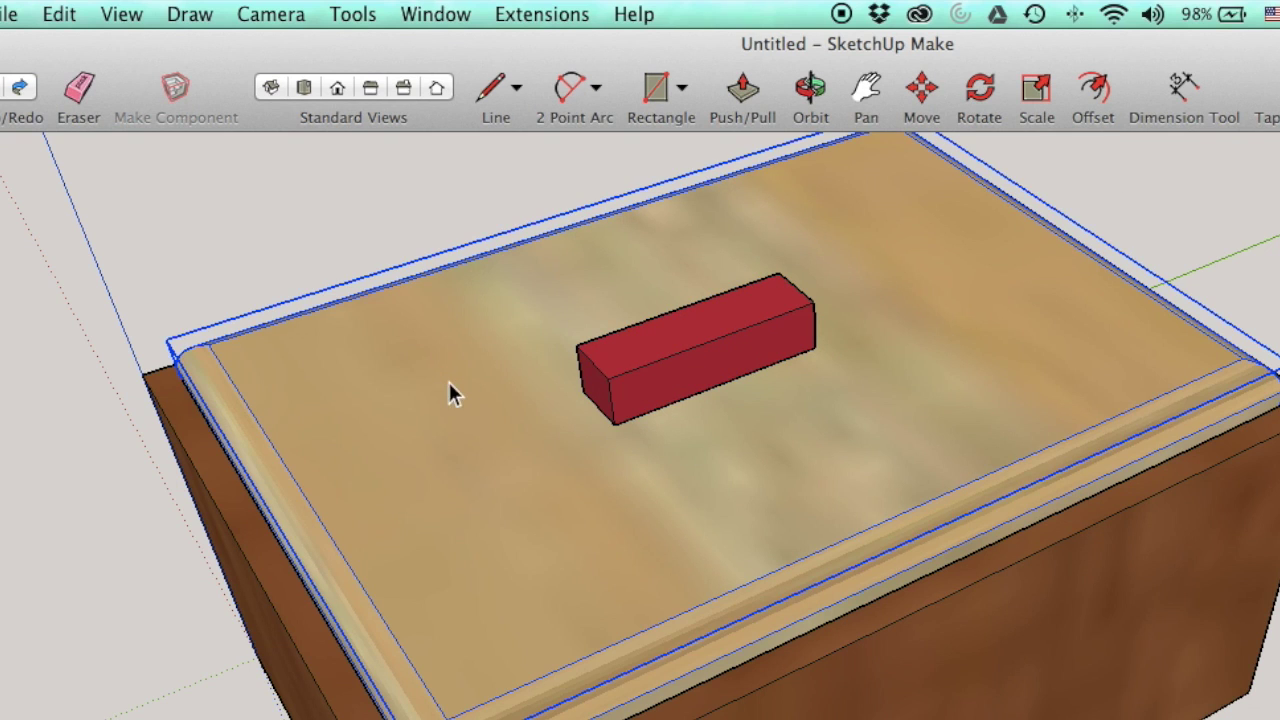
pyautogui.keyDown('shift'); pyautogui.click(714, 378); pyautogui.keyUp('shift')
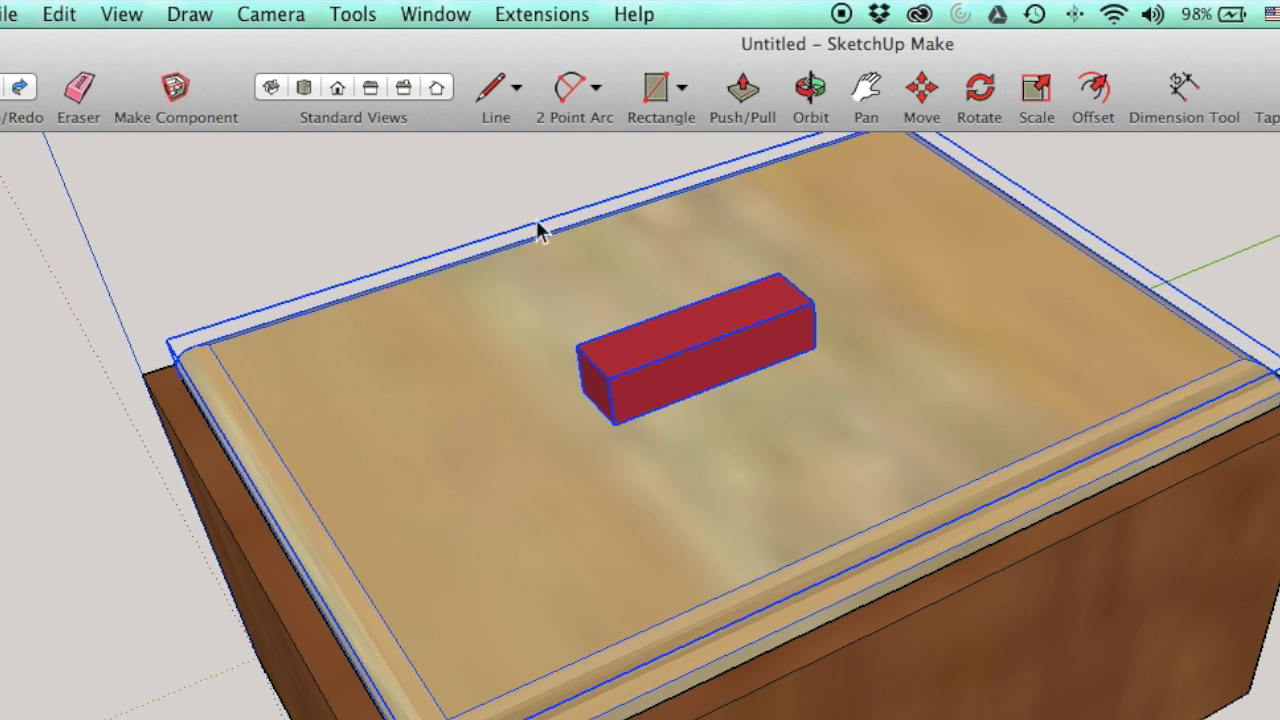
pyautogui.click(66, 15)
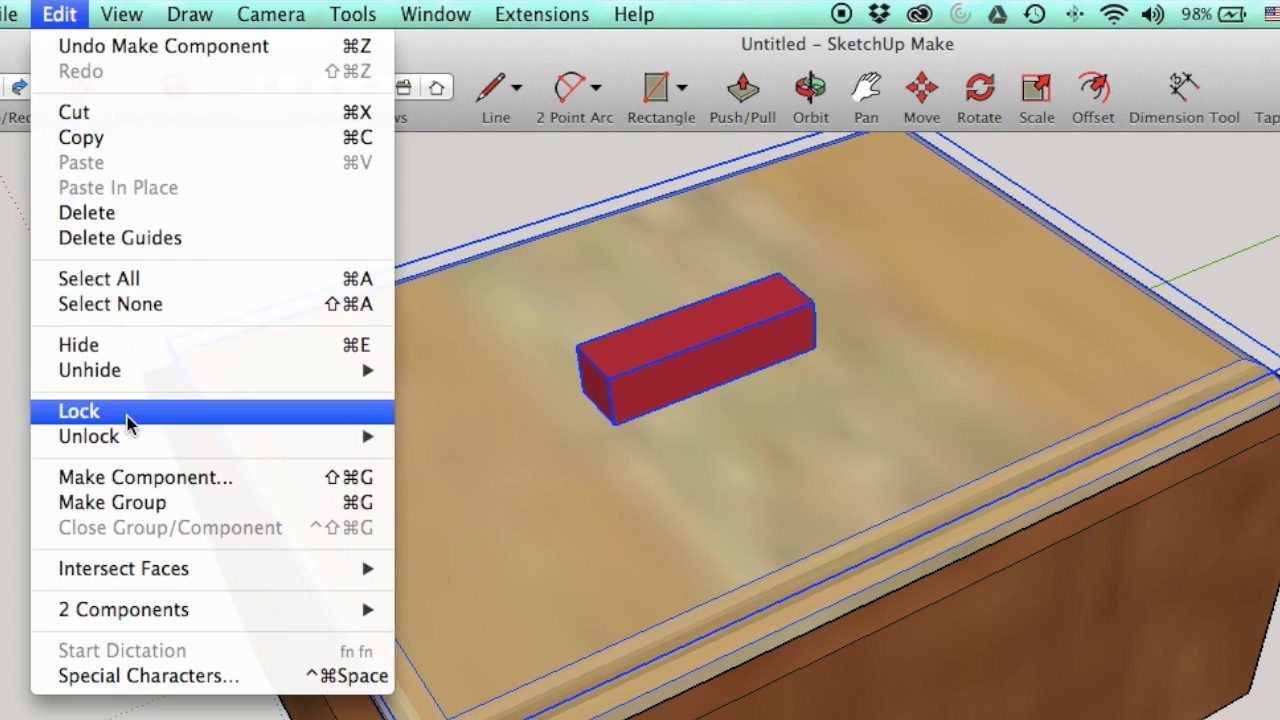
pyautogui.click(140, 501)
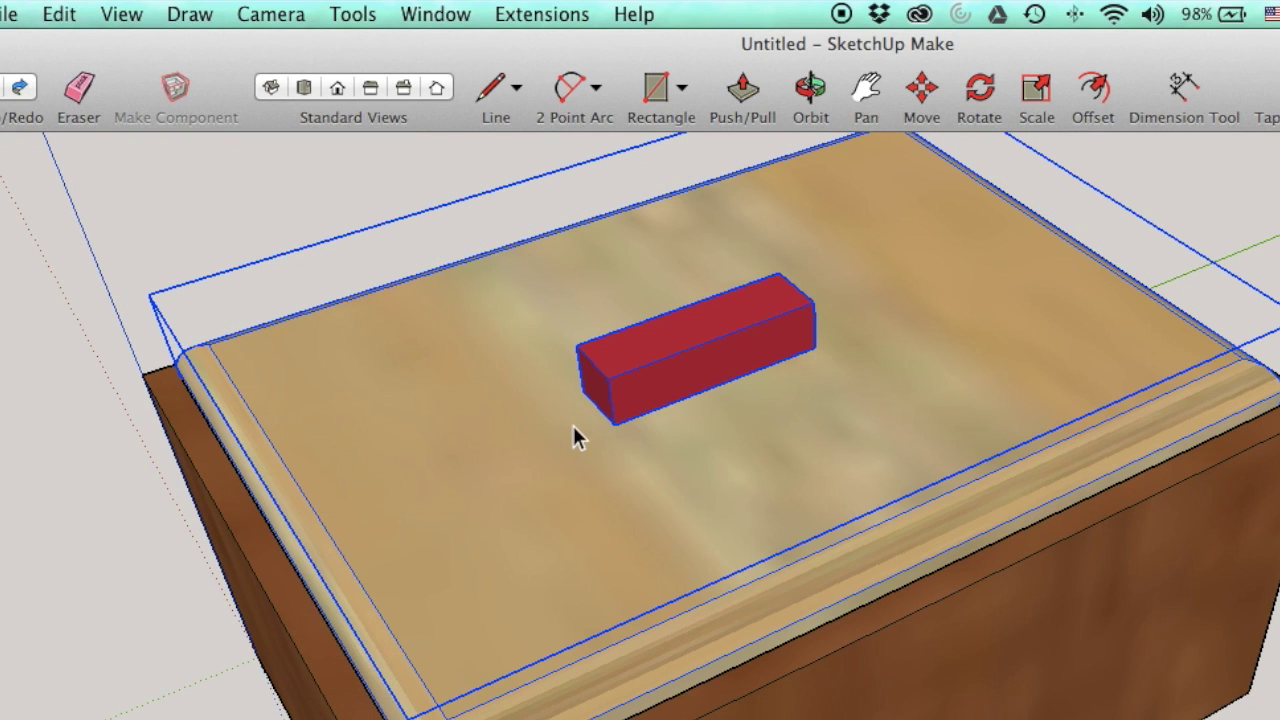
pyautogui.click(26, 188)
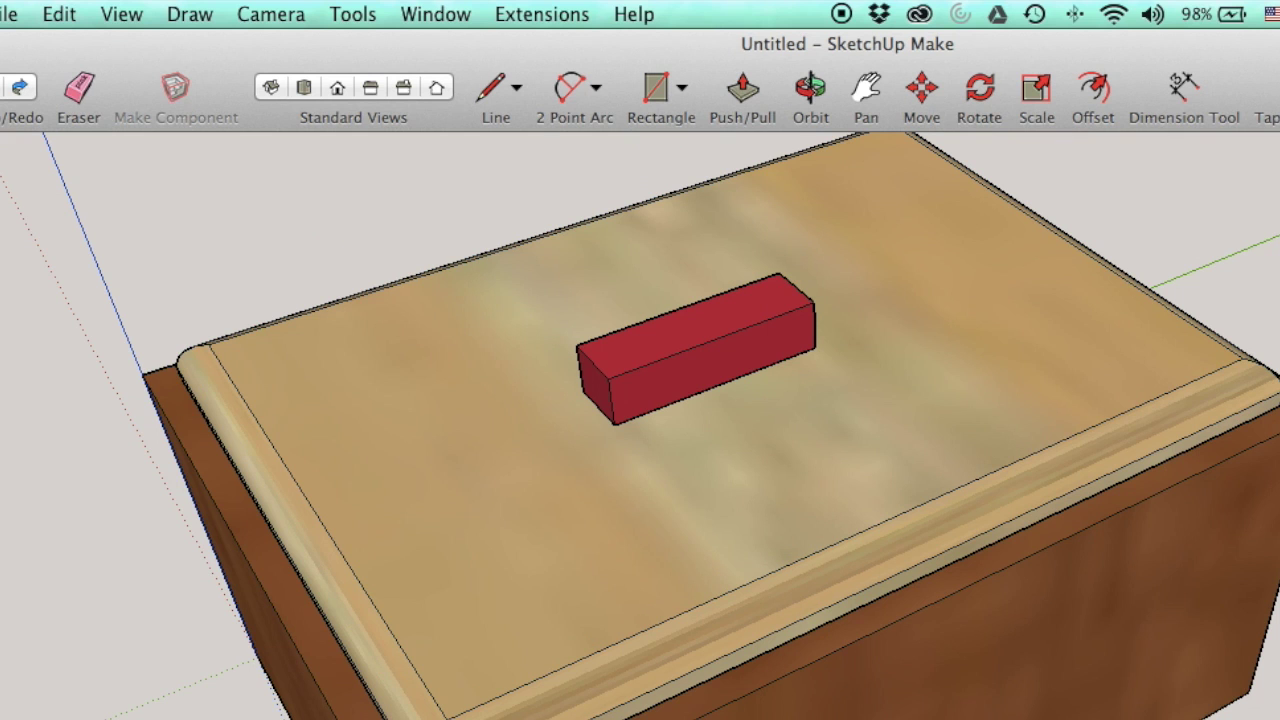
pyautogui.click(806, 103)
# Draw a rectangle corner to corner across the box's open rim
pyautogui.moveTo(840, 620); pyautogui.dragTo(745, 125)
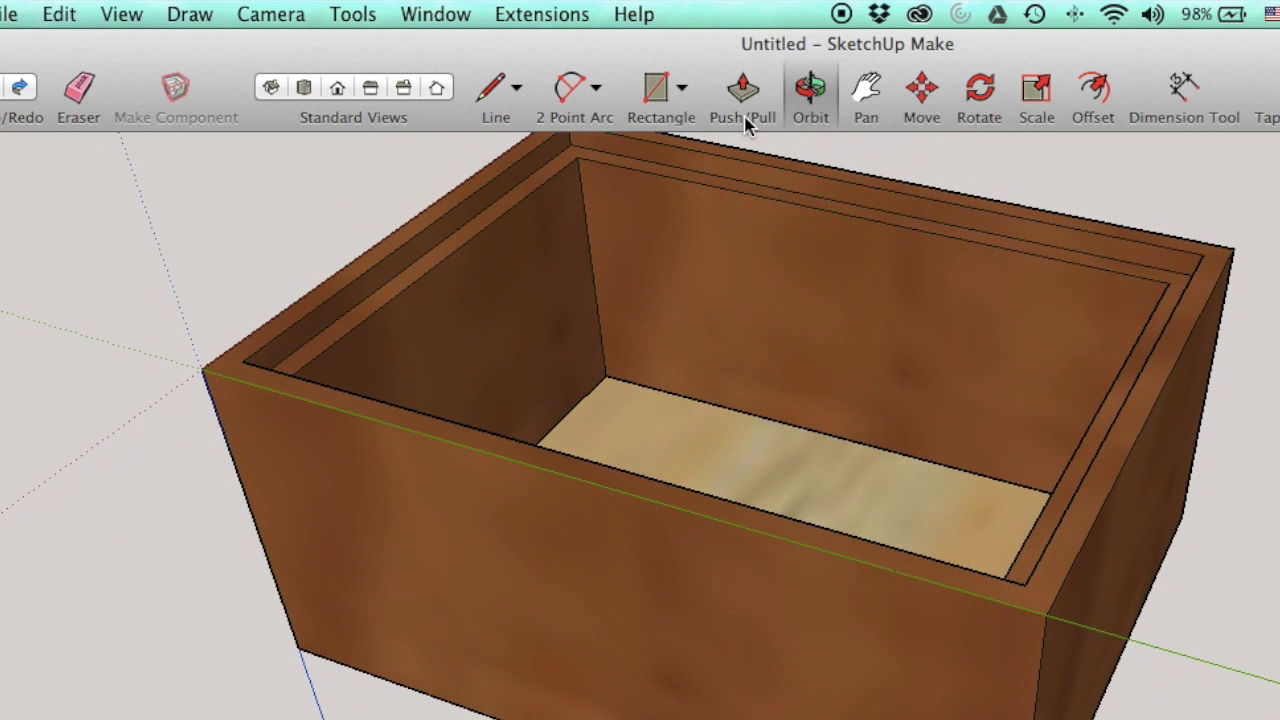
pyautogui.click(925, 90)
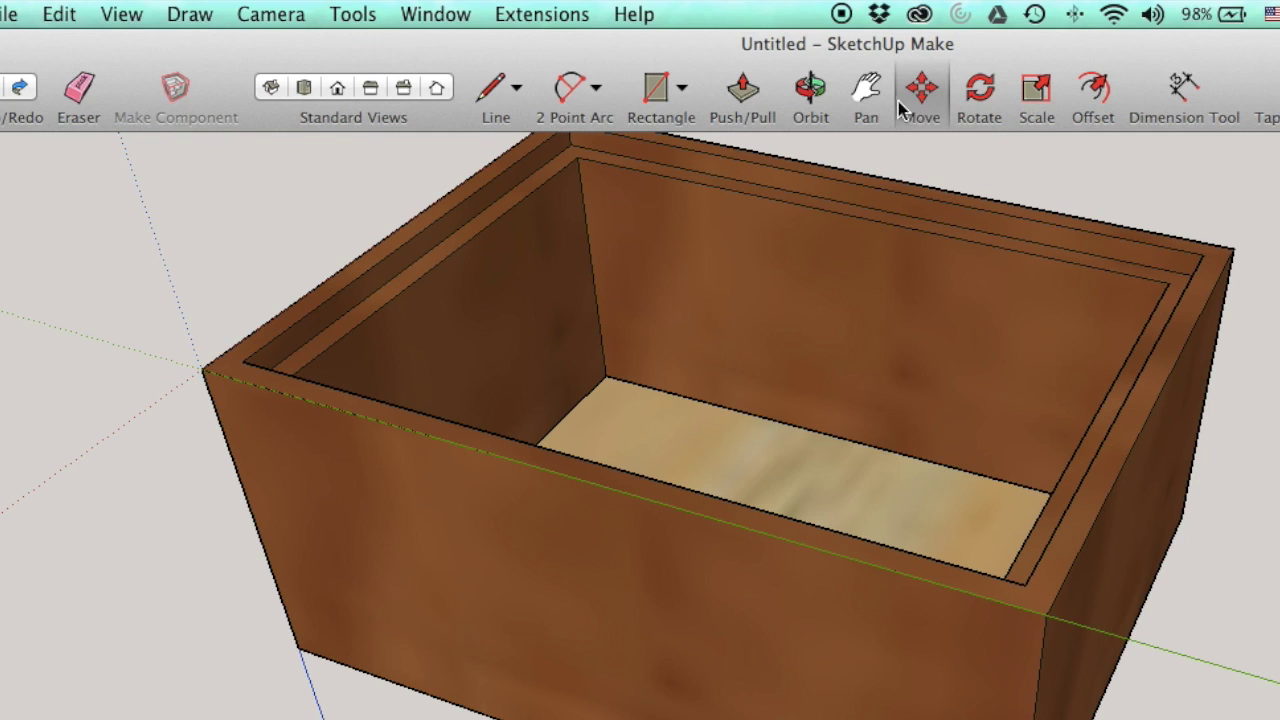
pyautogui.click(866, 92)
pyautogui.moveTo(871, 166); pyautogui.dragTo(843, 337)
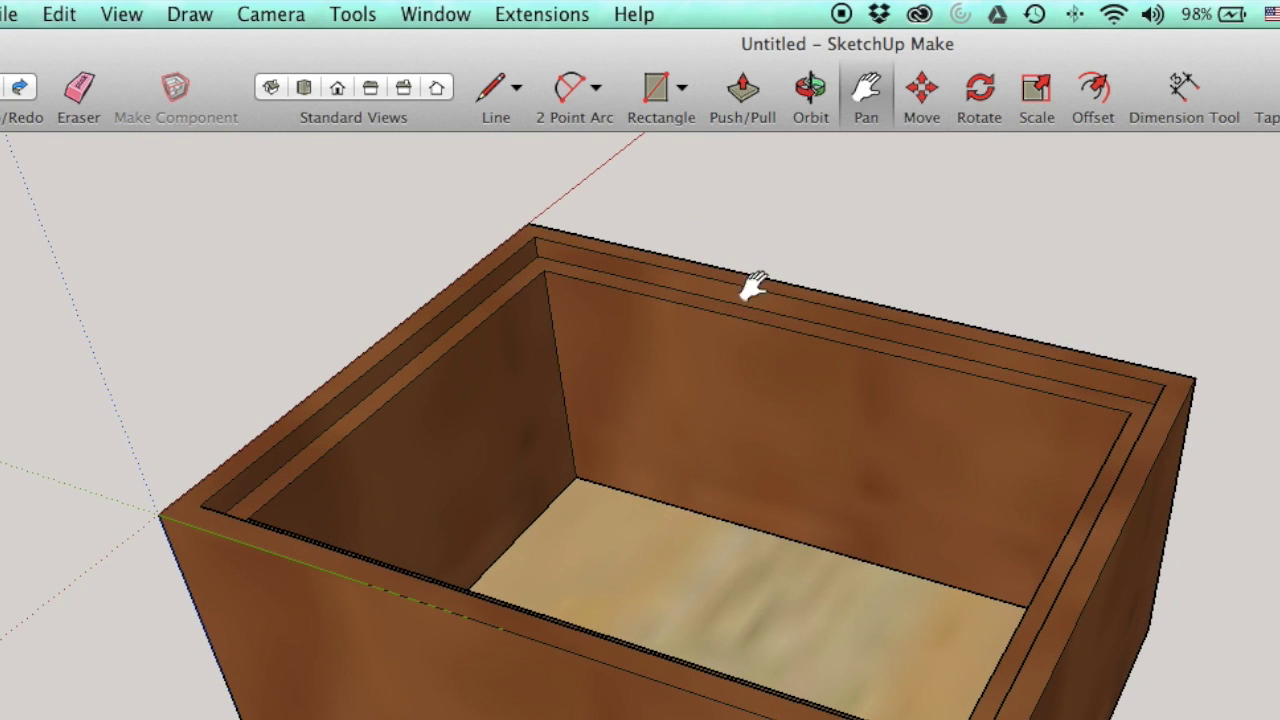
pyautogui.click(647, 95)
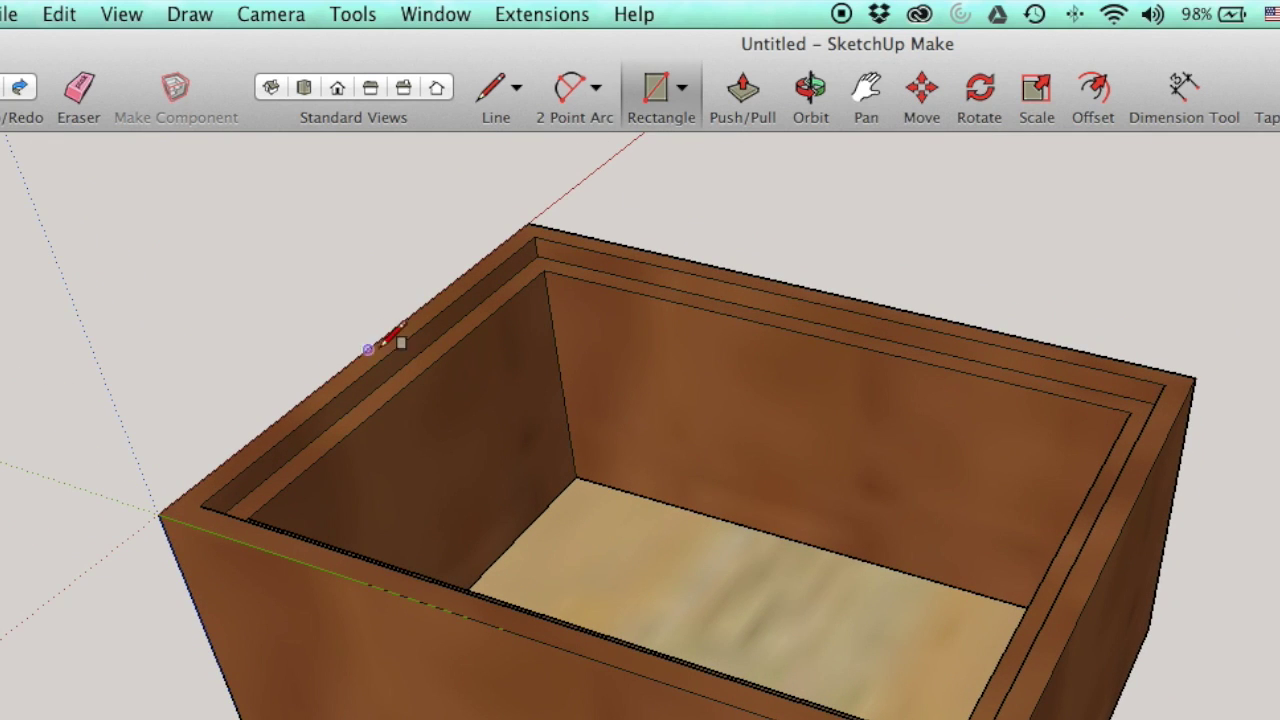
pyautogui.click(198, 505)
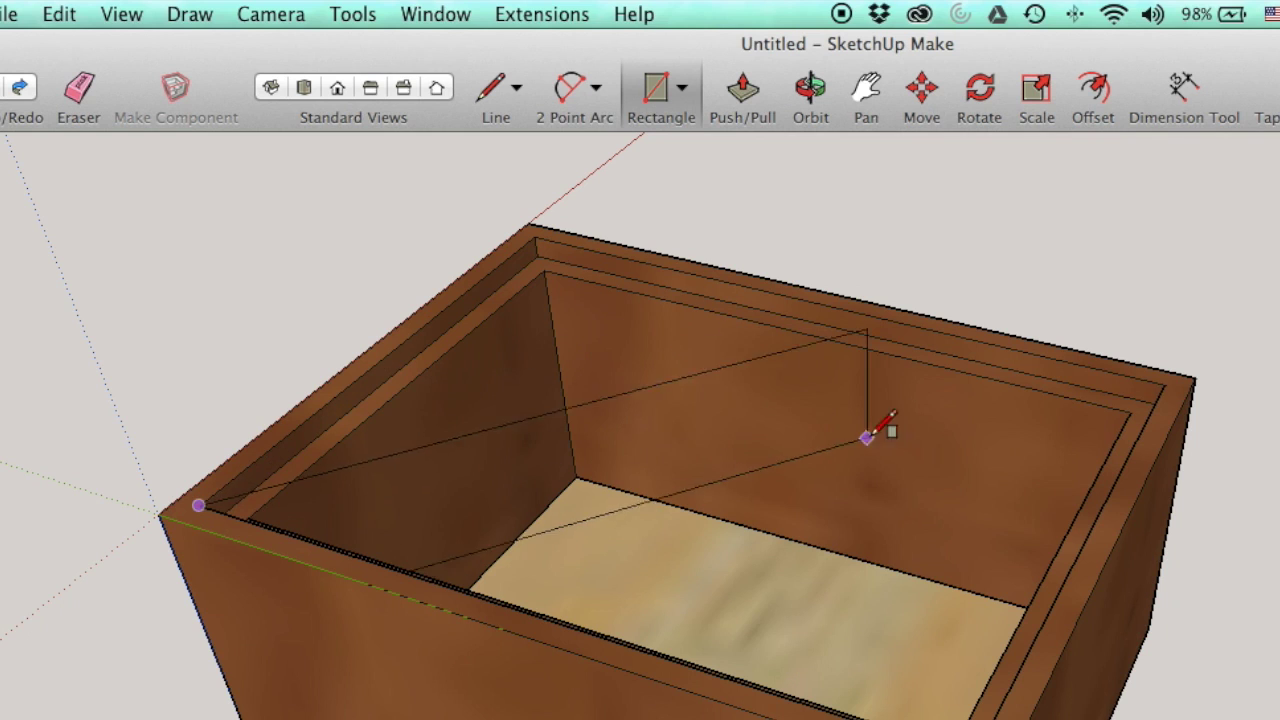
pyautogui.click(1166, 386)
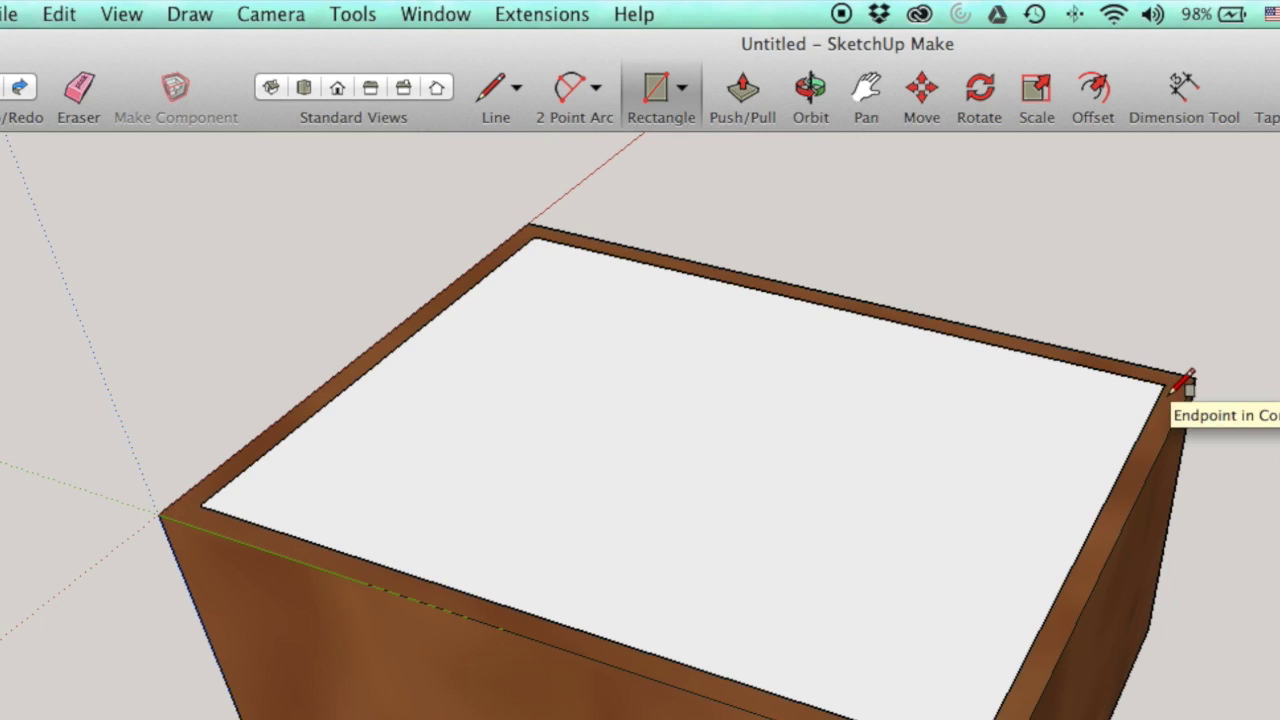
# Push/Pull the new face up into a thin slab
pyautogui.click(745, 92)
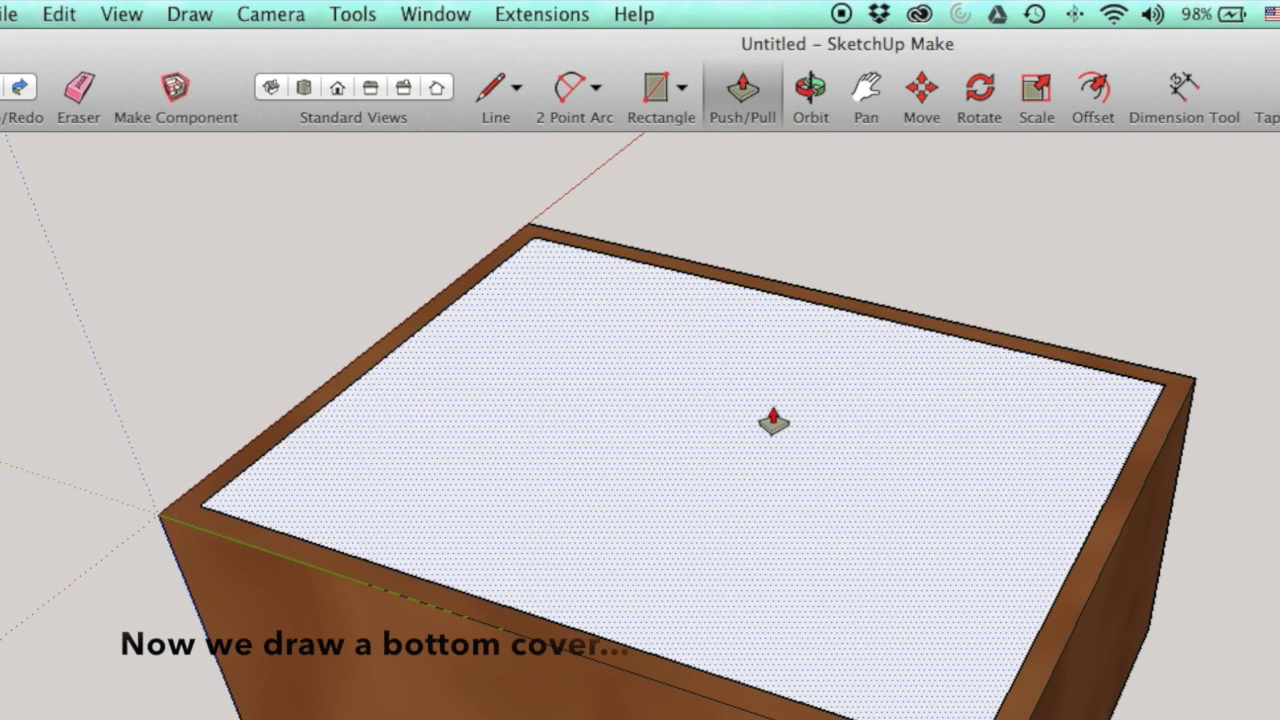
pyautogui.click(771, 423)
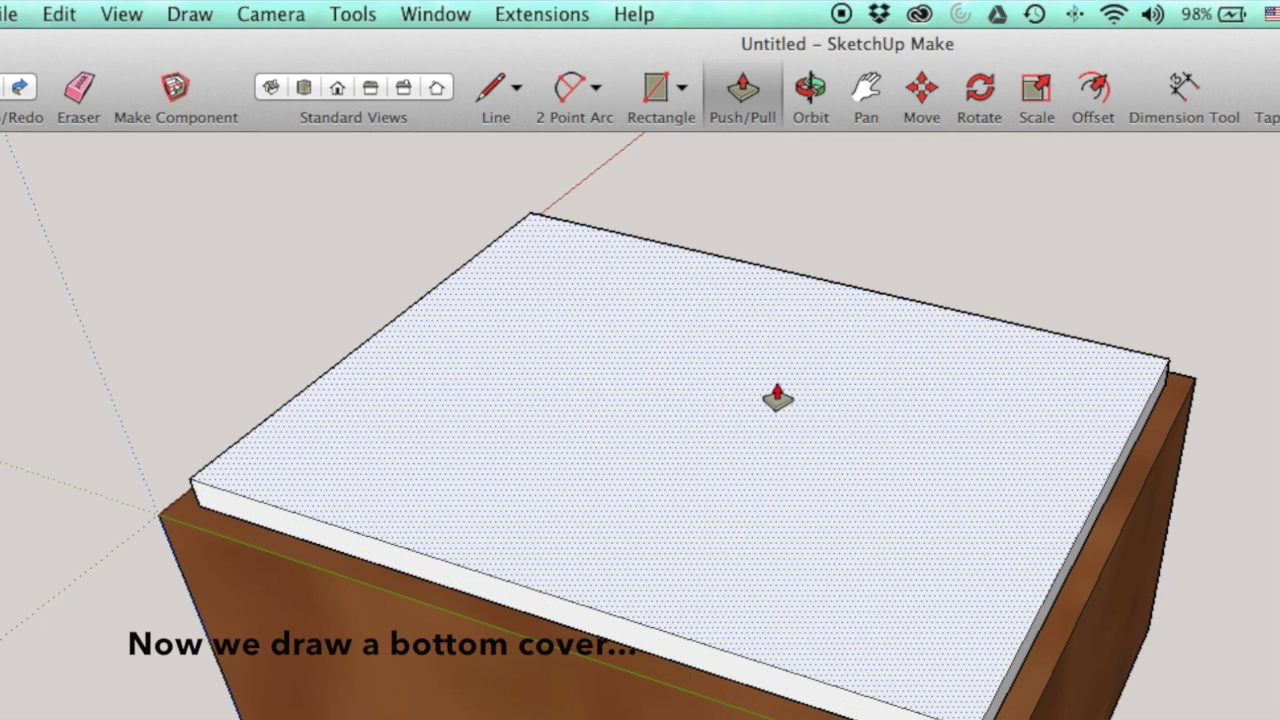
pyautogui.click(777, 398)
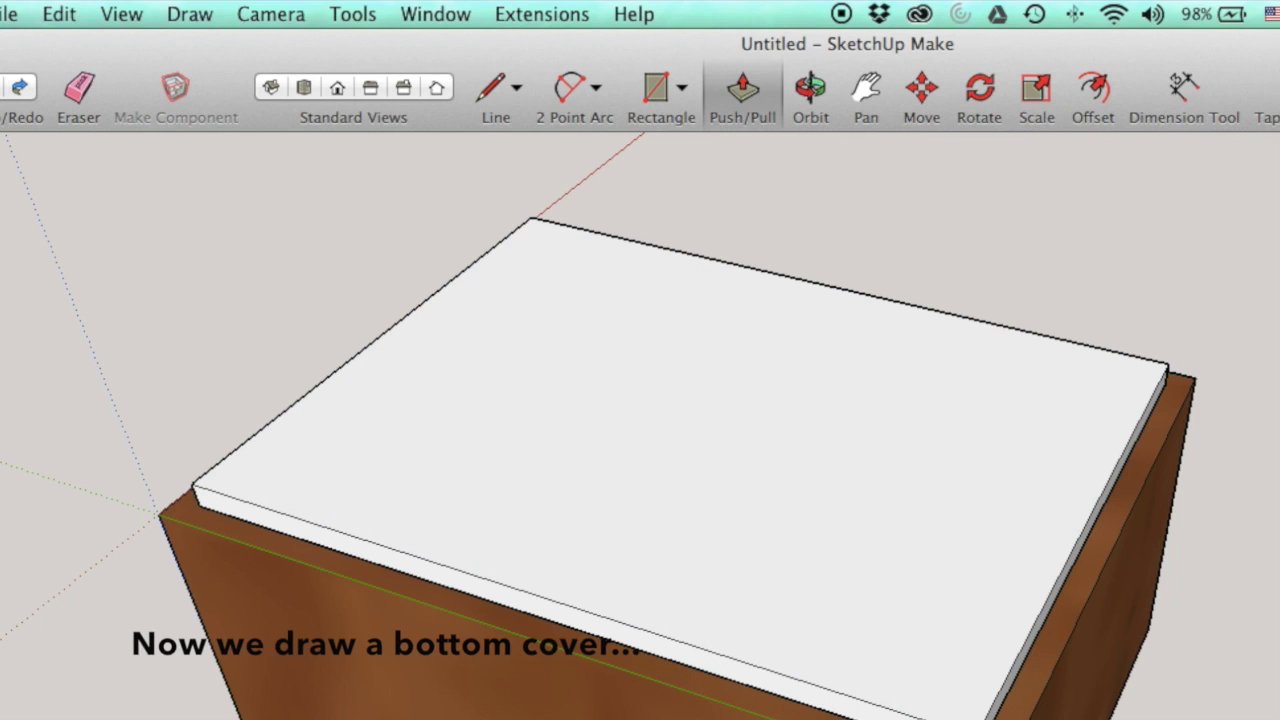
pyautogui.press('space')
pyautogui.click(695, 492)
# Paint the whole slab with a wood material
pyautogui.doubleClick(693, 486)
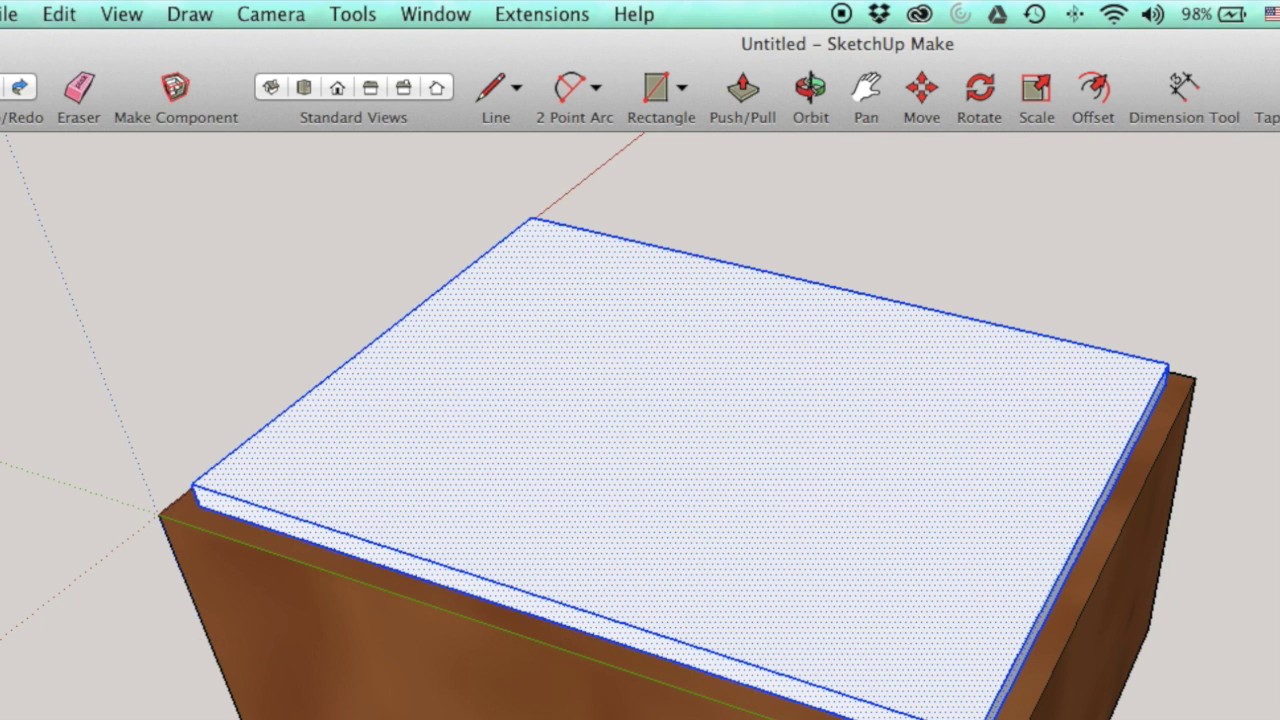
pyautogui.press('b')
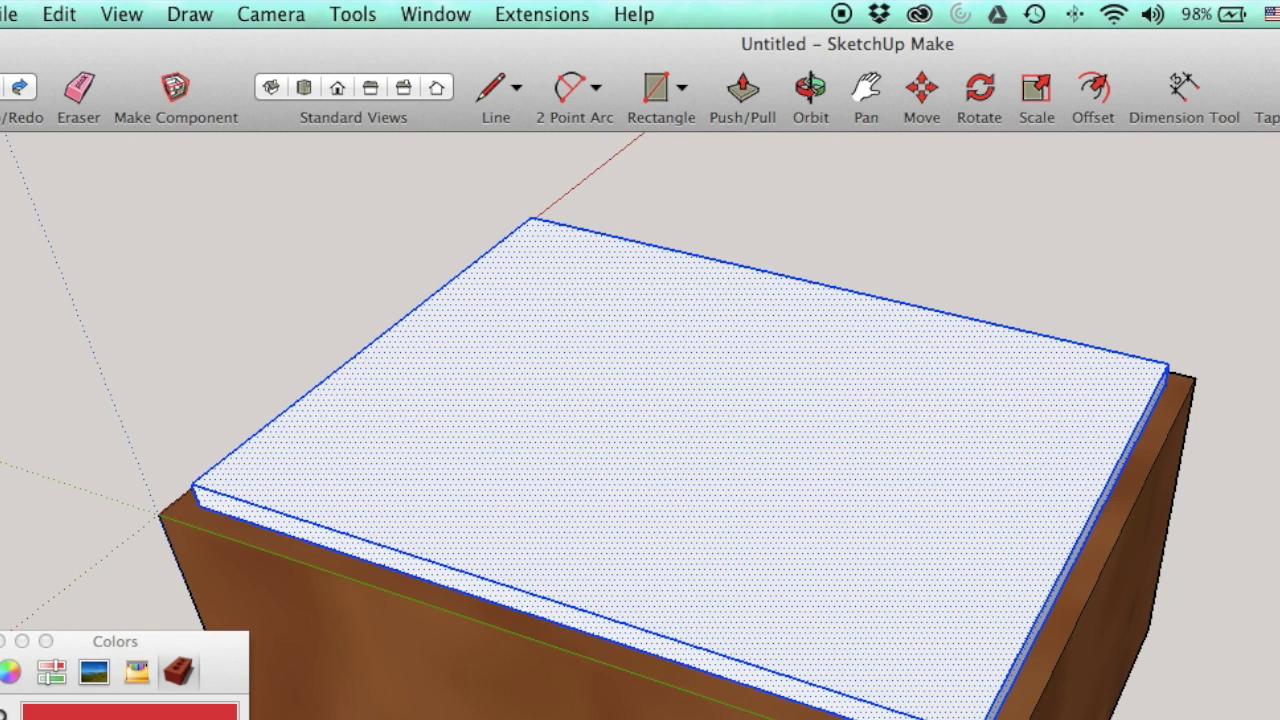
pyautogui.click(150, 715)
pyautogui.click(538, 503)
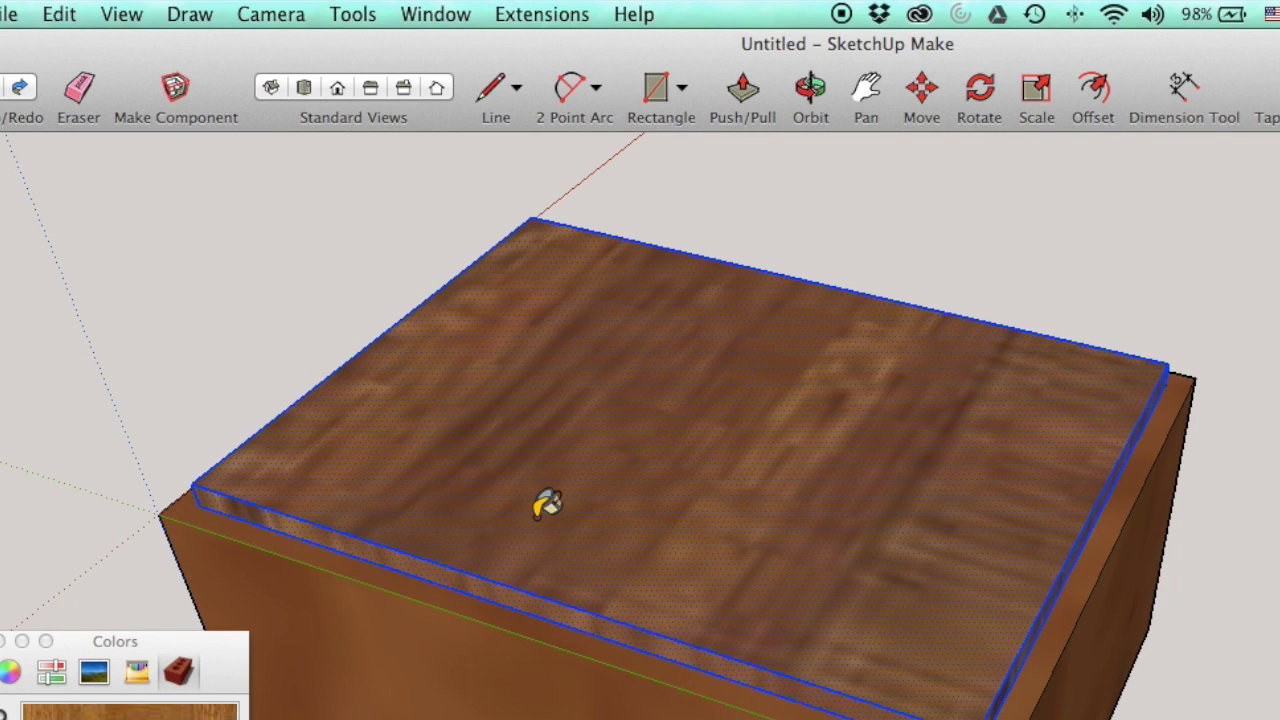
pyautogui.click(3, 641)
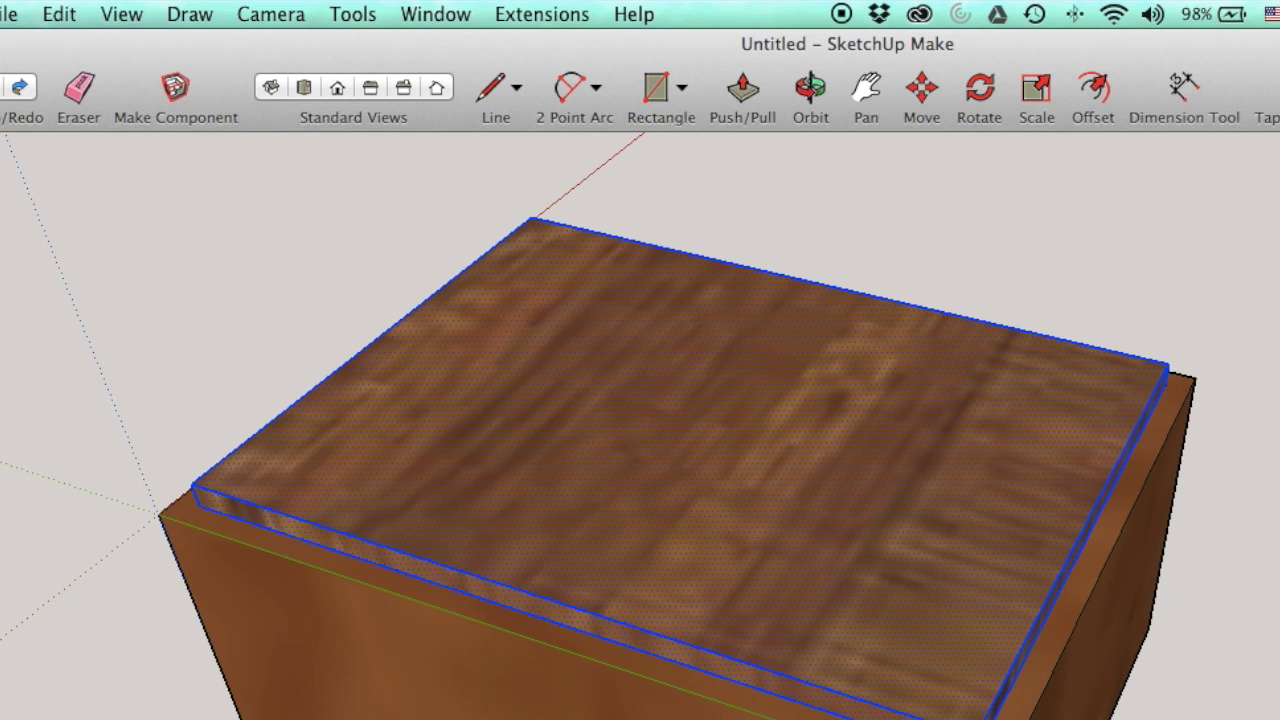
# Make the slab a component named 'Bottom Cover', glued to horizontal surfaces
pyautogui.press('space')
pyautogui.click(107, 338)
pyautogui.tripleClick(376, 431)
pyautogui.rightClick(380, 421)
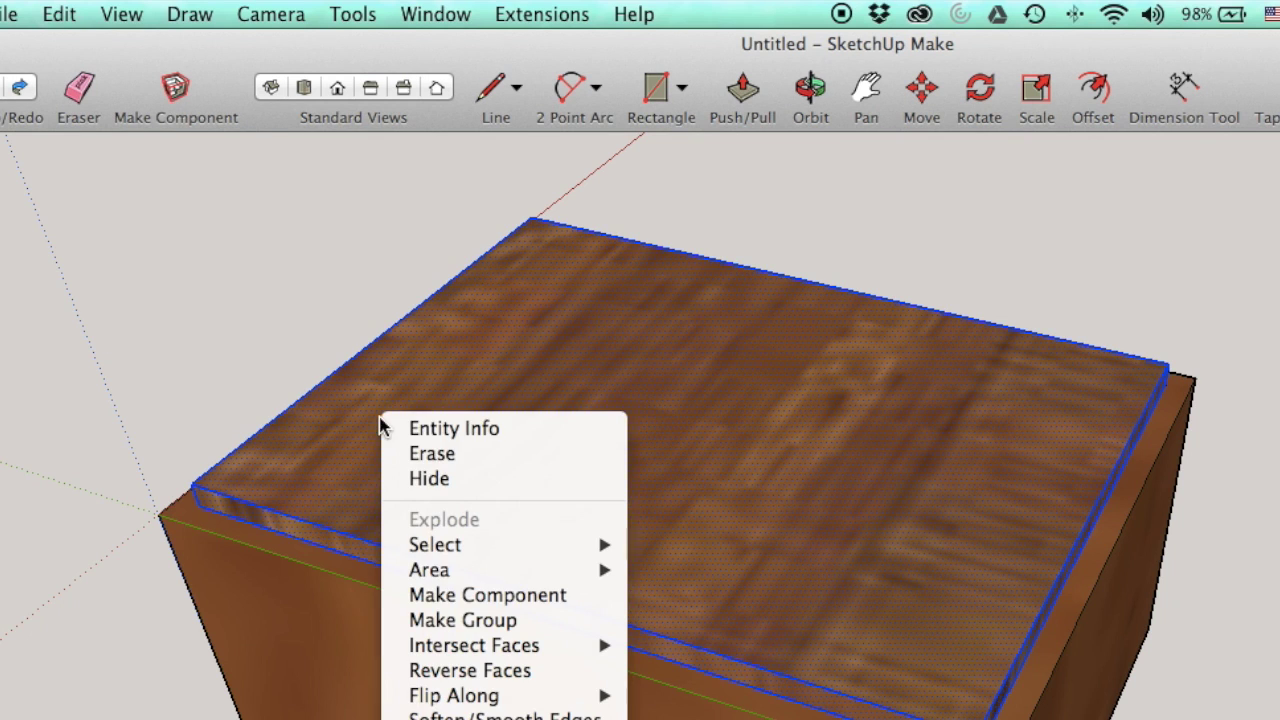
pyautogui.click(457, 597)
pyautogui.write('B')
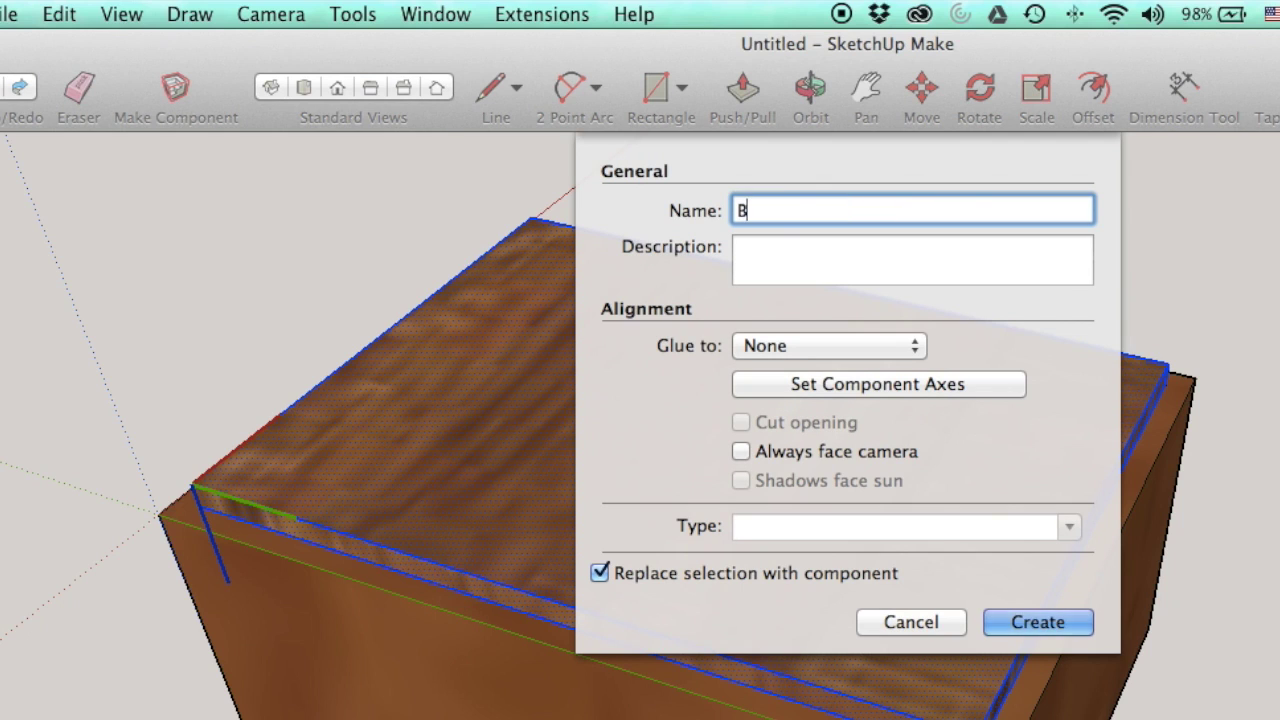
pyautogui.write('ottom ')
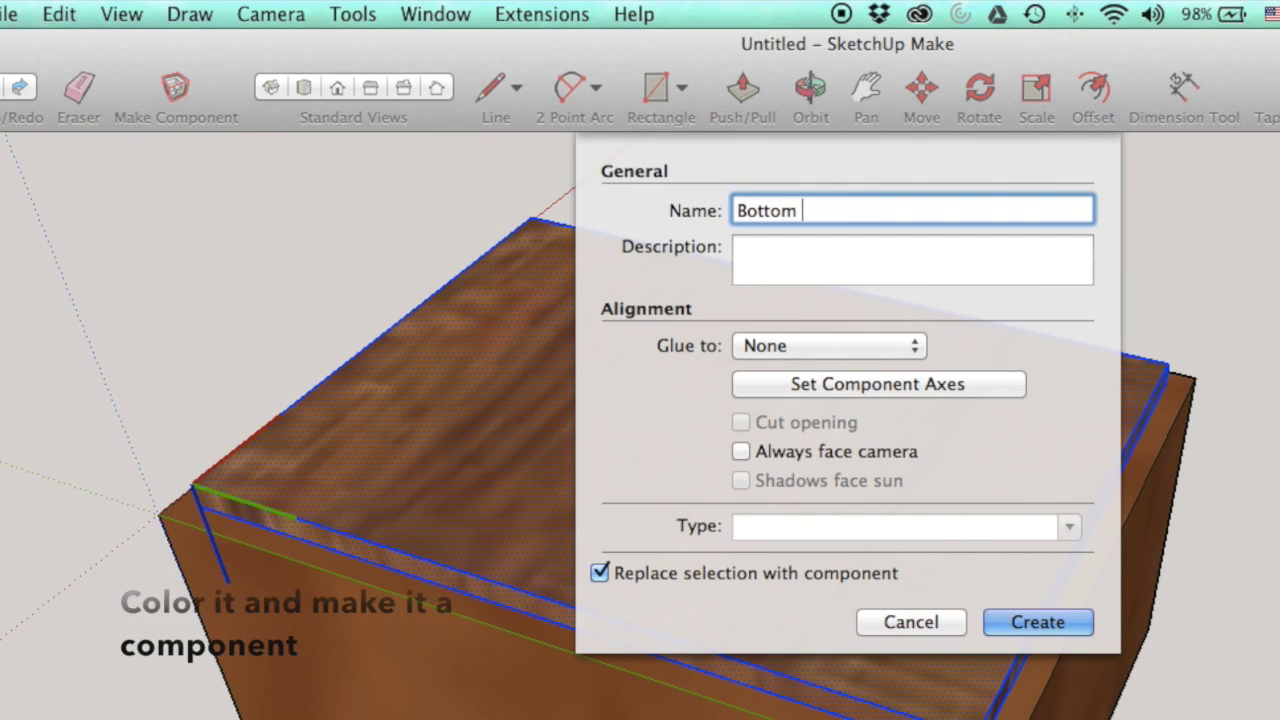
pyautogui.write('Cover')
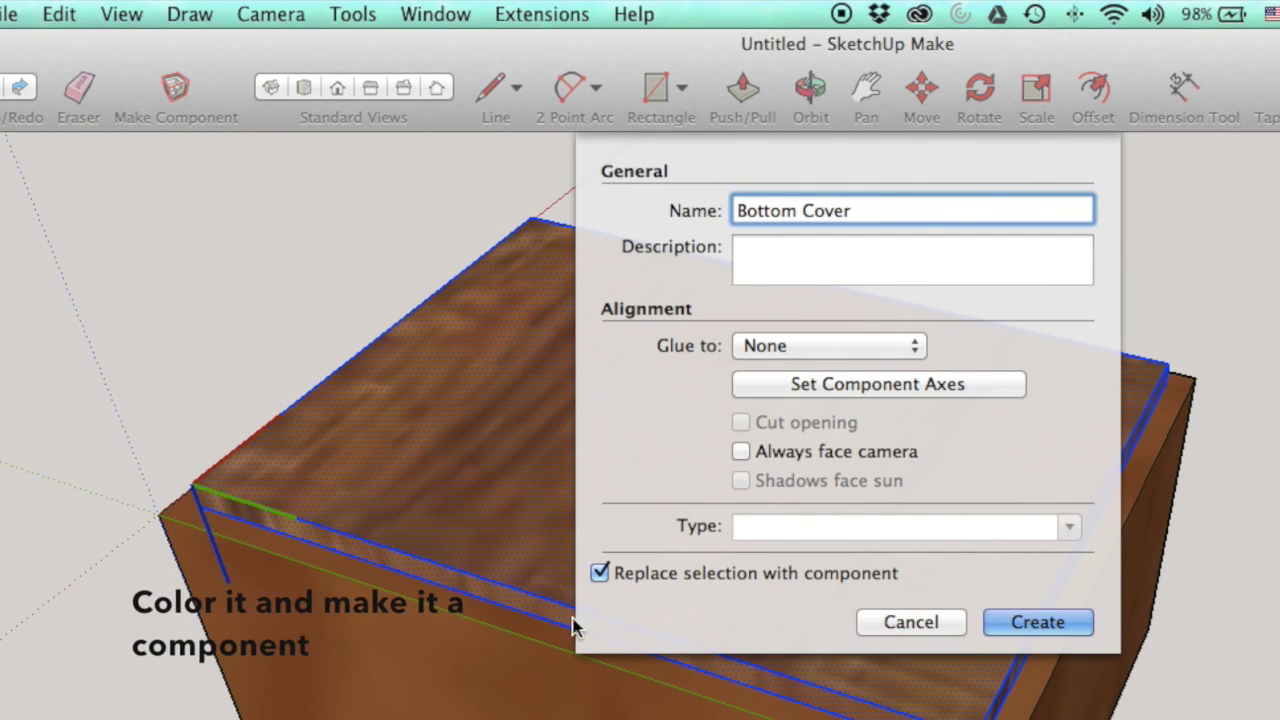
pyautogui.click(852, 346)
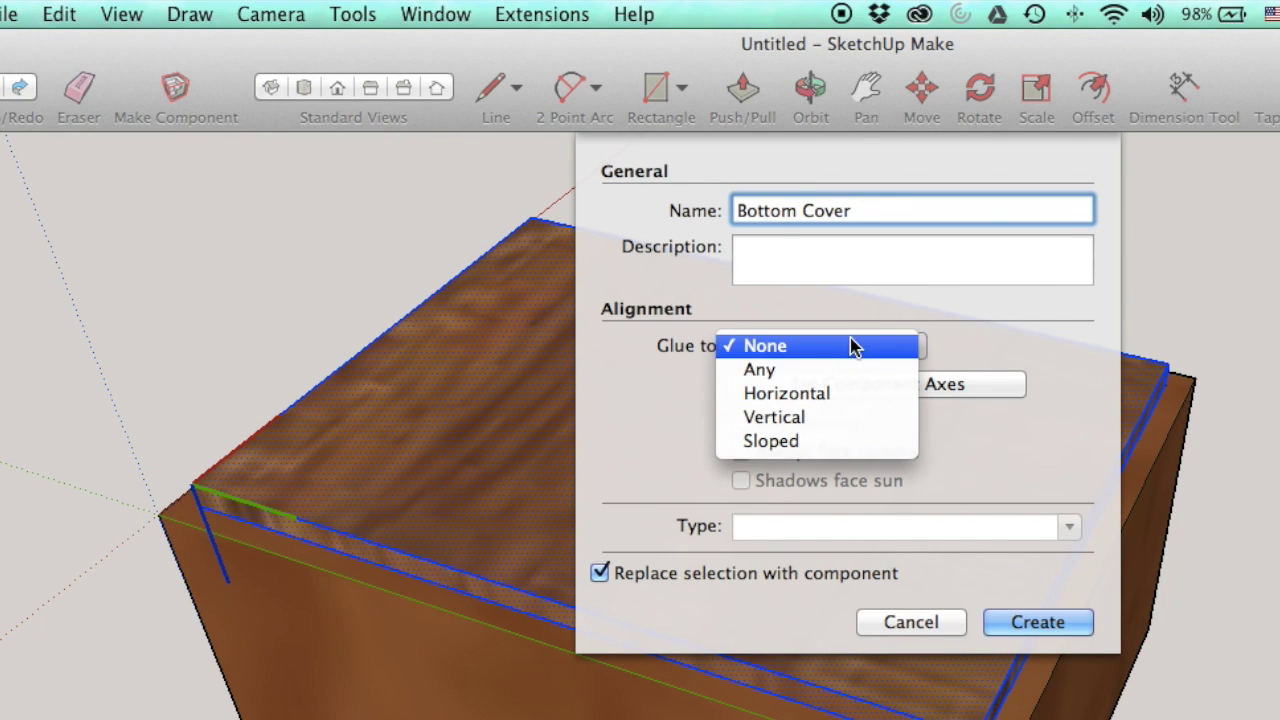
pyautogui.click(838, 400)
pyautogui.click(1055, 620)
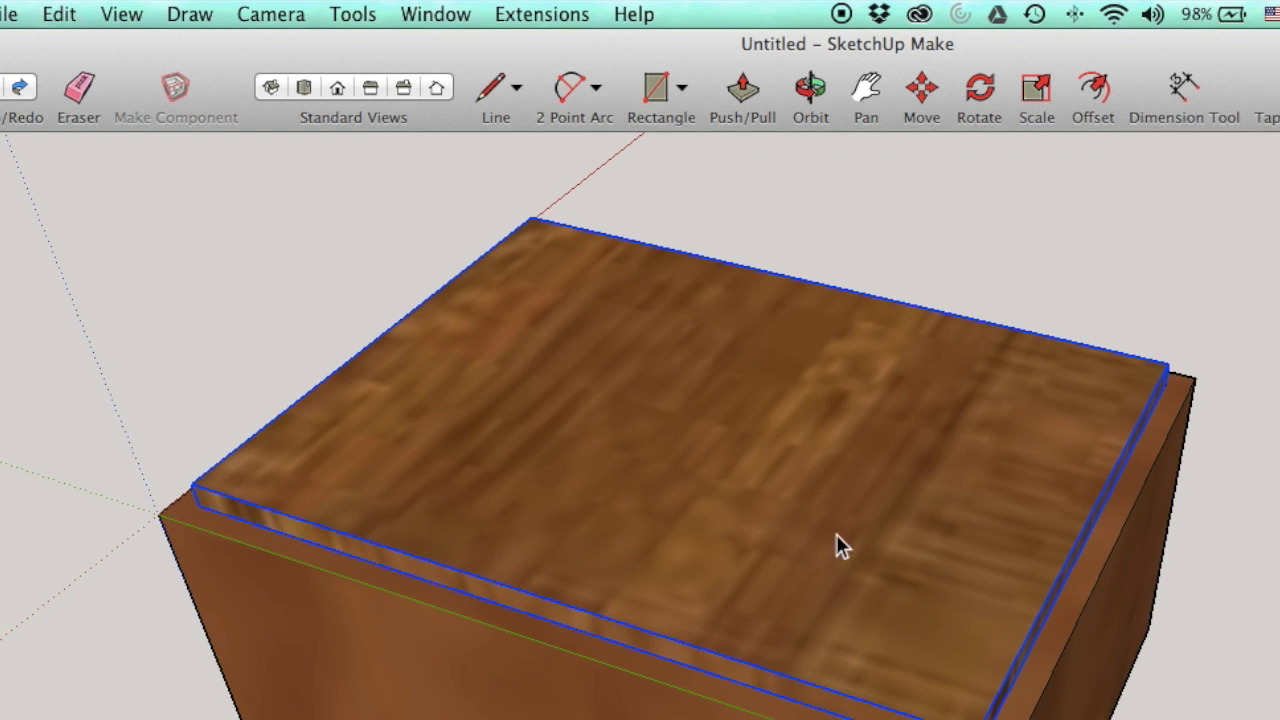
pyautogui.click(810, 95)
pyautogui.moveTo(1140, 632); pyautogui.dragTo(1066, 437)
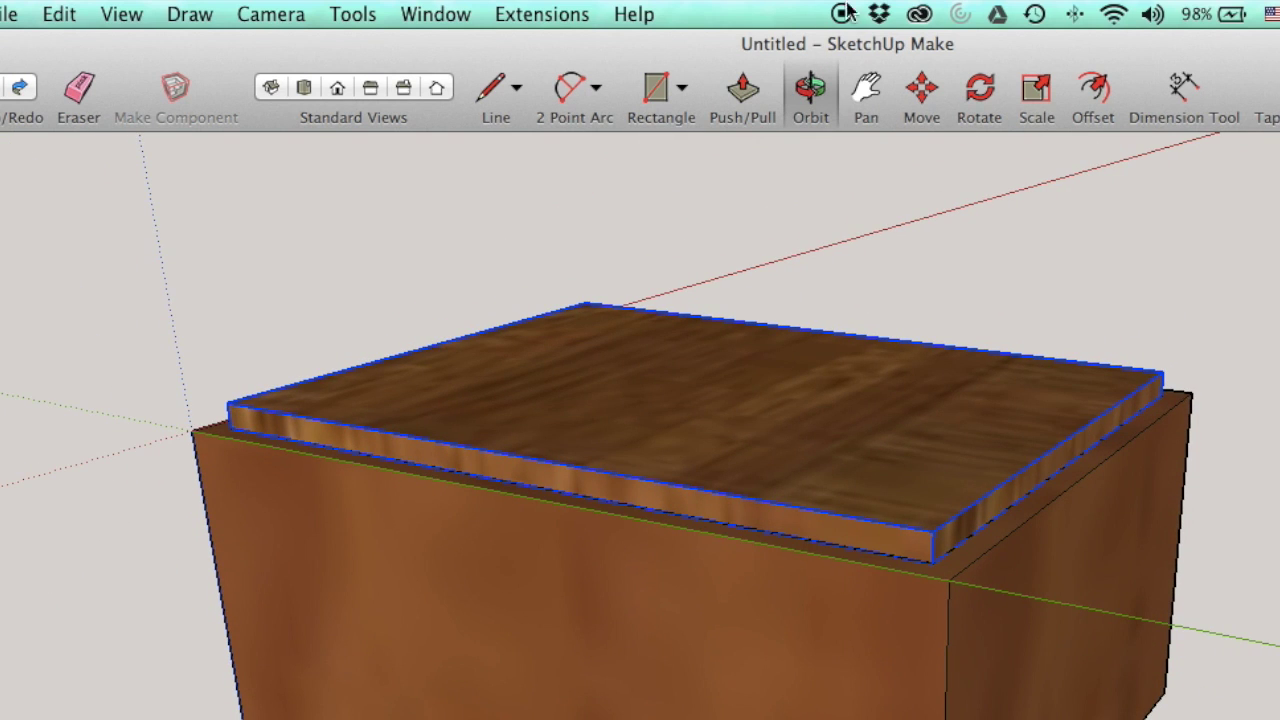
# Move the Bottom Cover down flush onto the box rim, then view the handle side
pyautogui.click(920, 92)
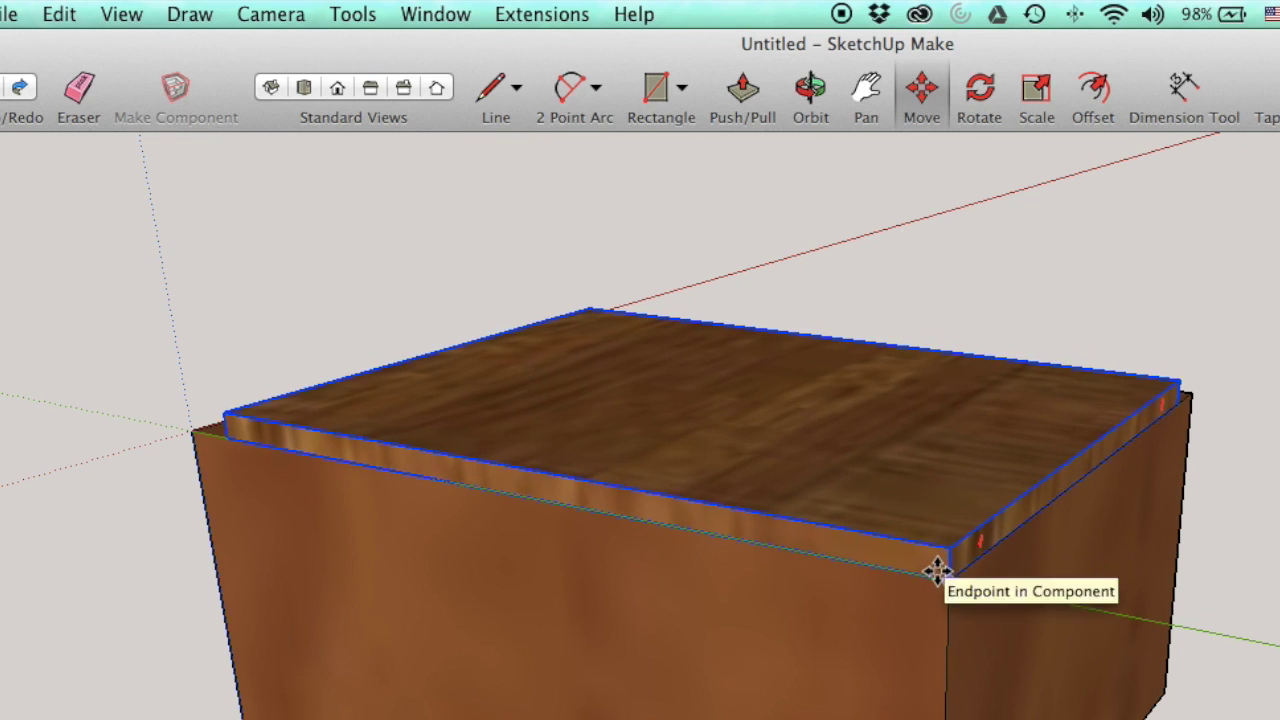
pyautogui.click(937, 570)
pyautogui.scroll(4, 937, 555)
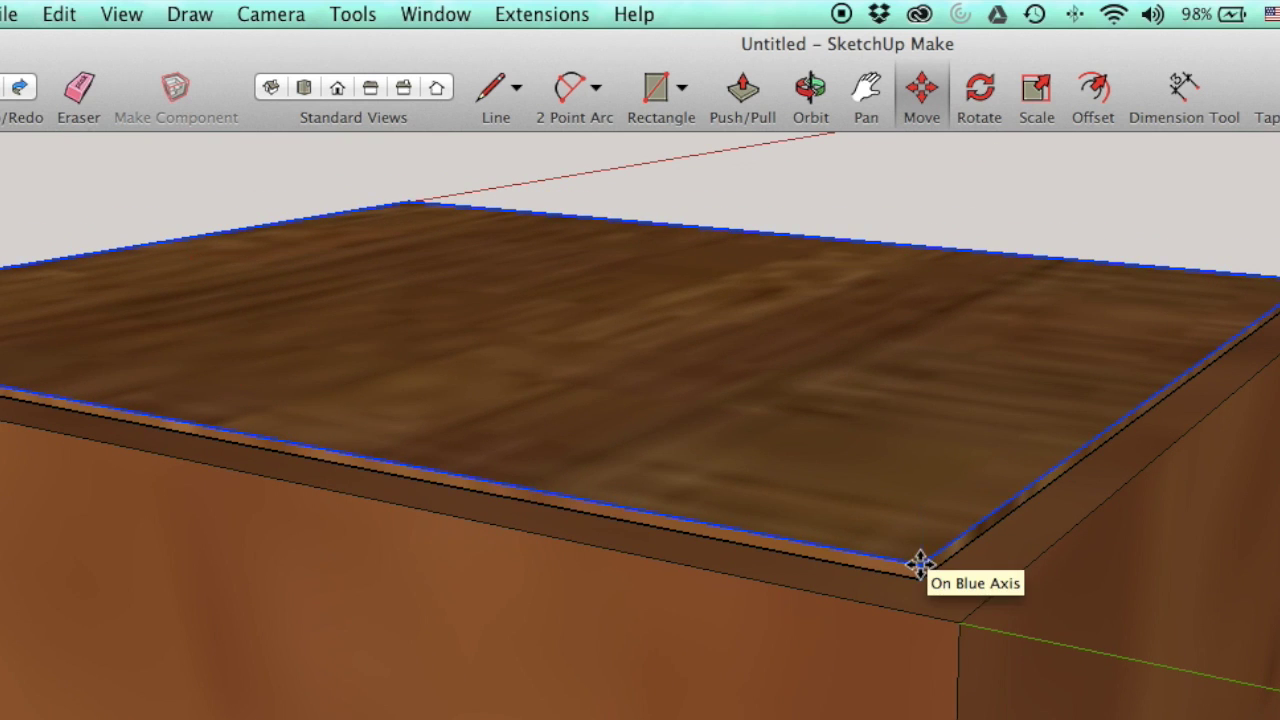
pyautogui.click(920, 566)
pyautogui.press('space')
pyautogui.click(0, 185)
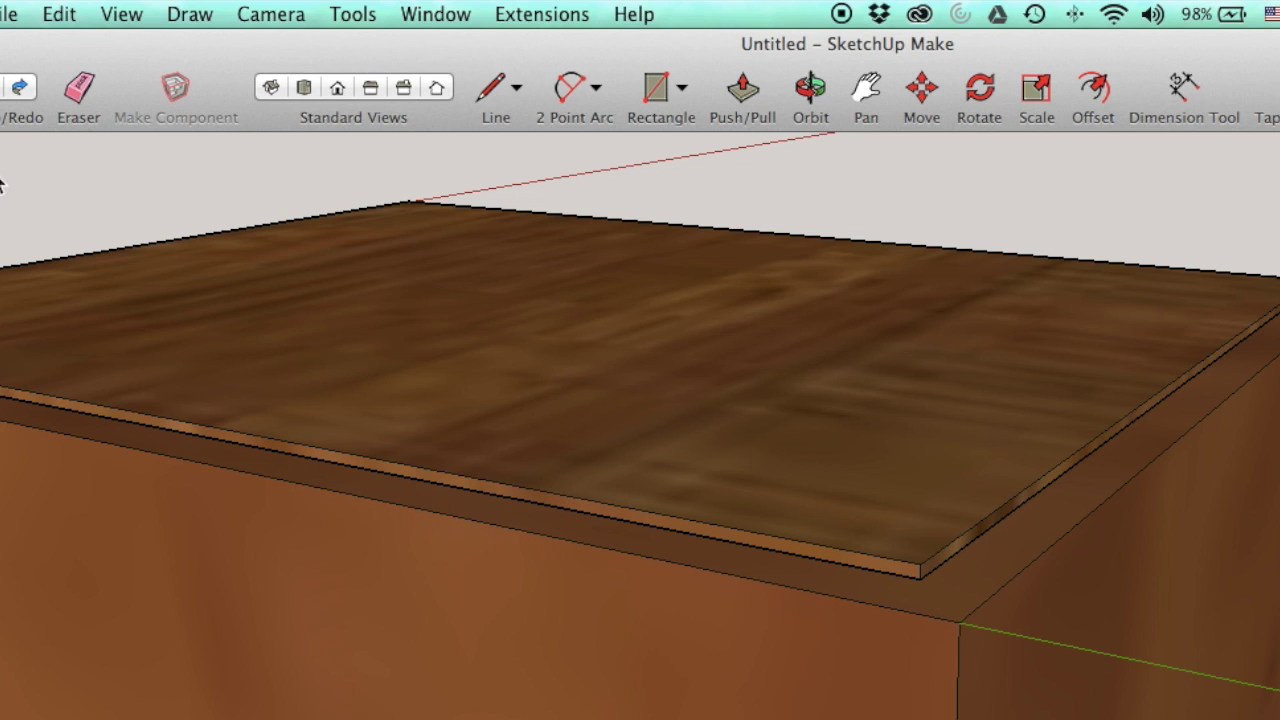
pyautogui.click(812, 90)
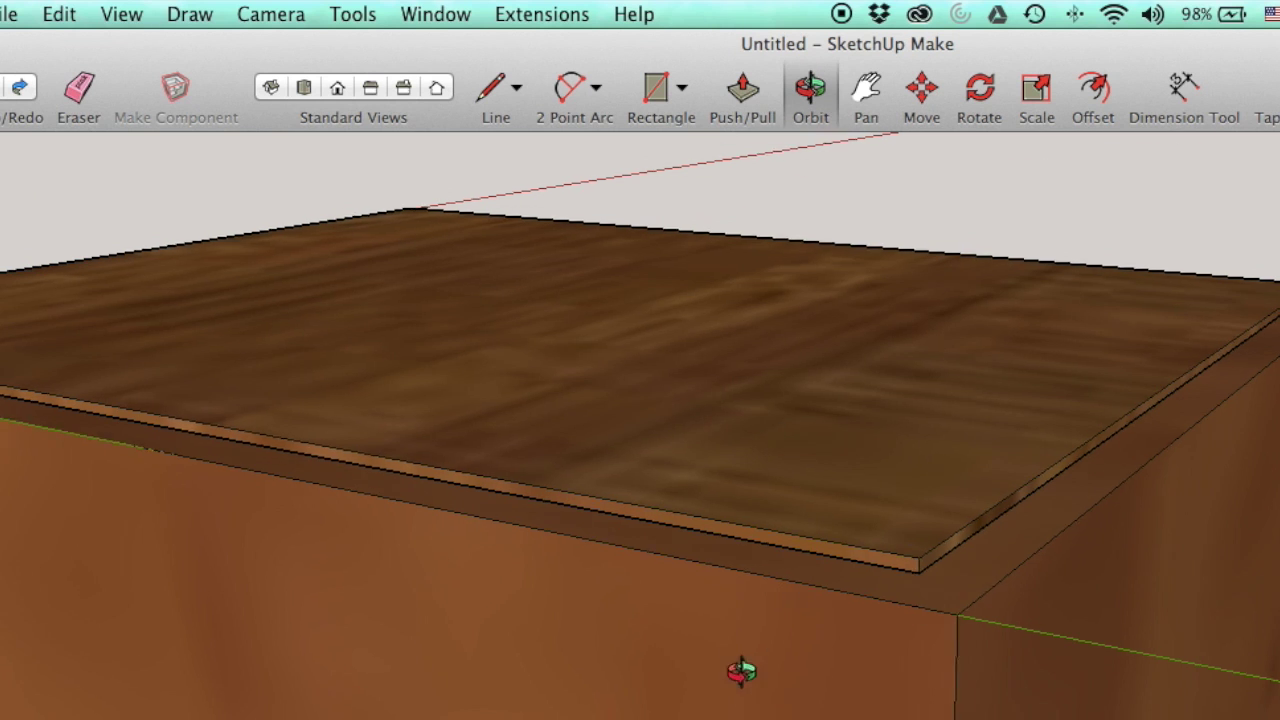
pyautogui.moveTo(746, 669); pyautogui.dragTo(491, 377)
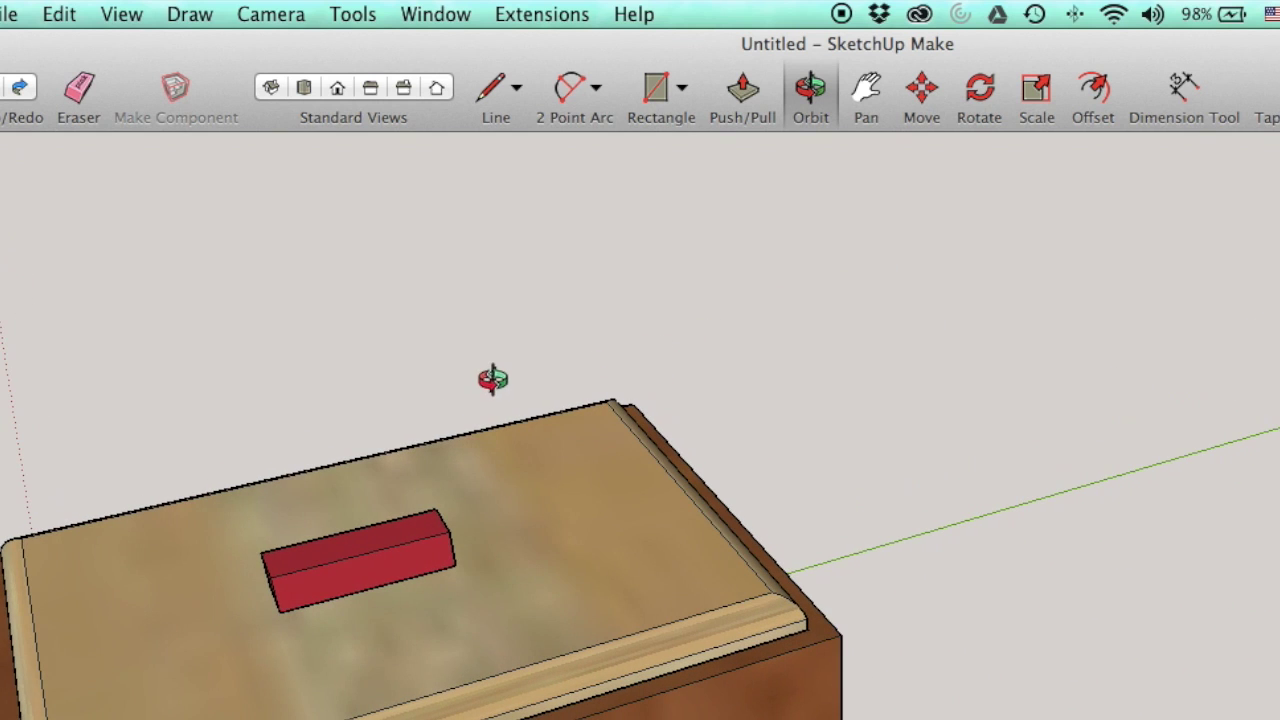
# Pan the whole box into view and start a dimension at its corner
pyautogui.click(862, 96)
pyautogui.moveTo(457, 568); pyautogui.dragTo(808, 349)
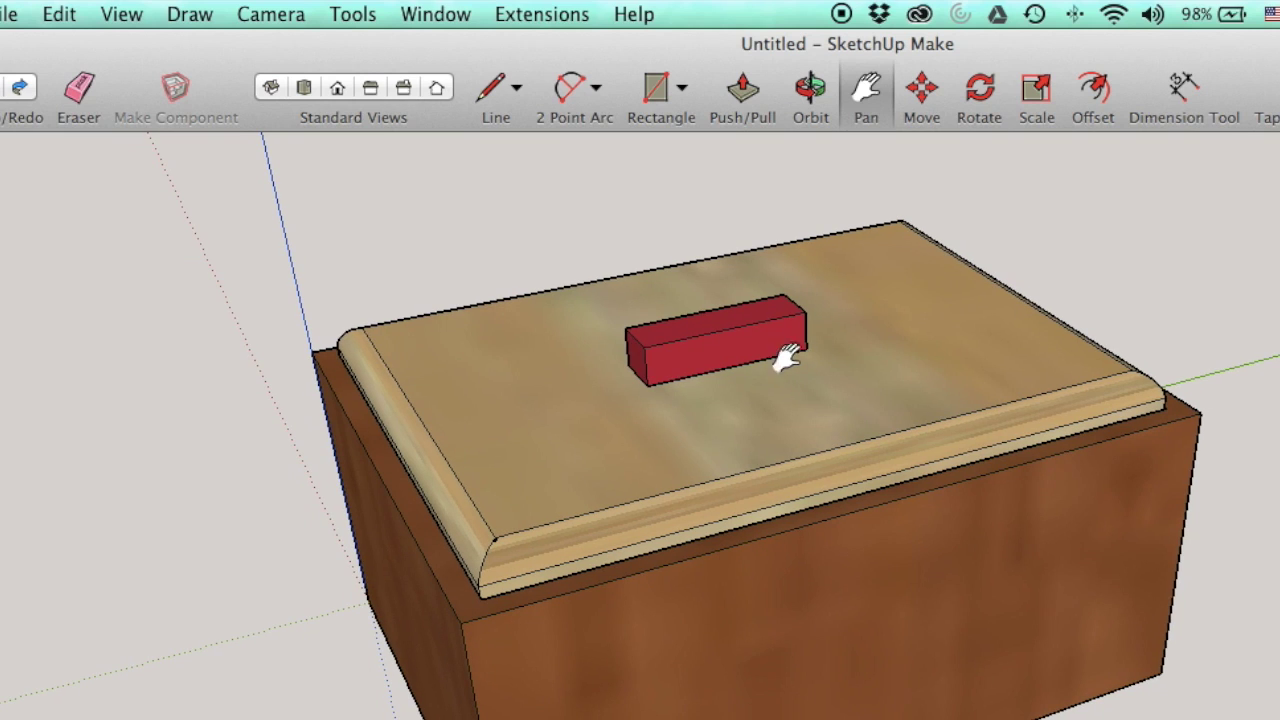
pyautogui.click(1180, 90)
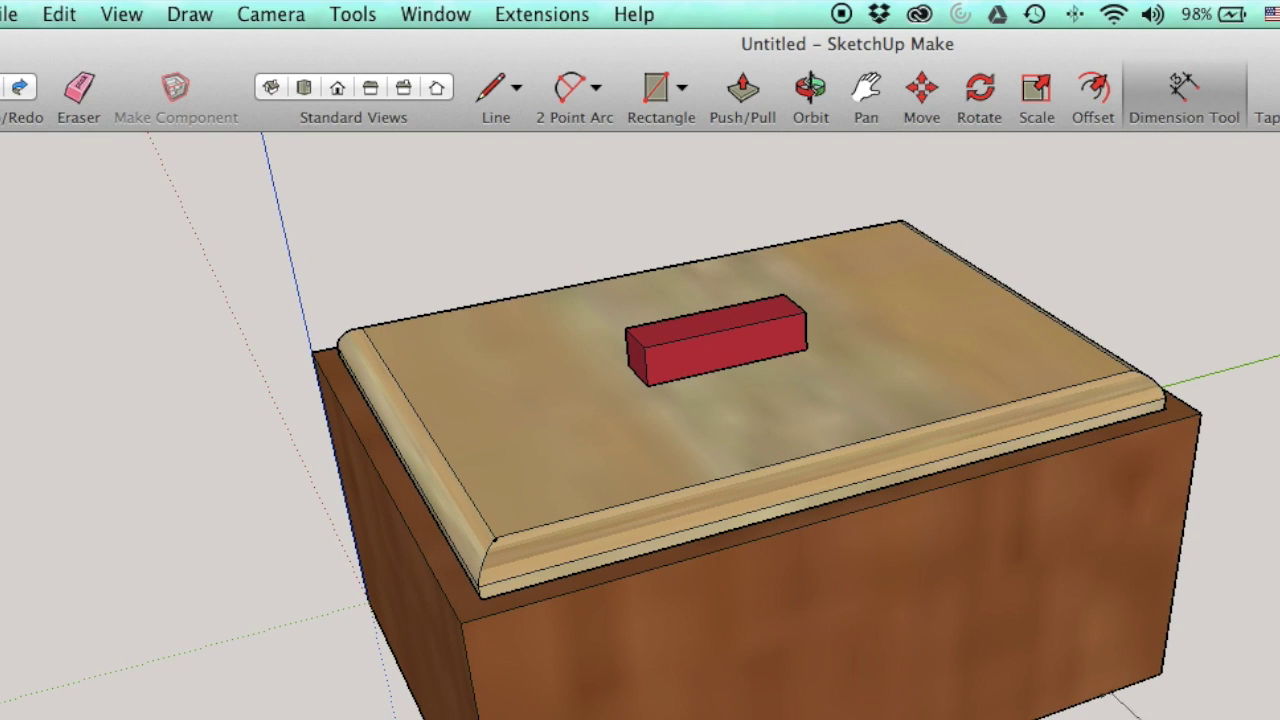
pyautogui.click(1160, 673)
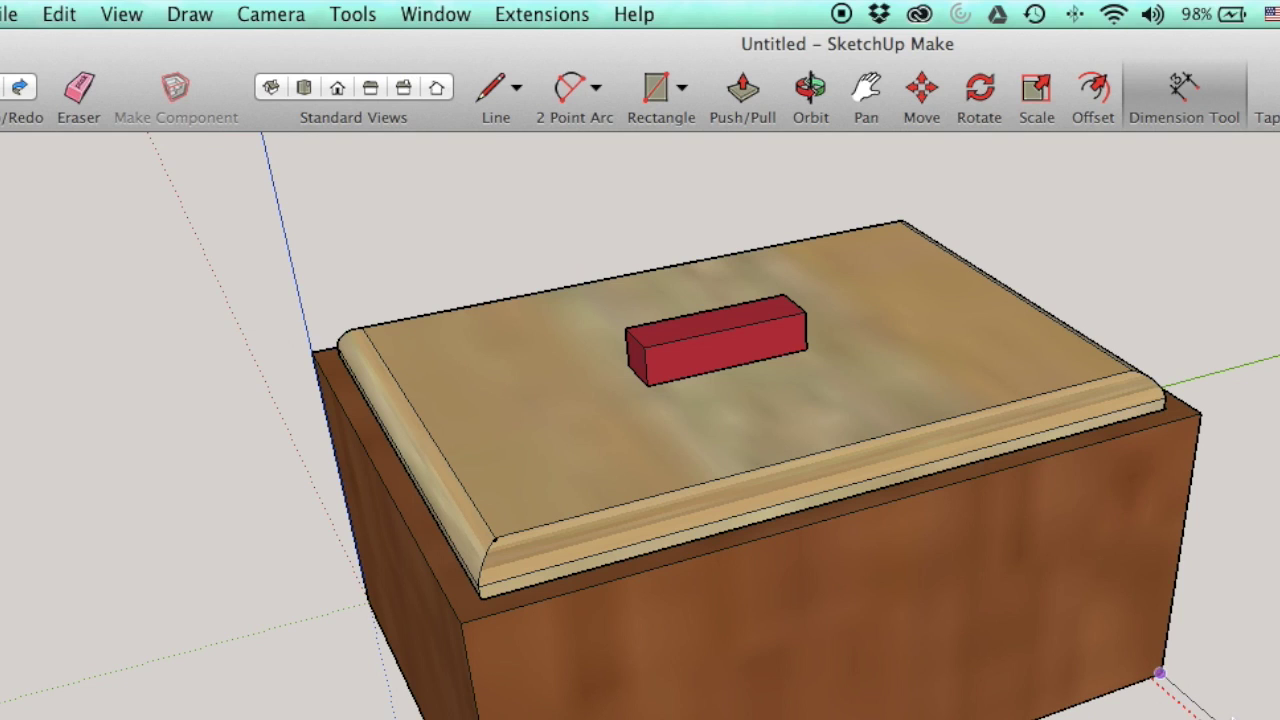